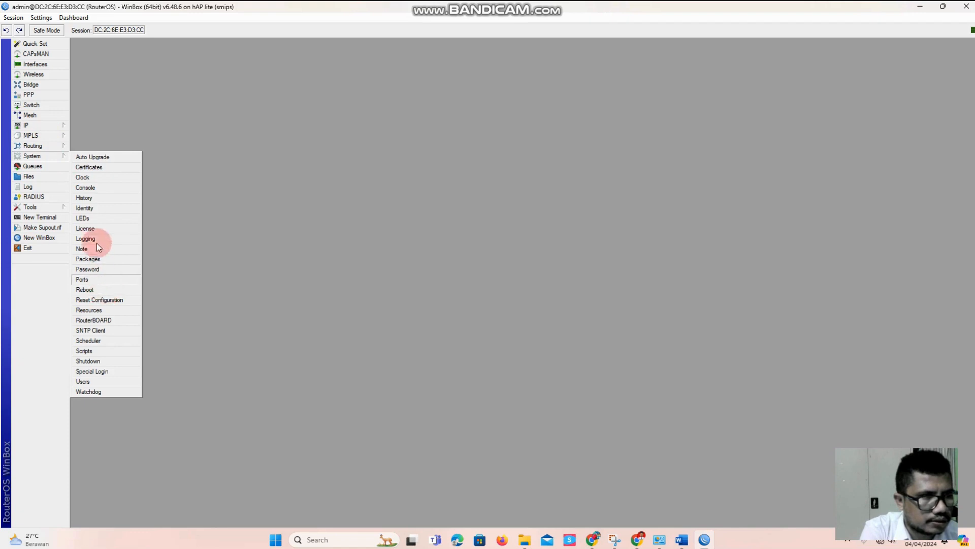
Set the router's system identity to "Mikrotik 1"
click(97, 208)
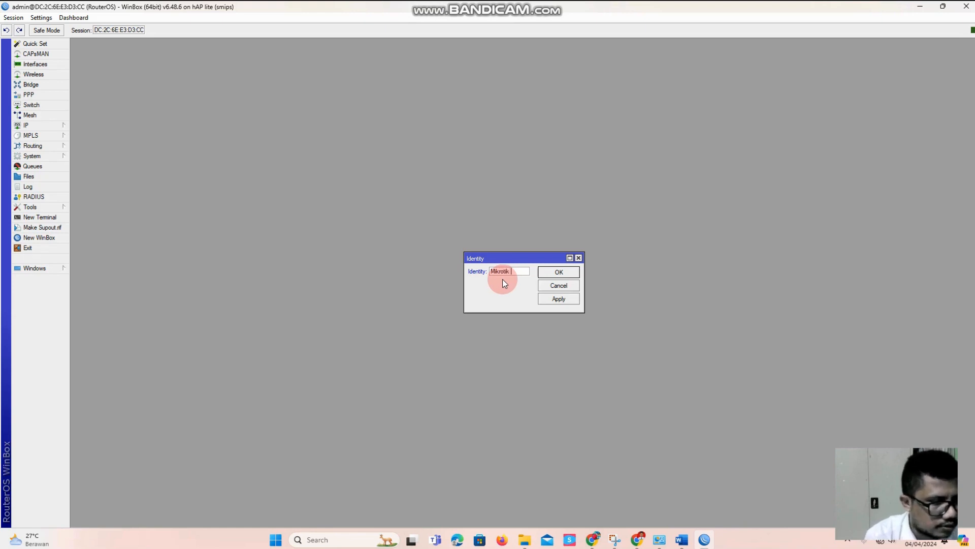
click(567, 307)
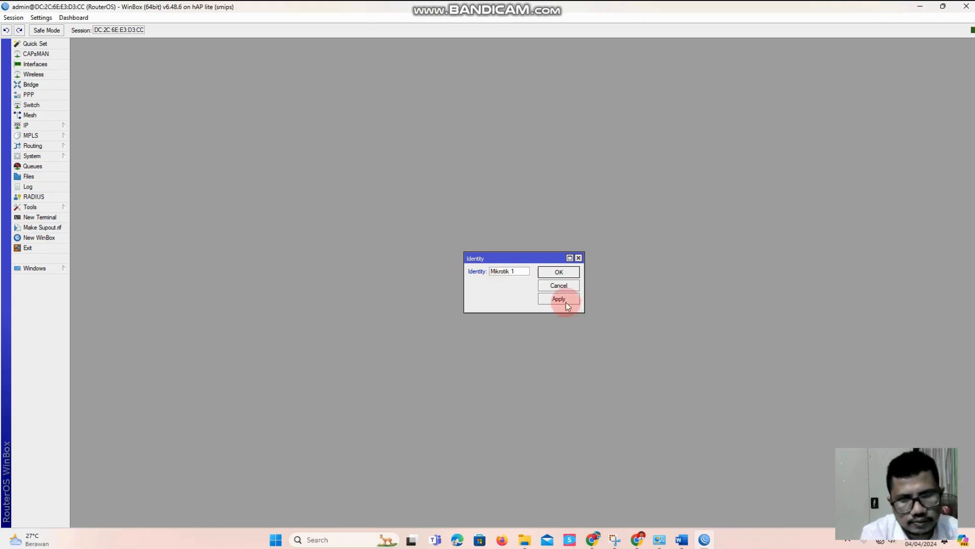
click(561, 275)
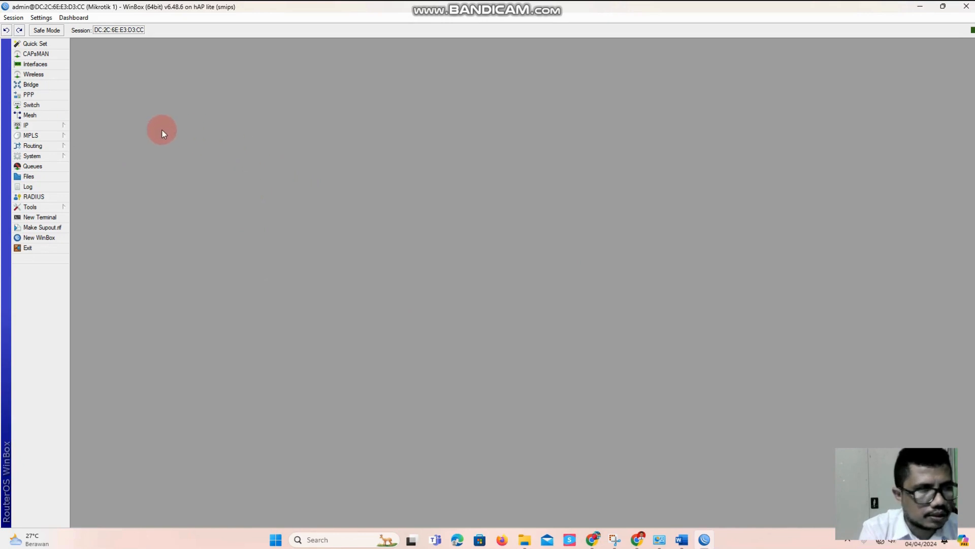
Consult the network topology in the Word task document, then return to WinBox and enable the wlan1 wireless interface
click(35, 76)
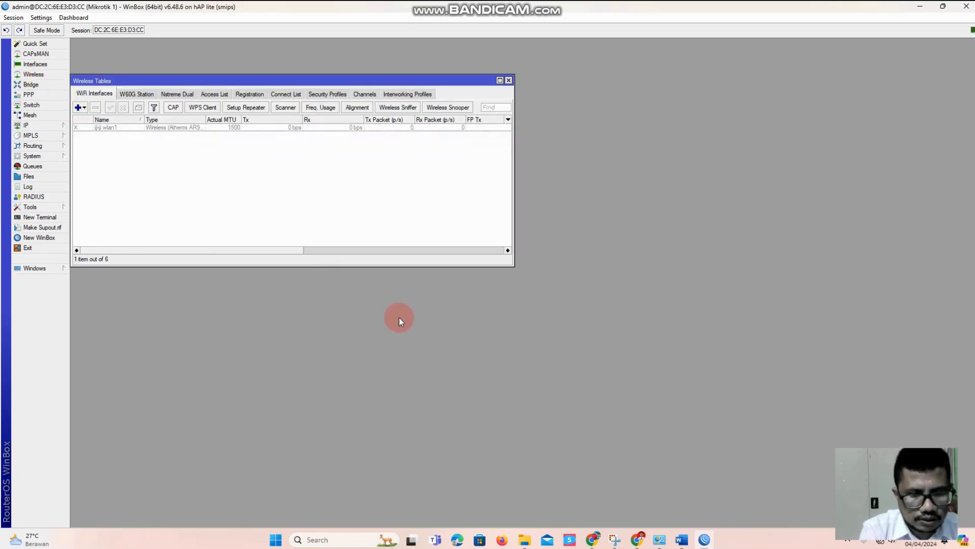
click(682, 538)
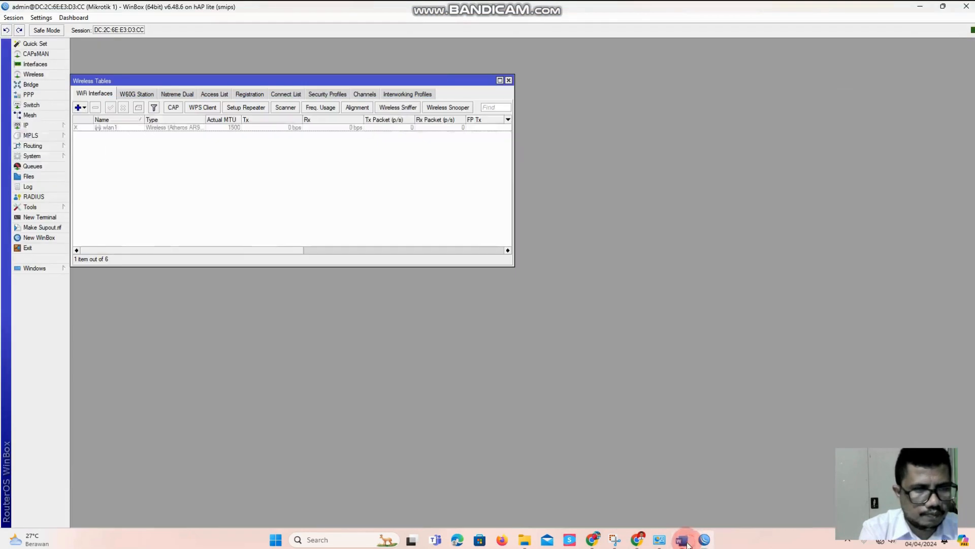
click(704, 539)
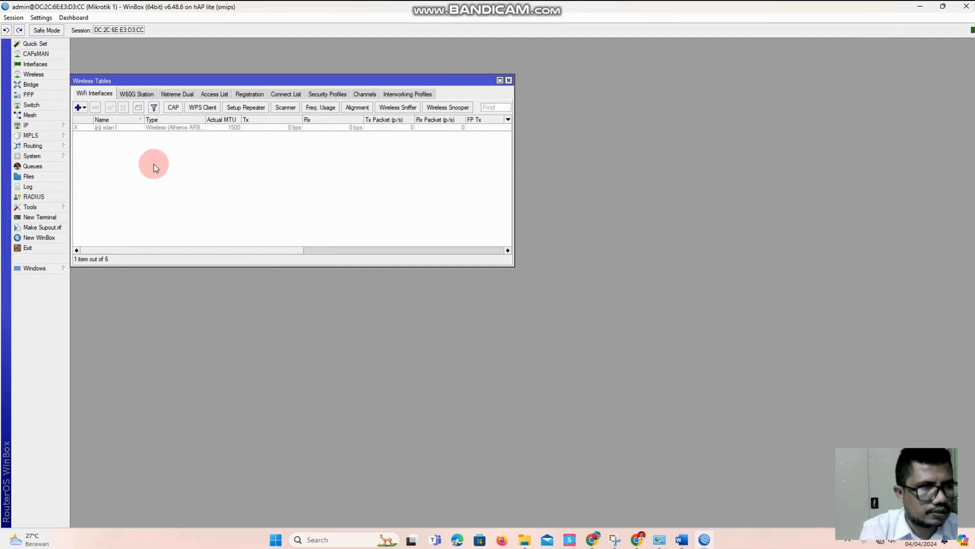
click(127, 128)
click(111, 109)
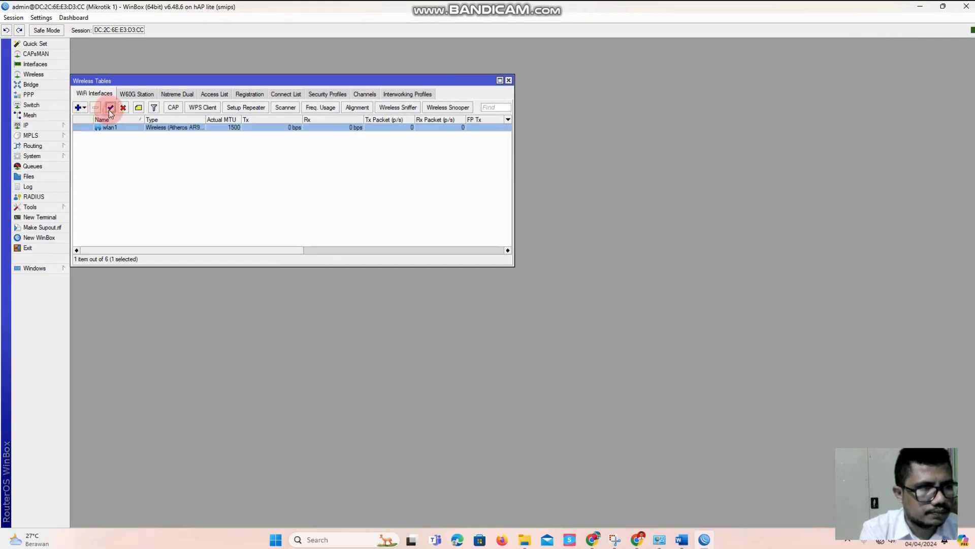
Scan for wireless networks on wlan1, connect it to the SSID "R_TATA USAHA" and save the interface settings
double_click(139, 129)
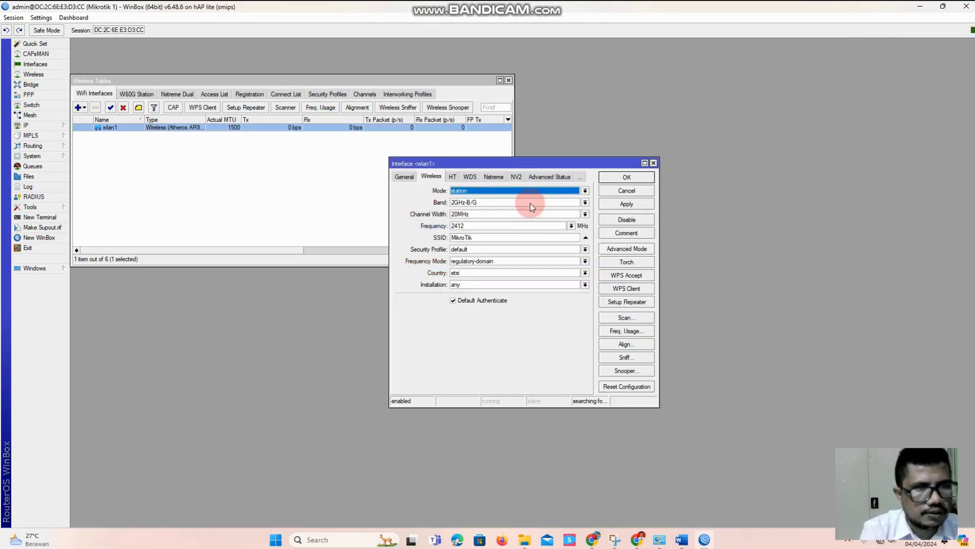
click(633, 318)
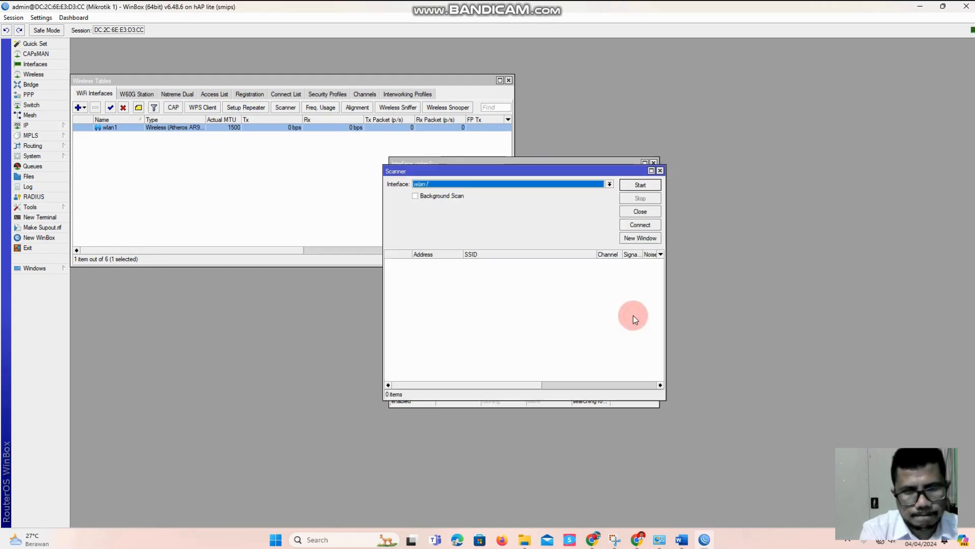
click(630, 184)
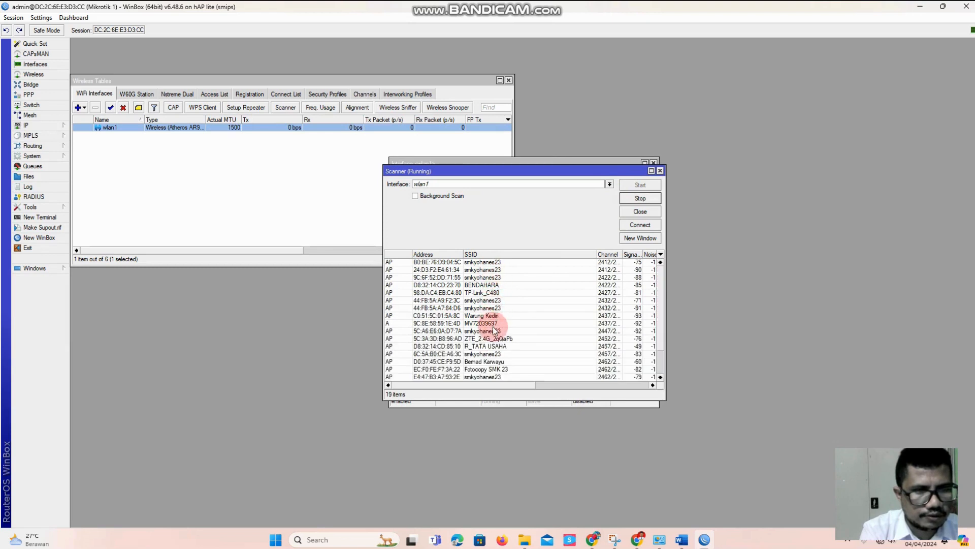
scroll(490, 327, down, 1)
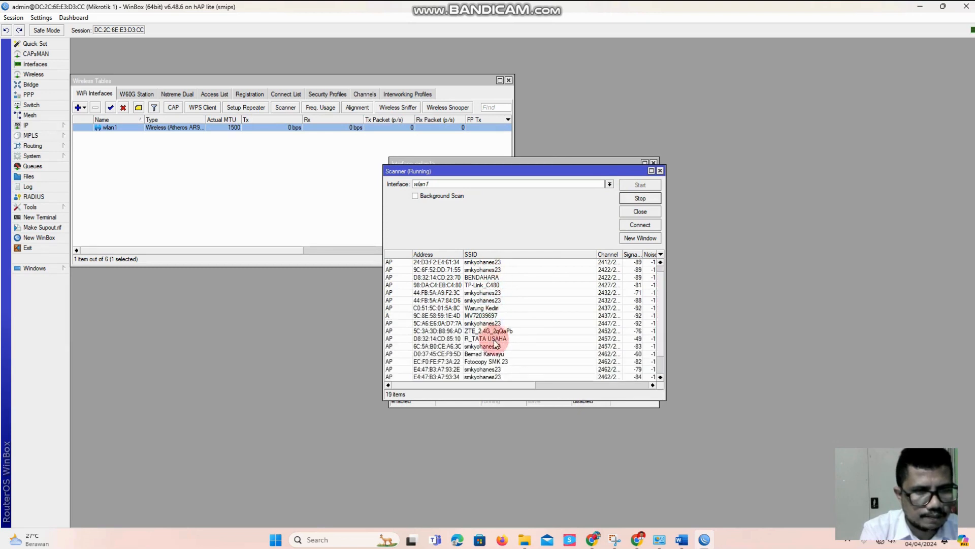
click(494, 339)
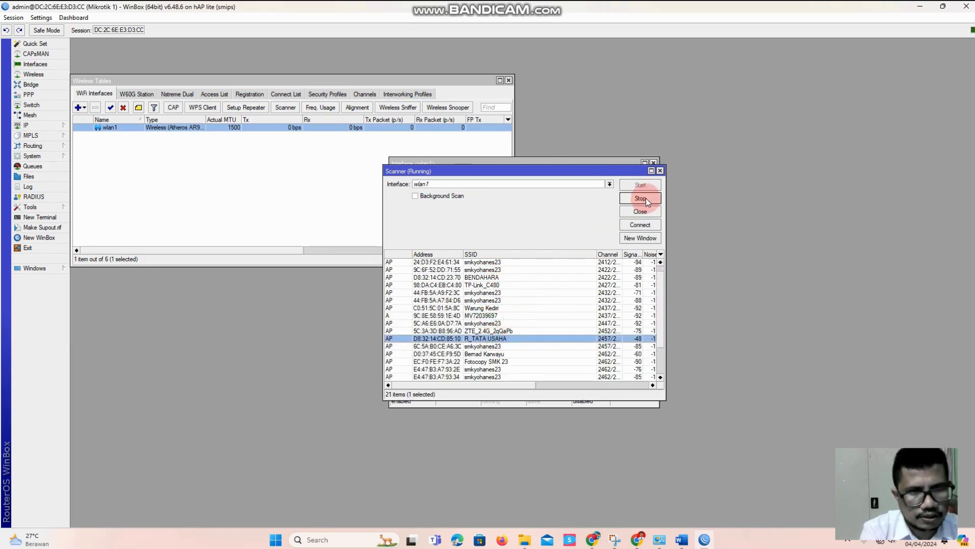
click(639, 226)
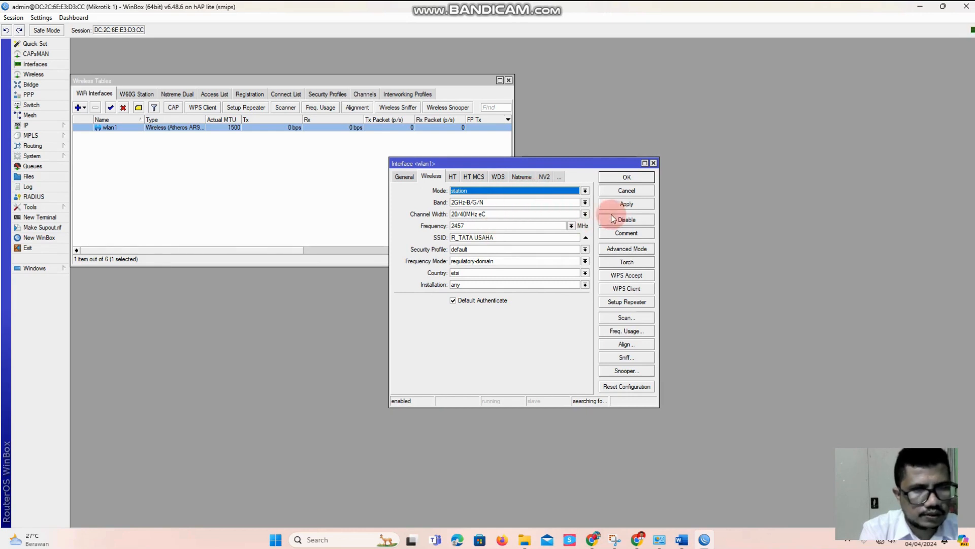
click(622, 205)
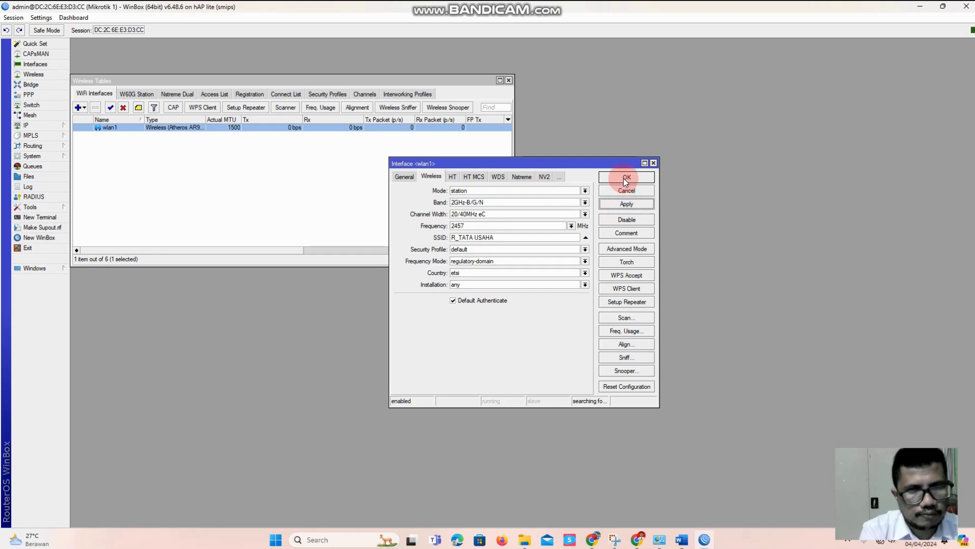
click(625, 179)
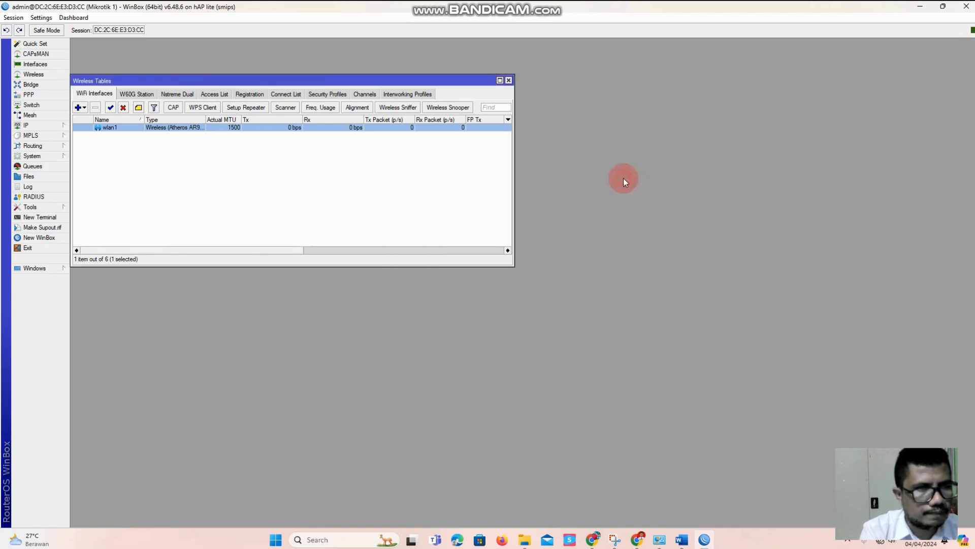
Create a wireless security profile named "profile1-Wifi" with its mode set to dynamic keys
click(327, 94)
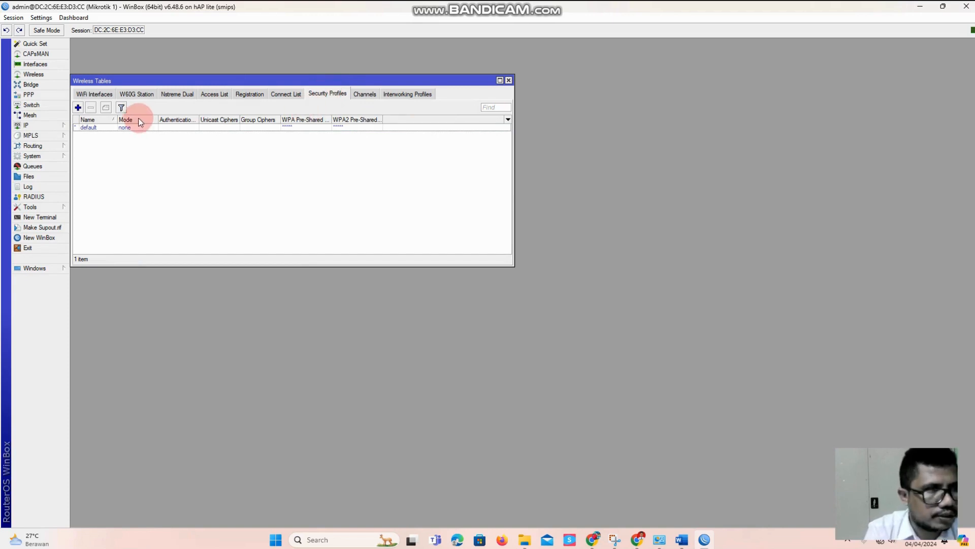
click(78, 109)
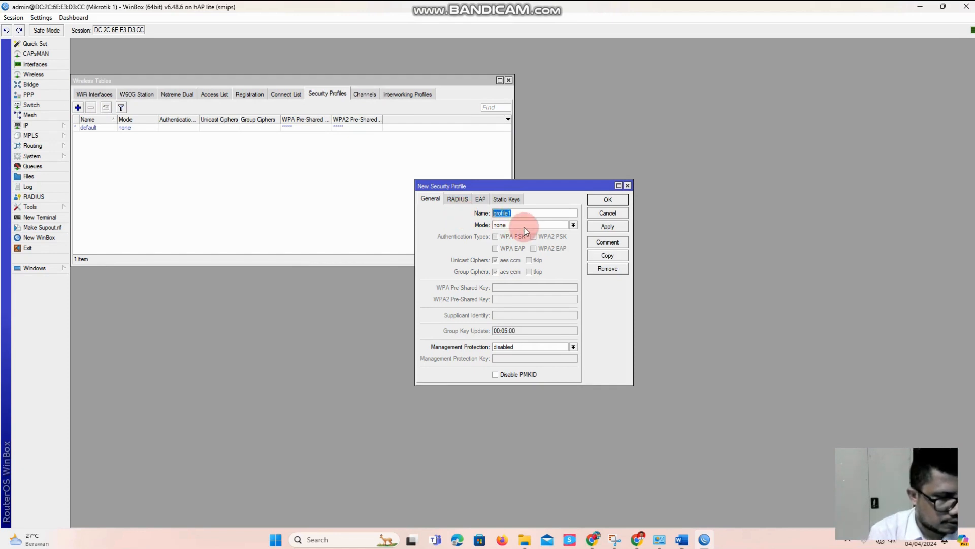
key(Right)
text(-W)
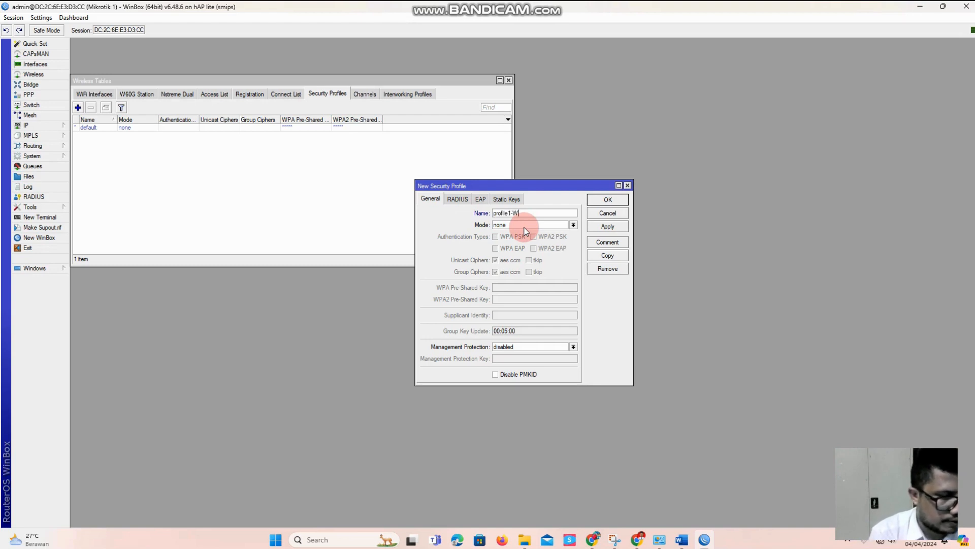
click(524, 227)
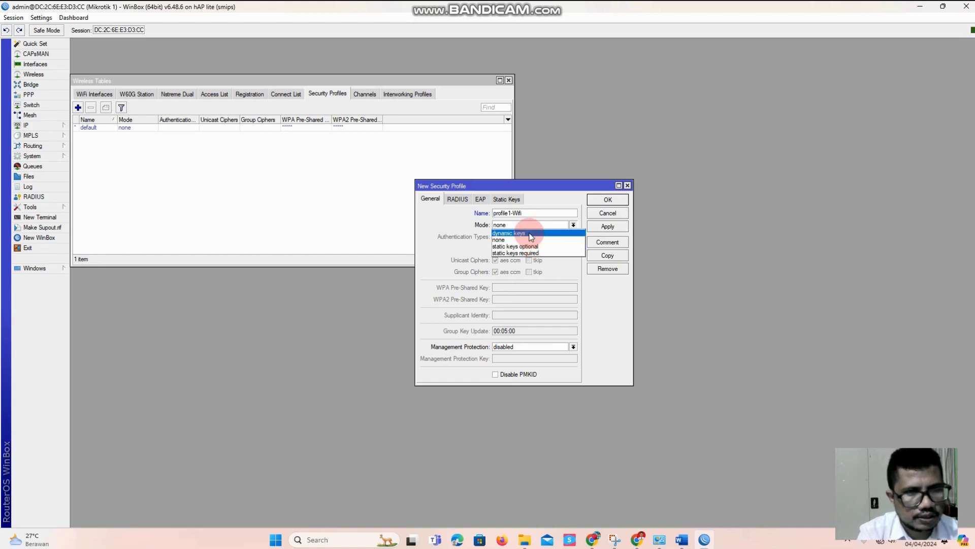
click(528, 234)
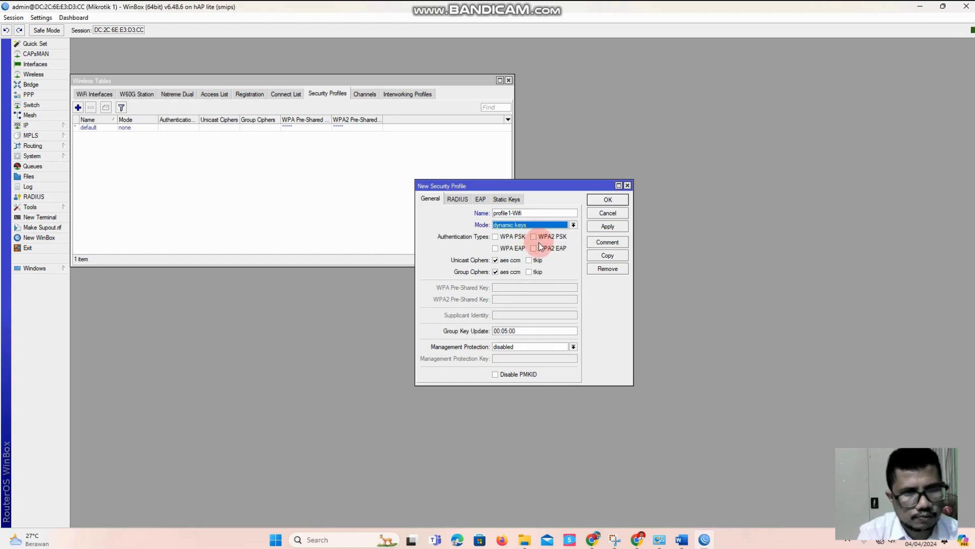
Enable WPA2 PSK authentication in the new security profile, enter the WPA2 pre-shared key and save the profile
click(534, 237)
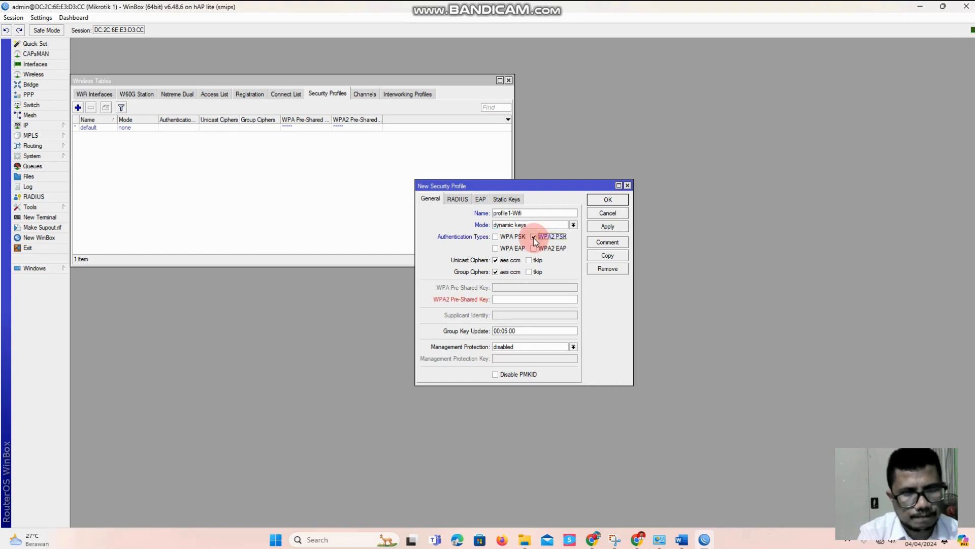
click(509, 298)
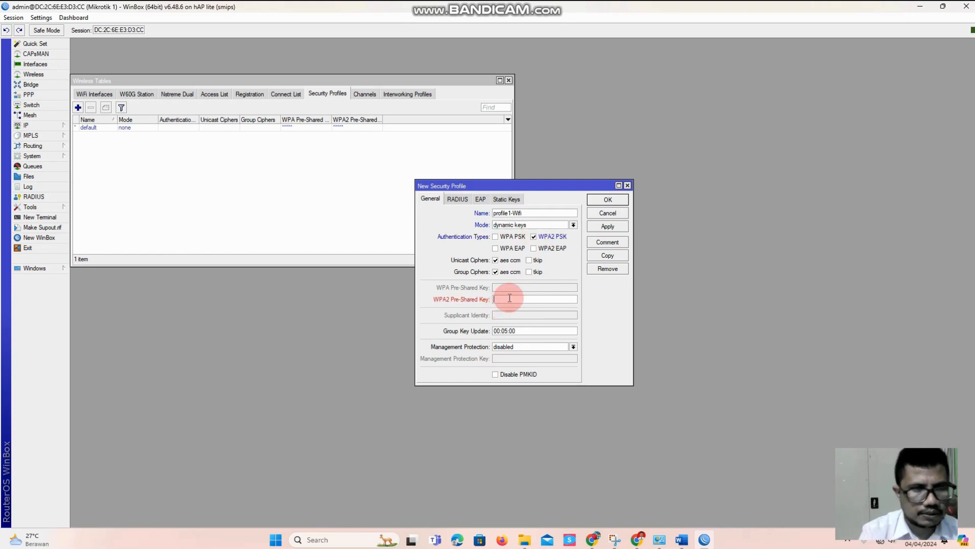
text(****)
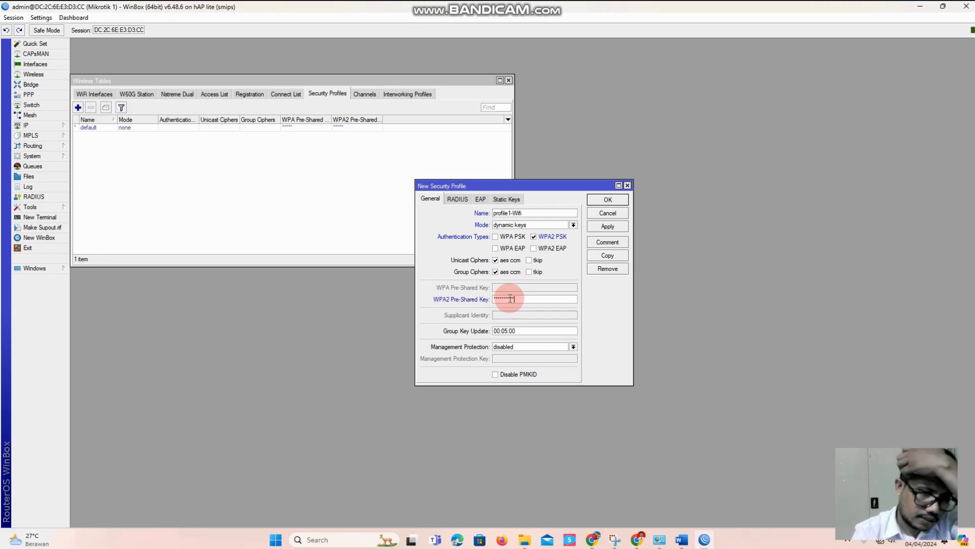
click(593, 227)
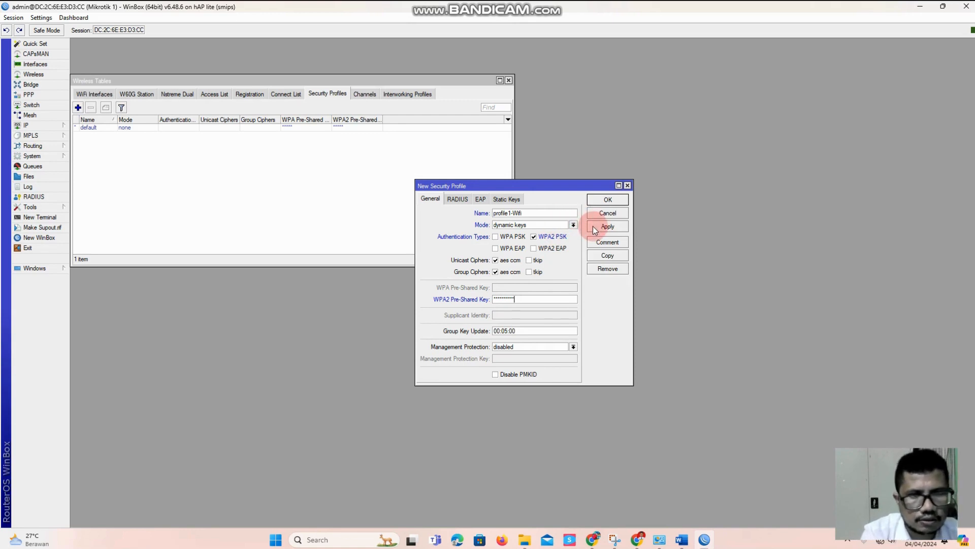
click(601, 200)
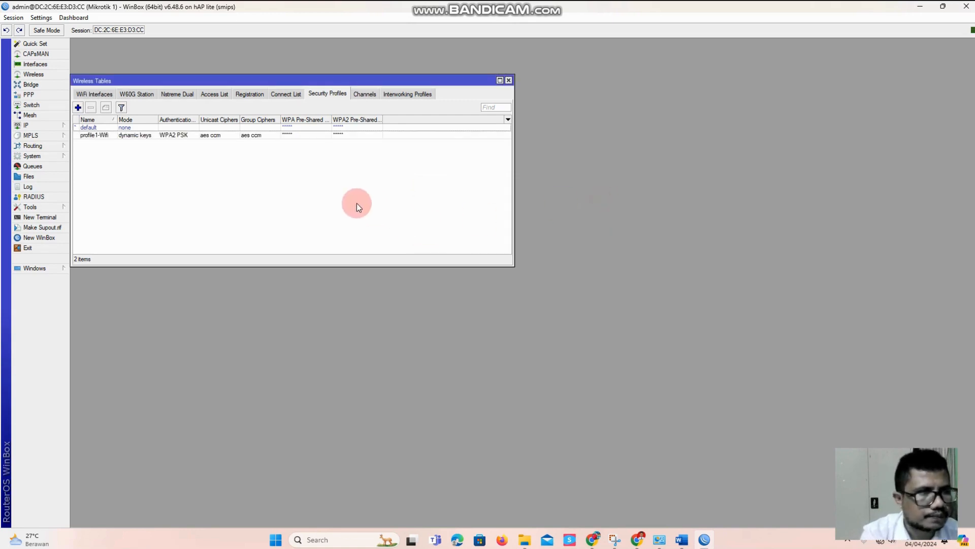
Assign the security profile "profile1-Wifi" to the wlan1 interface and save the change
click(98, 94)
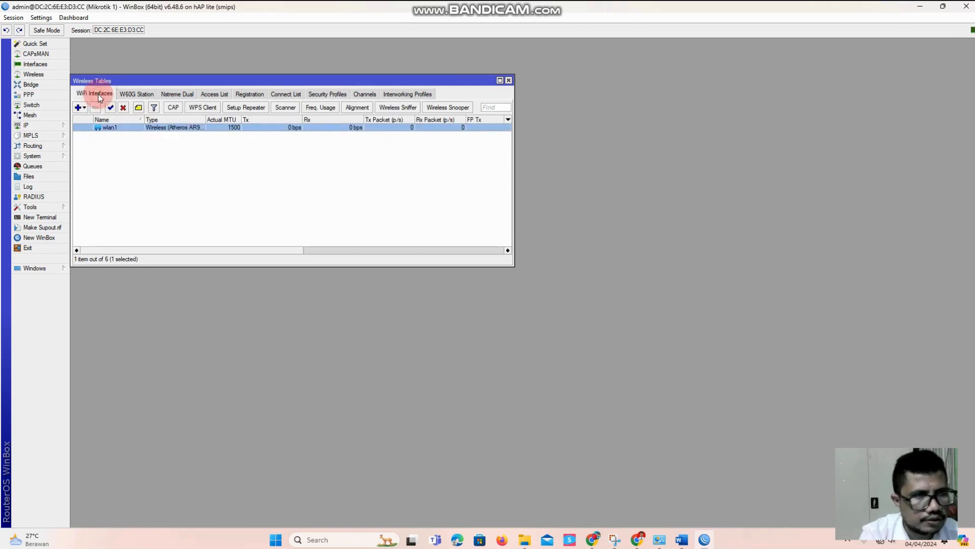
double_click(115, 127)
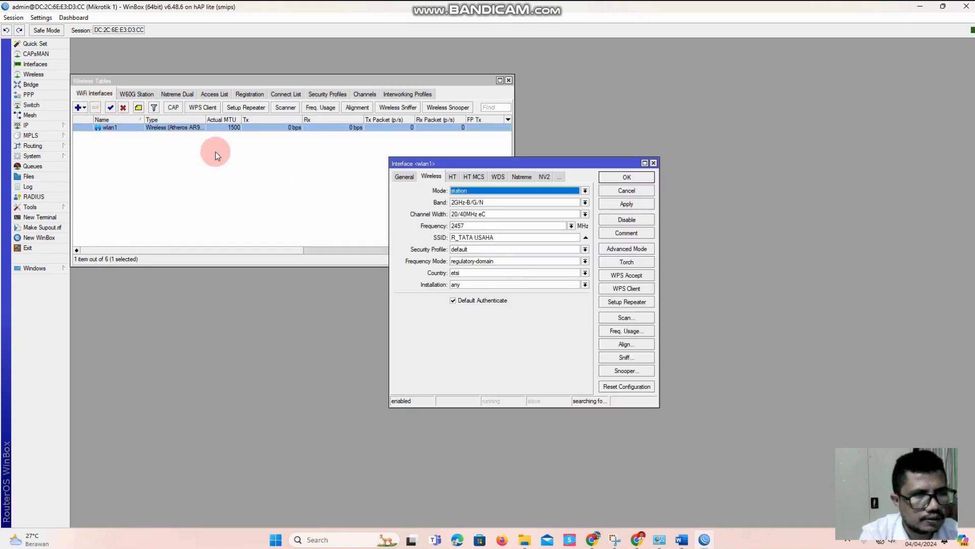
click(459, 250)
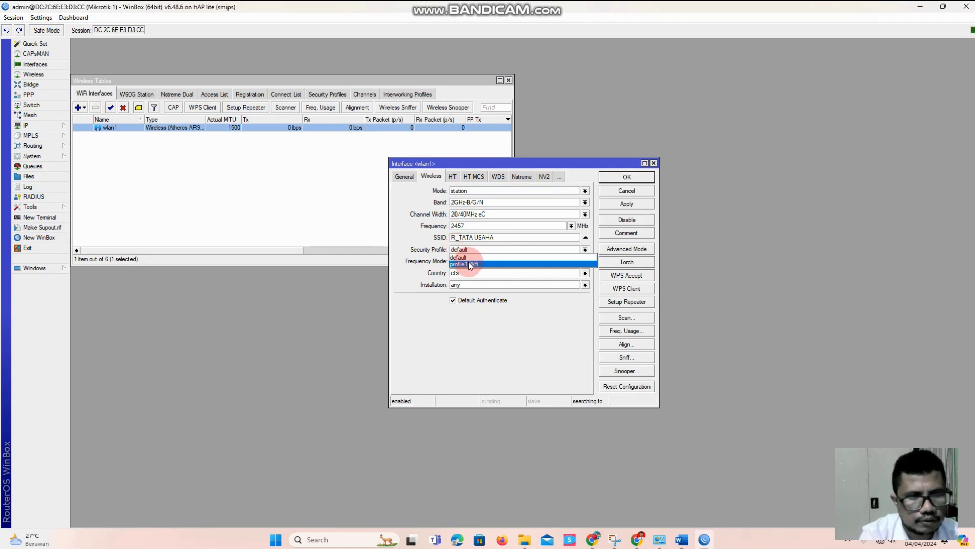
click(462, 260)
click(624, 204)
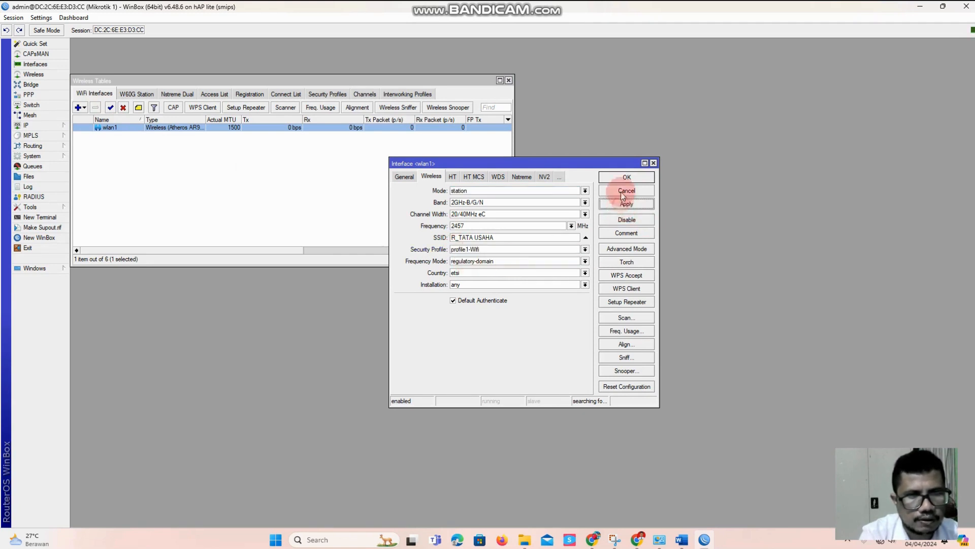
click(626, 177)
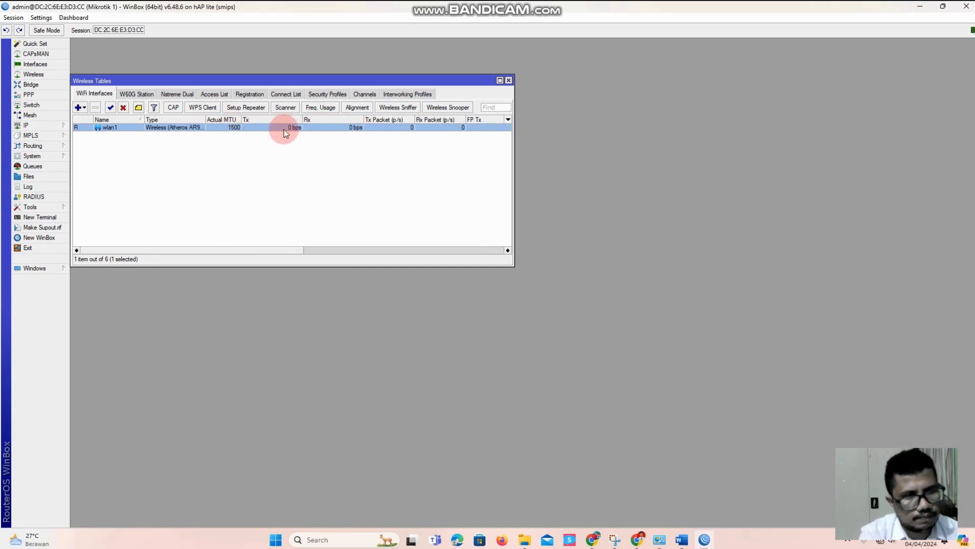
Examine the status and traffic of wlan1 in a widened list of all interfaces
click(35, 64)
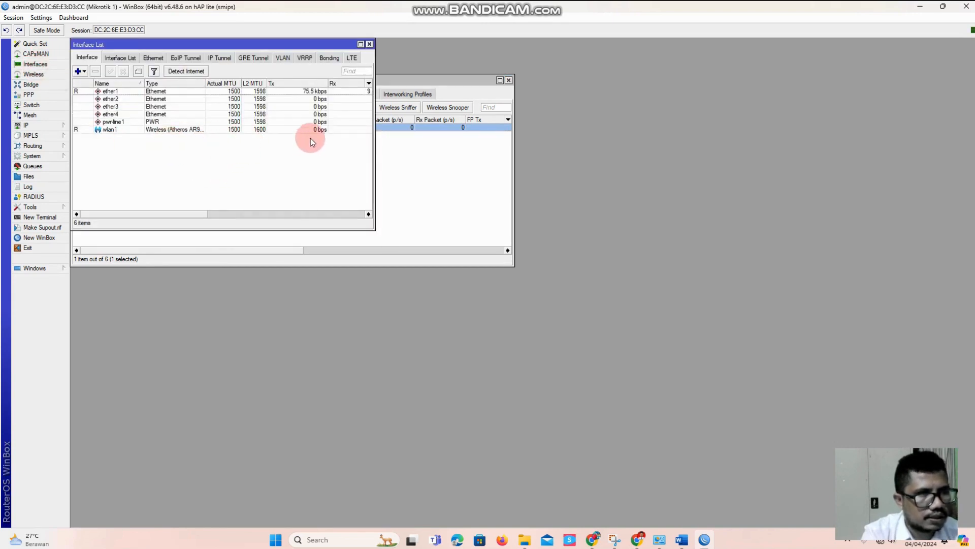
drag(374, 137, 565, 142)
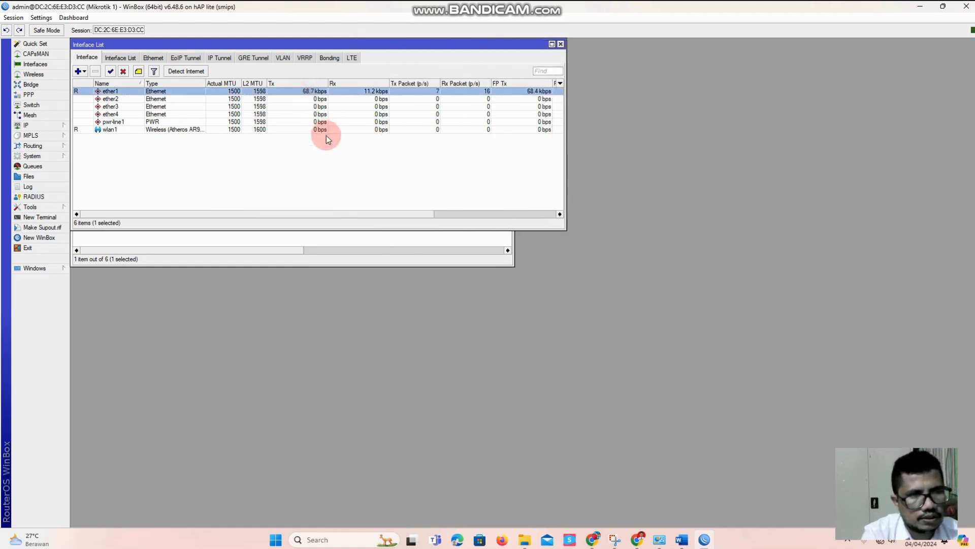
click(321, 130)
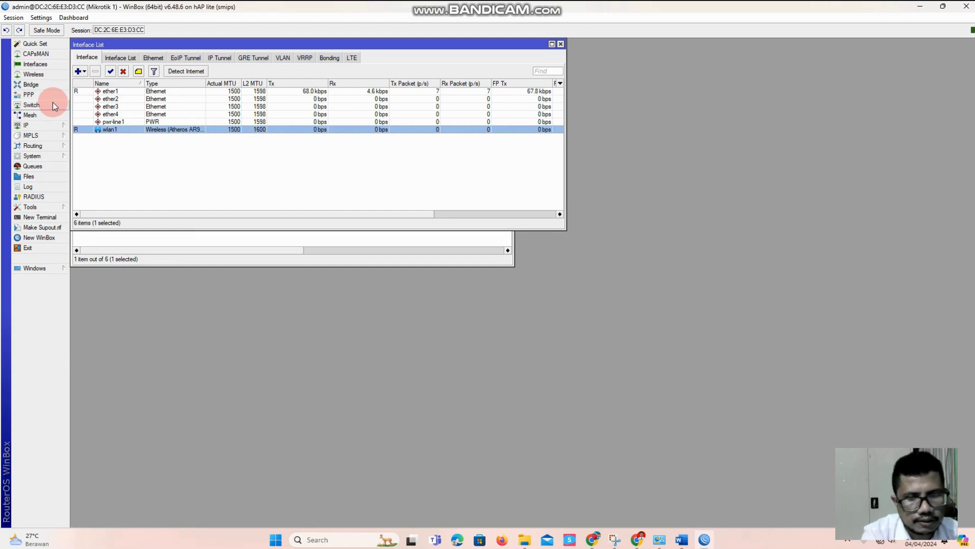
Add a DHCP client on the wlan1 interface with peer DNS, peer NTP and the default route enabled, and save it
click(67, 126)
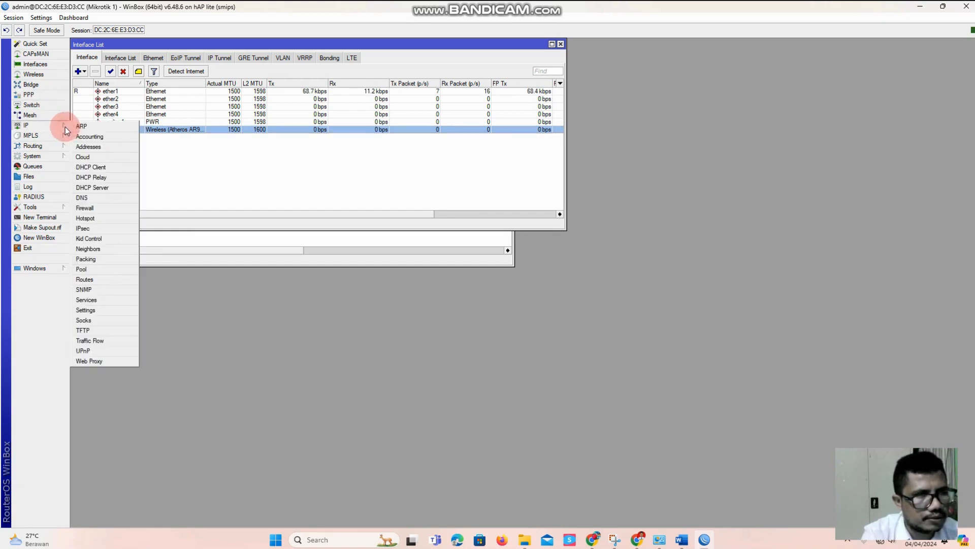
click(115, 169)
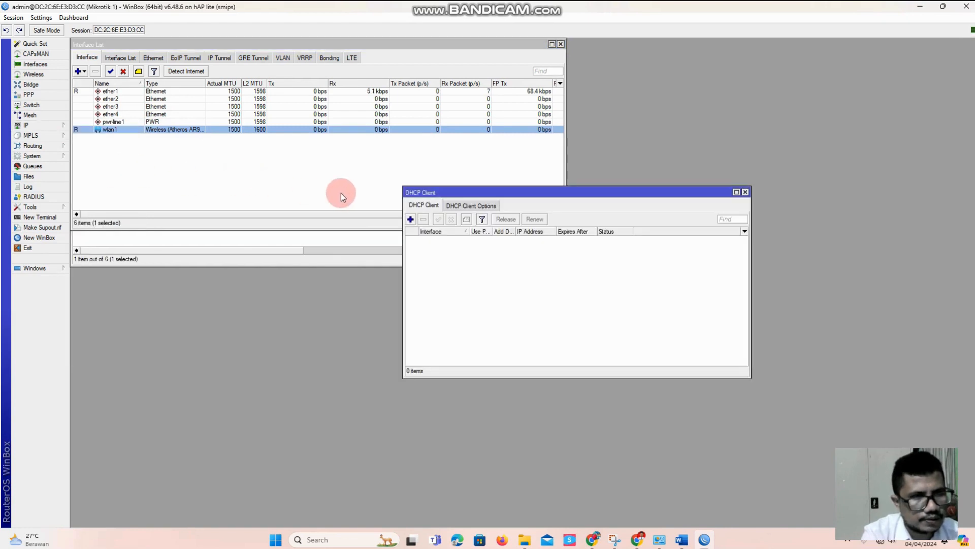
click(411, 219)
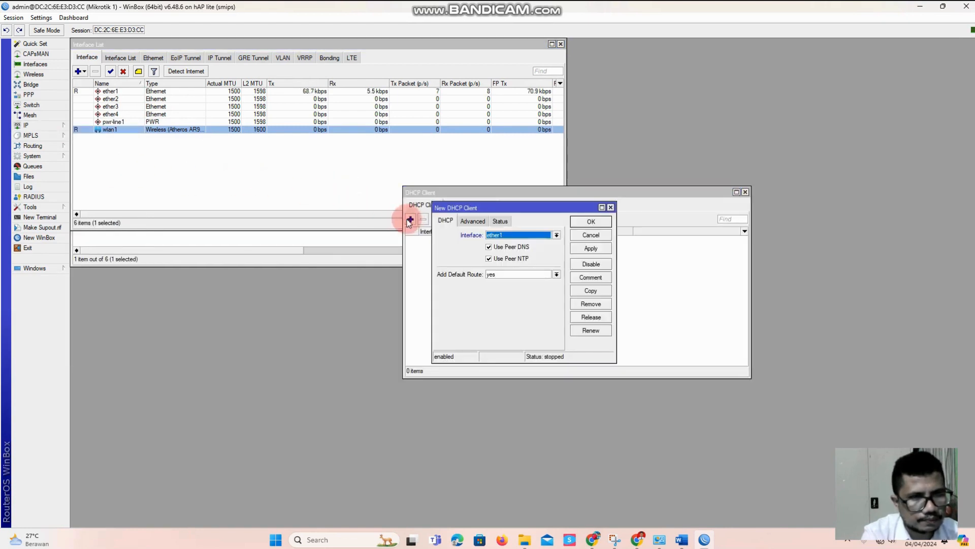
click(526, 236)
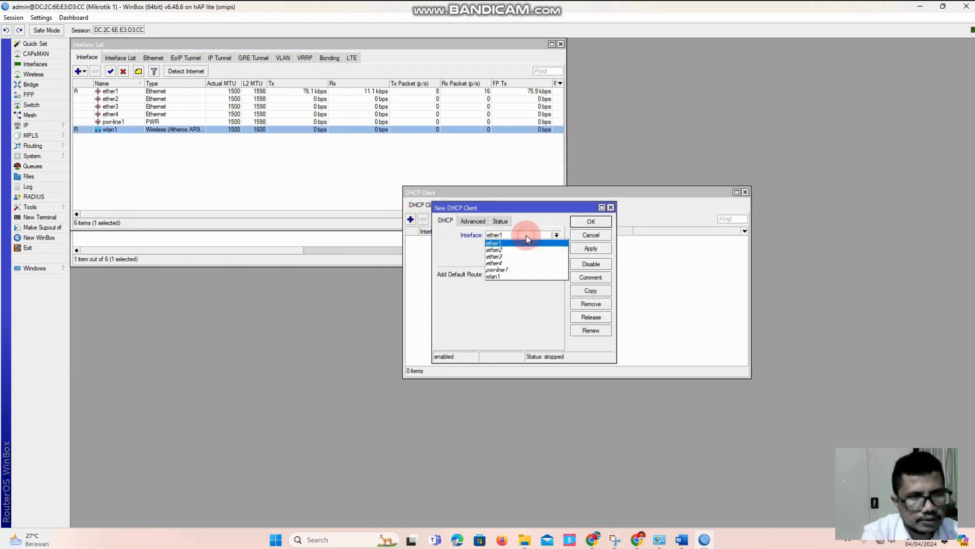
click(525, 277)
click(588, 250)
click(590, 222)
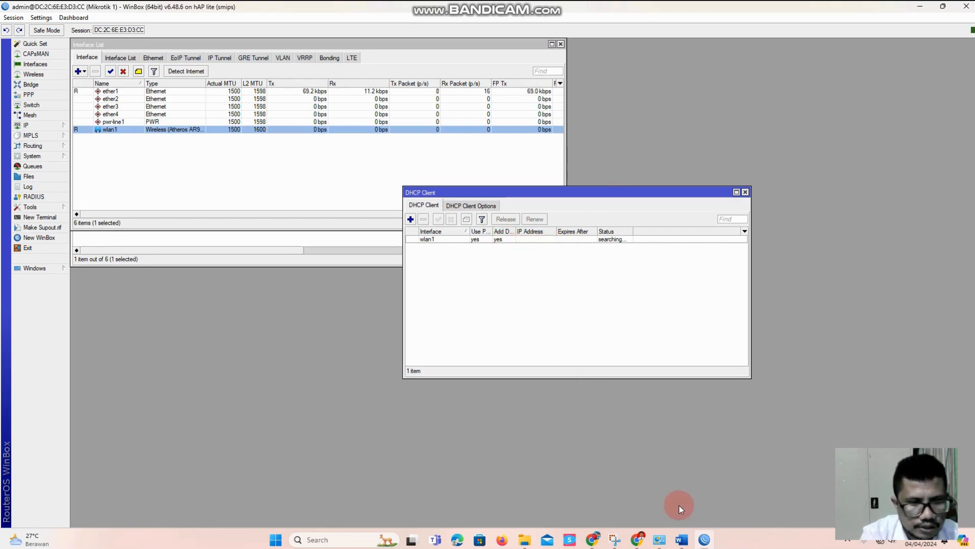
Switch to Word and review the network diagram and the task list for the DHCP client and port IP addresses on MikrotikR1
click(681, 541)
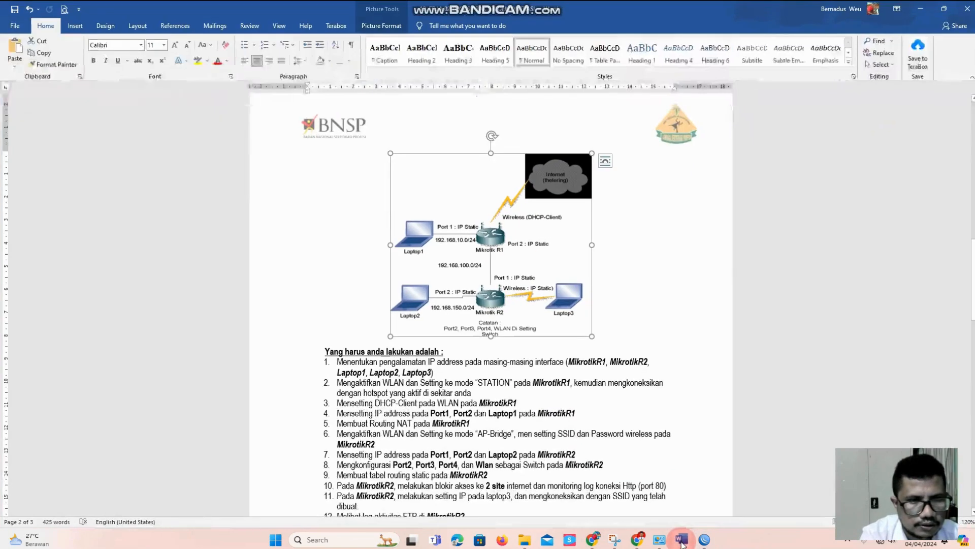
scroll(325, 325, down, 3)
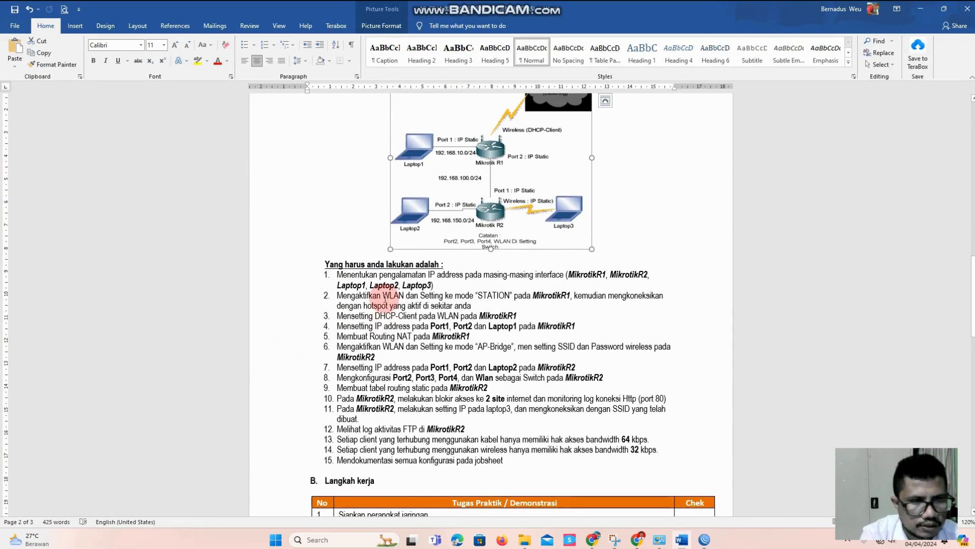
scroll(386, 305, down, 1)
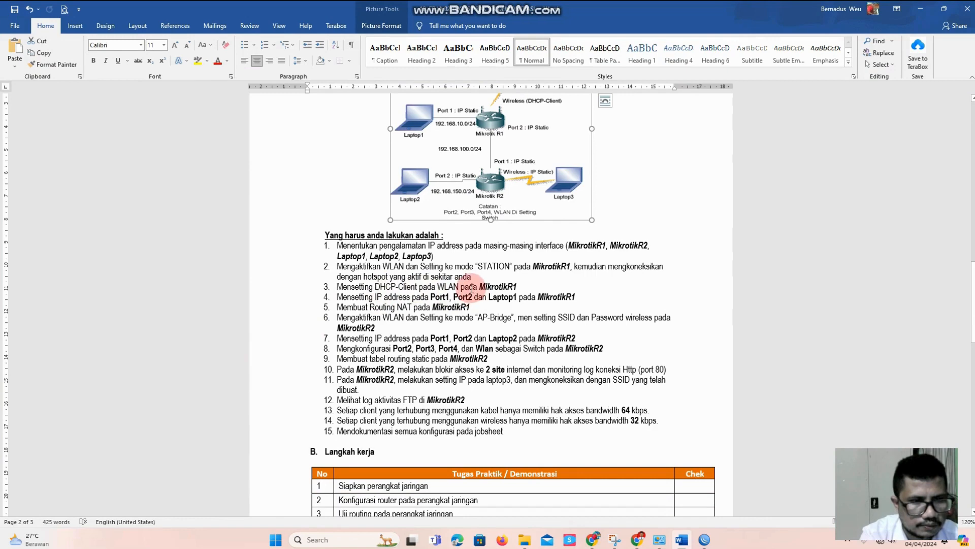
scroll(464, 279, down, 1)
scroll(396, 259, down, 1)
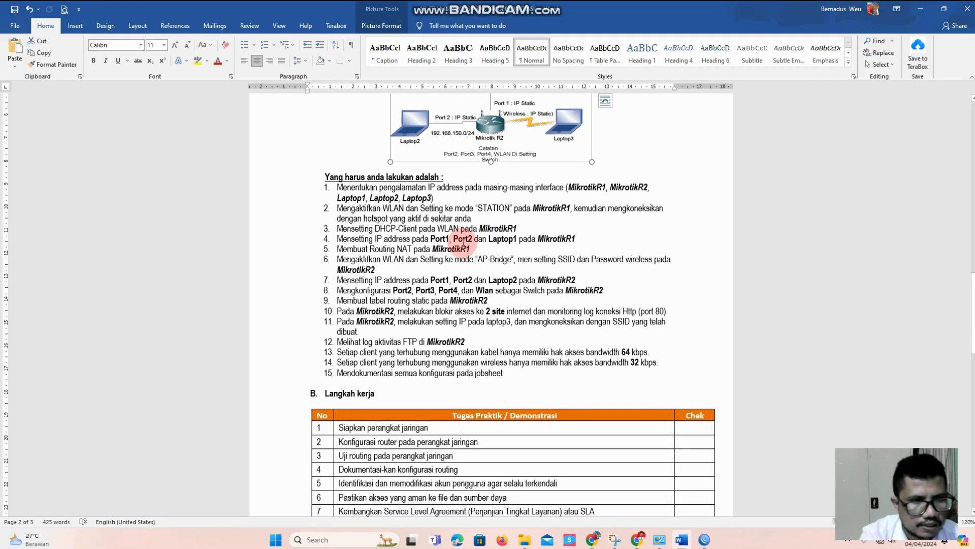
scroll(459, 223, up, 3)
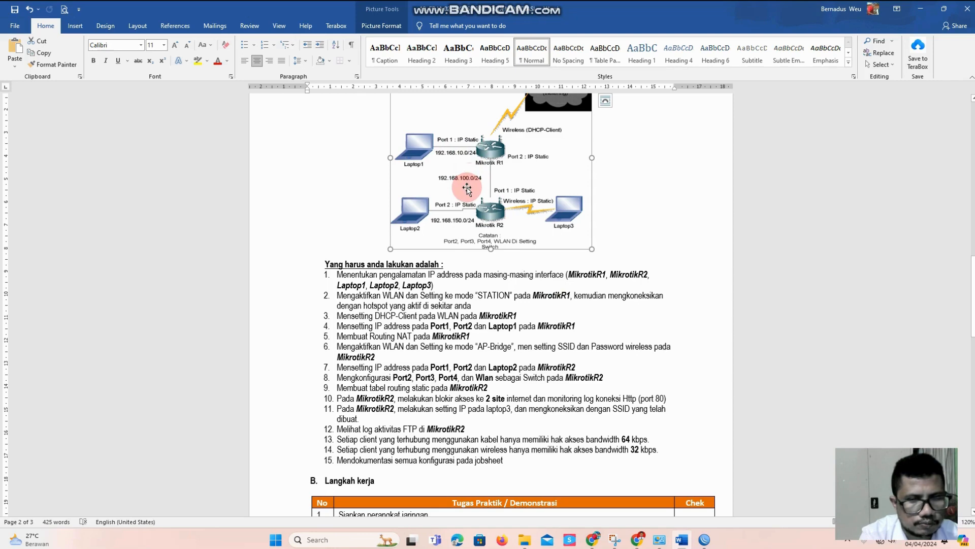
Return to WinBox, check the DHCP lease of wlan1 and close the DHCP client list
click(683, 539)
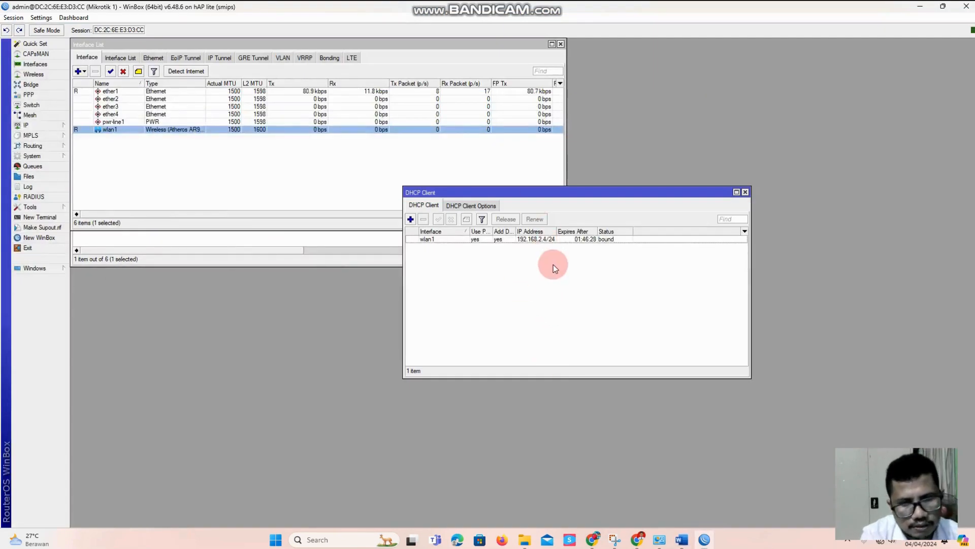
click(536, 239)
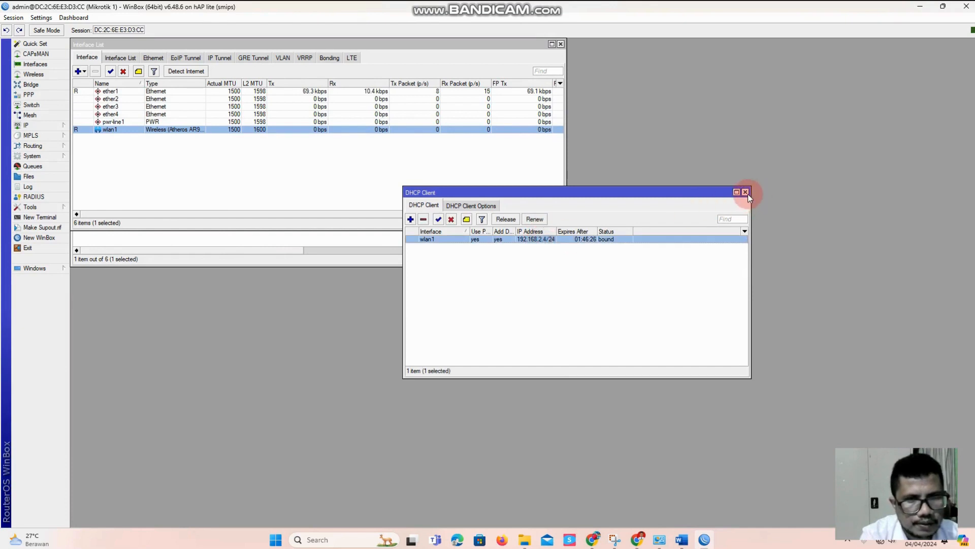
click(746, 192)
Add the IP address 192.168.10.1/24 to ether1 in a widened address list, checking the network diagram in Word before applying
click(28, 129)
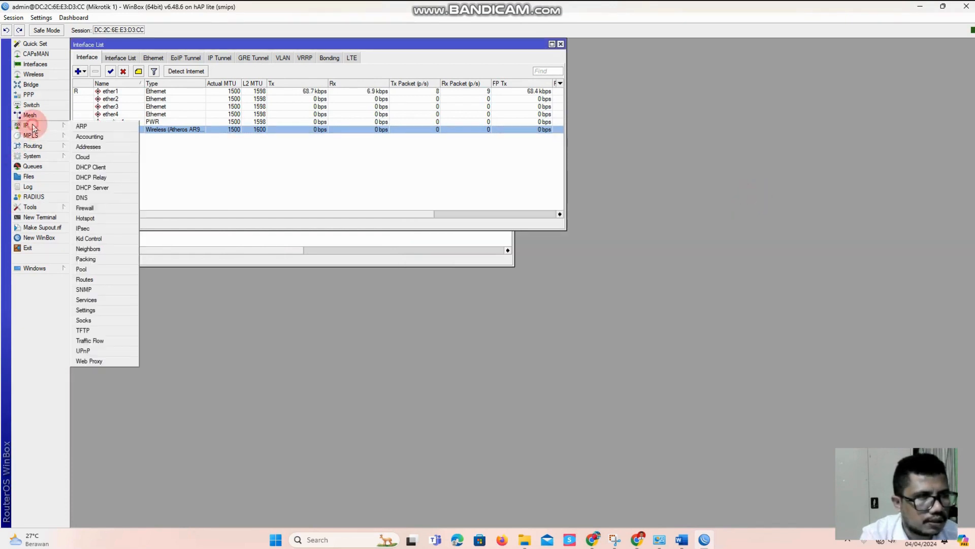
click(115, 148)
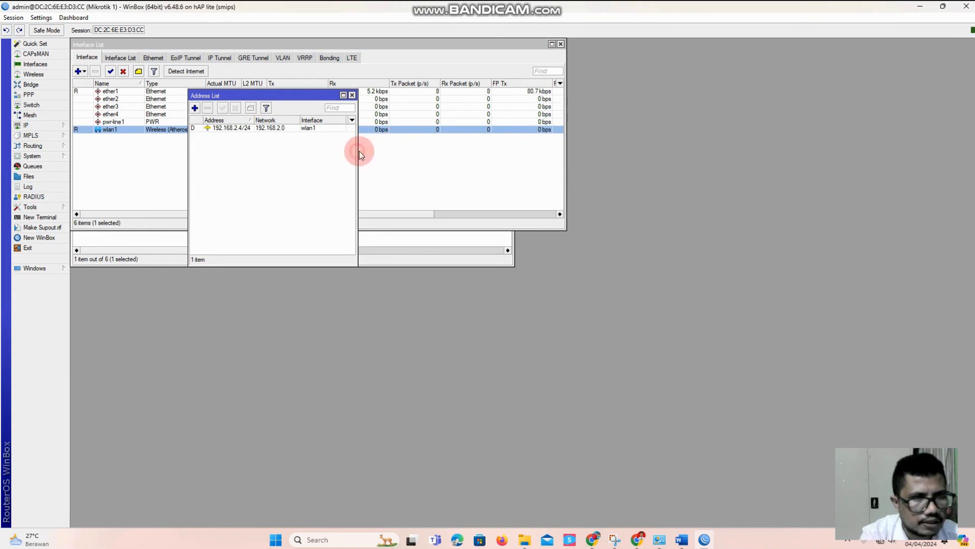
drag(360, 149, 496, 152)
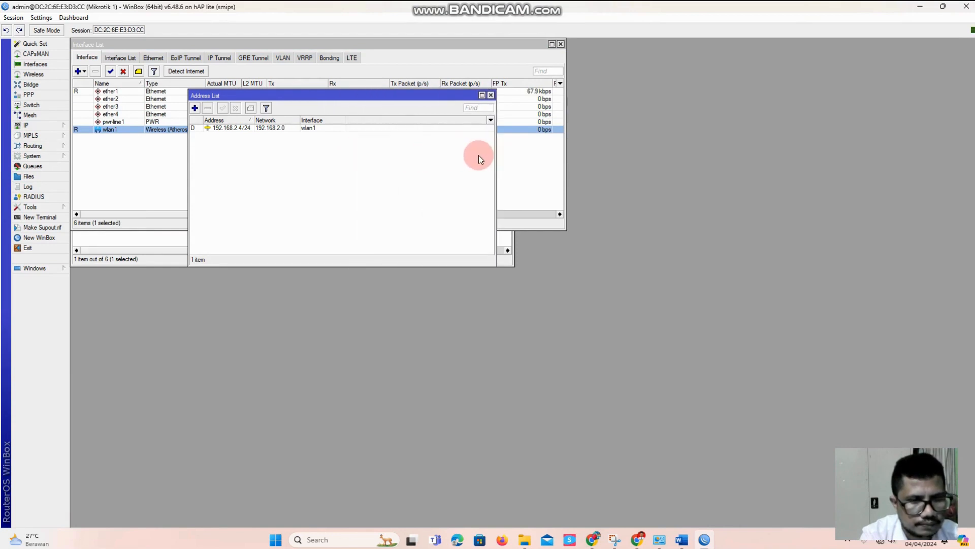
click(926, 430)
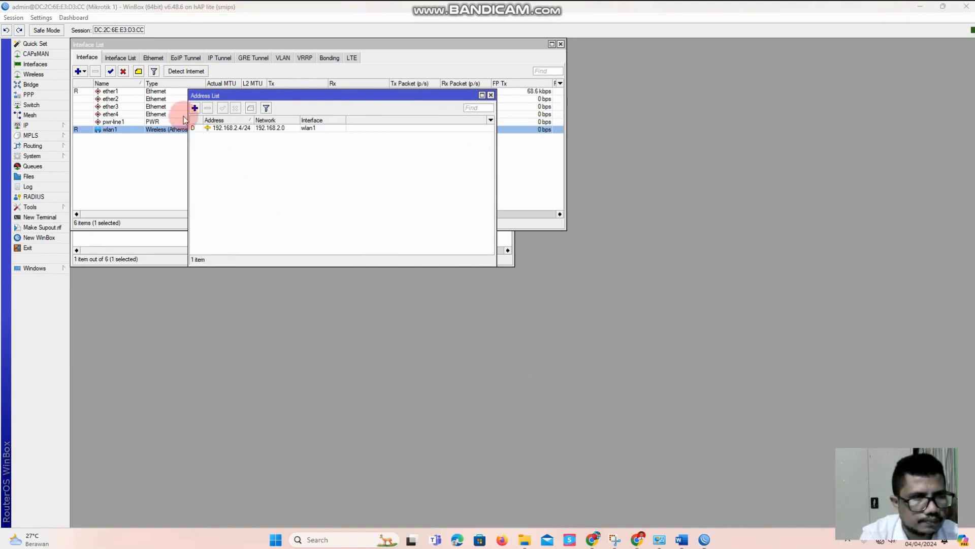
click(195, 108)
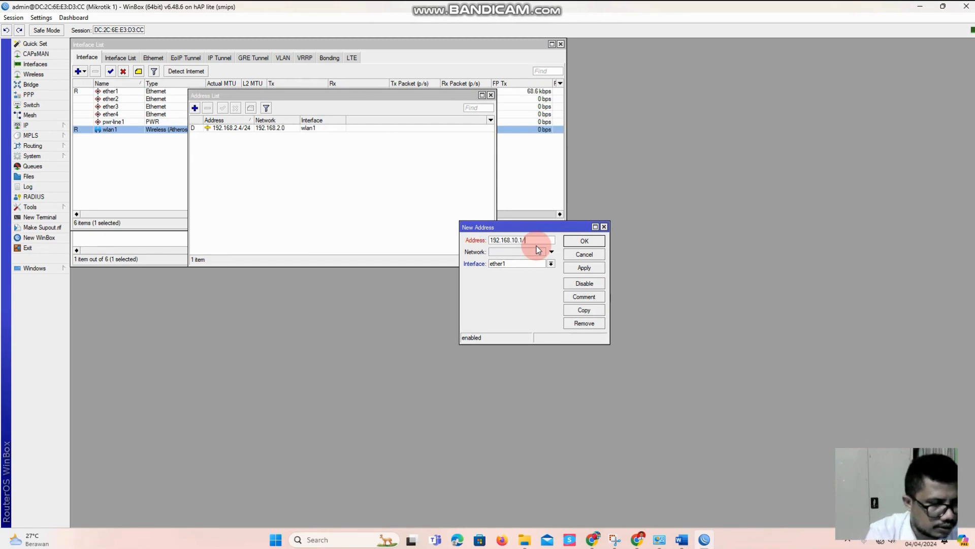
text(4)
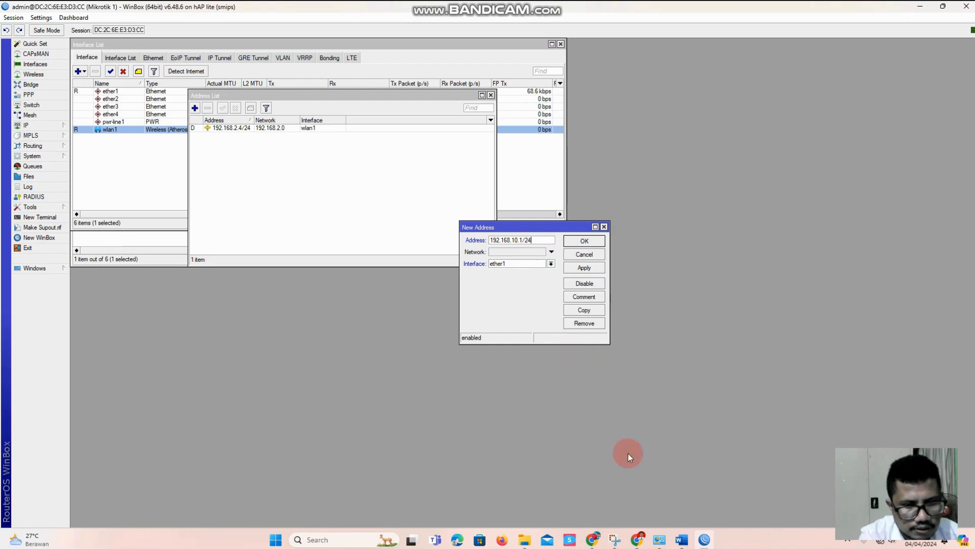
click(681, 540)
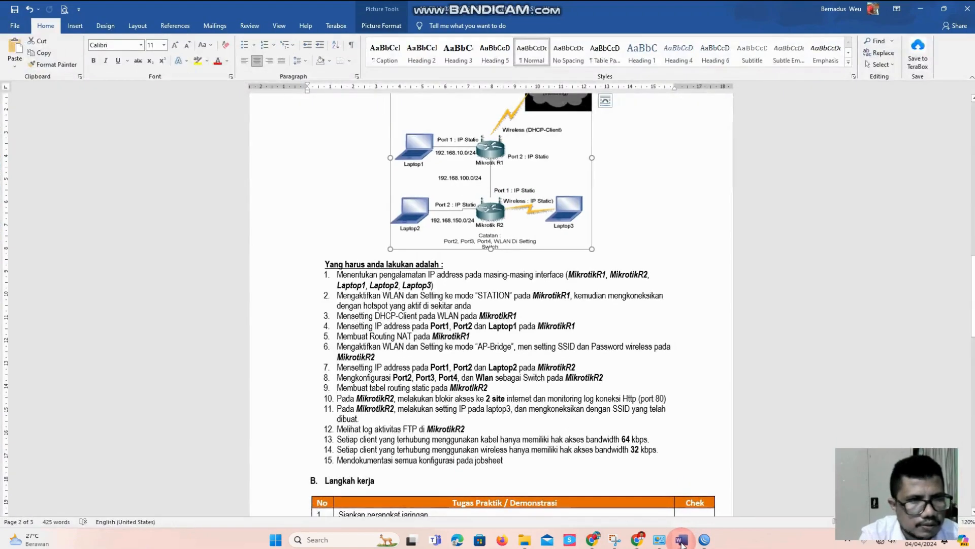
click(682, 540)
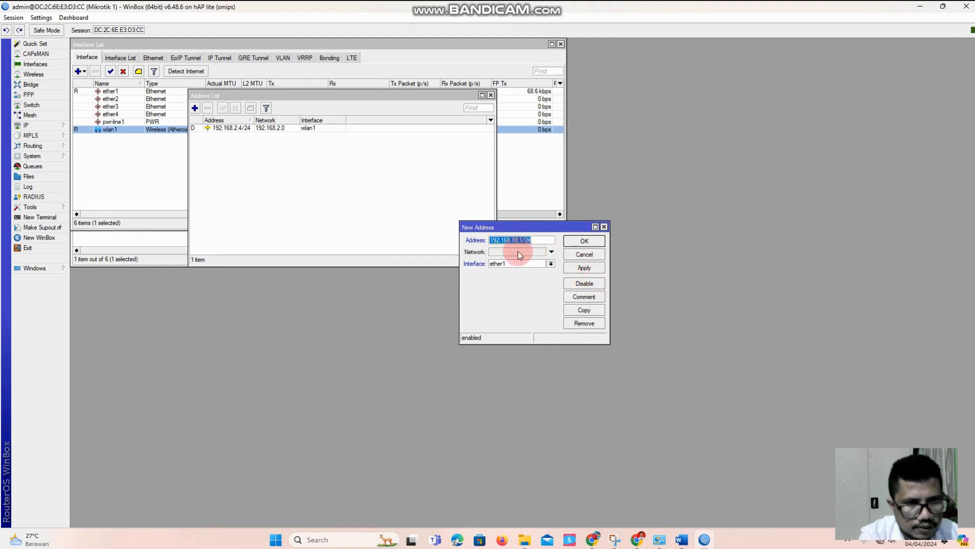
click(580, 268)
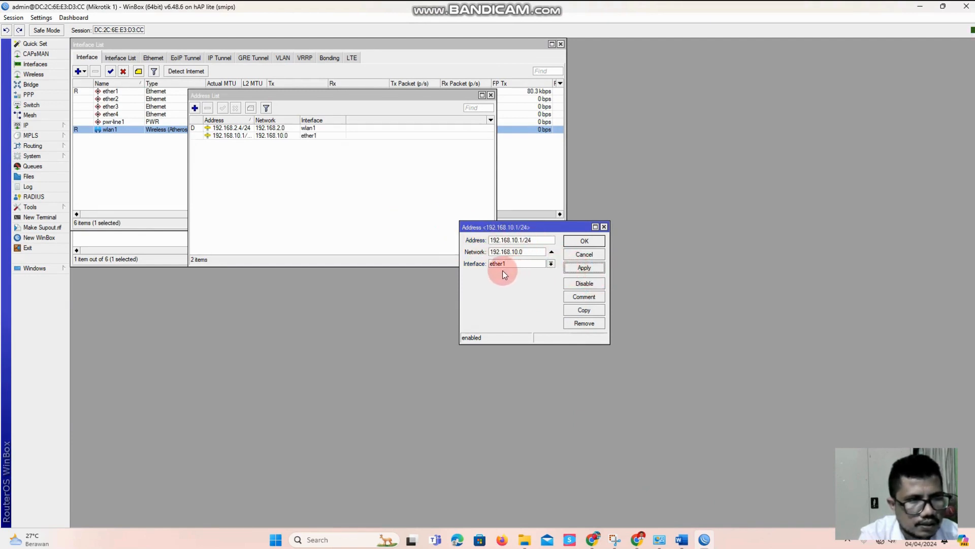
Copy the ether1 address entry as 192.168.100.1/24 on interface ether2 and save both entries
click(590, 310)
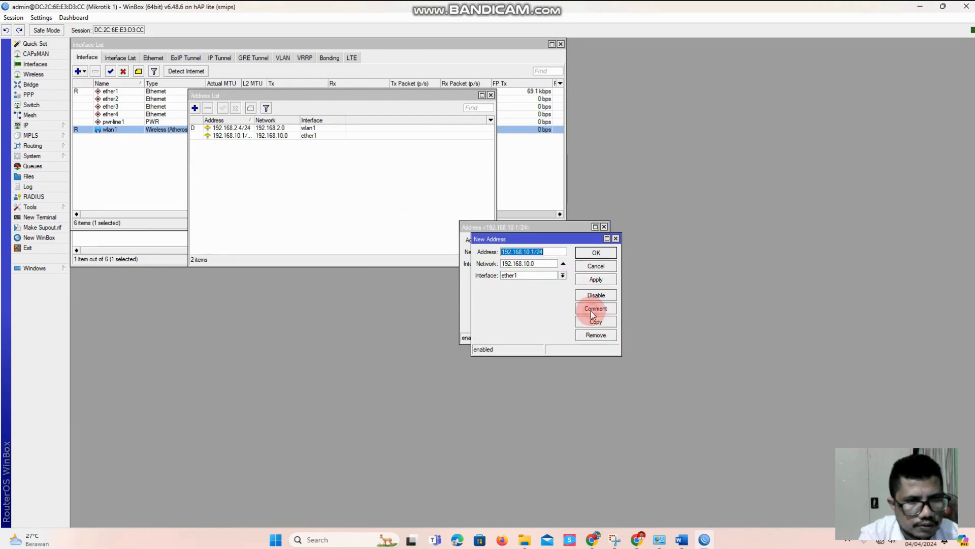
click(534, 252)
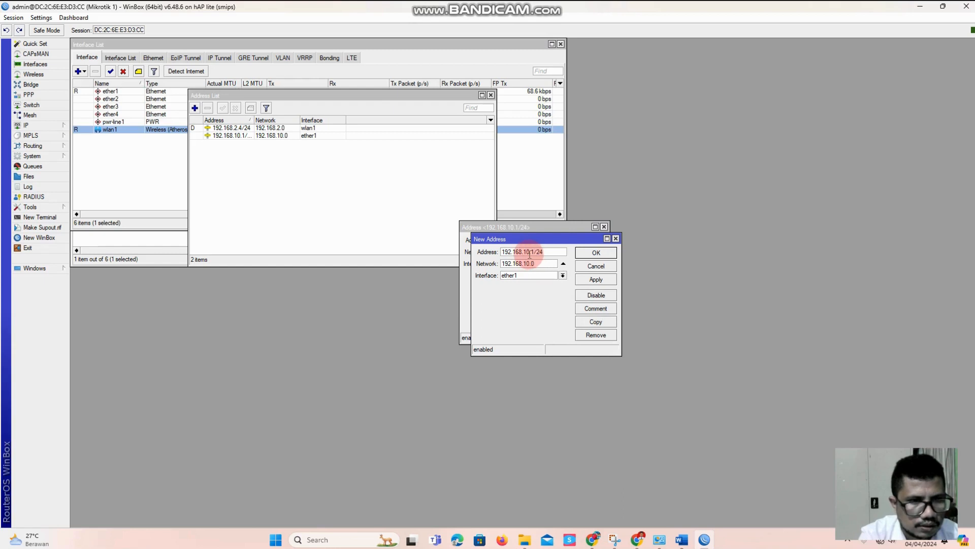
text(0)
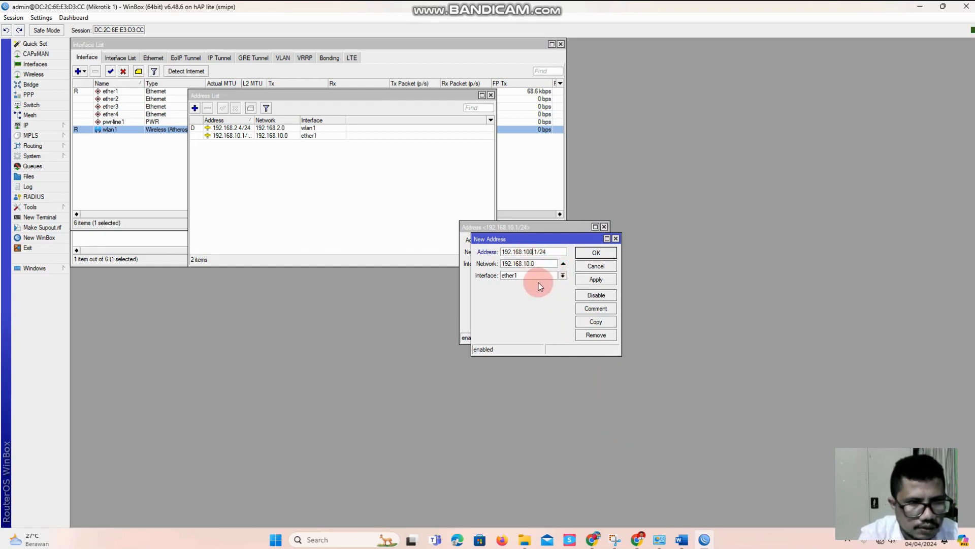
click(538, 277)
click(538, 290)
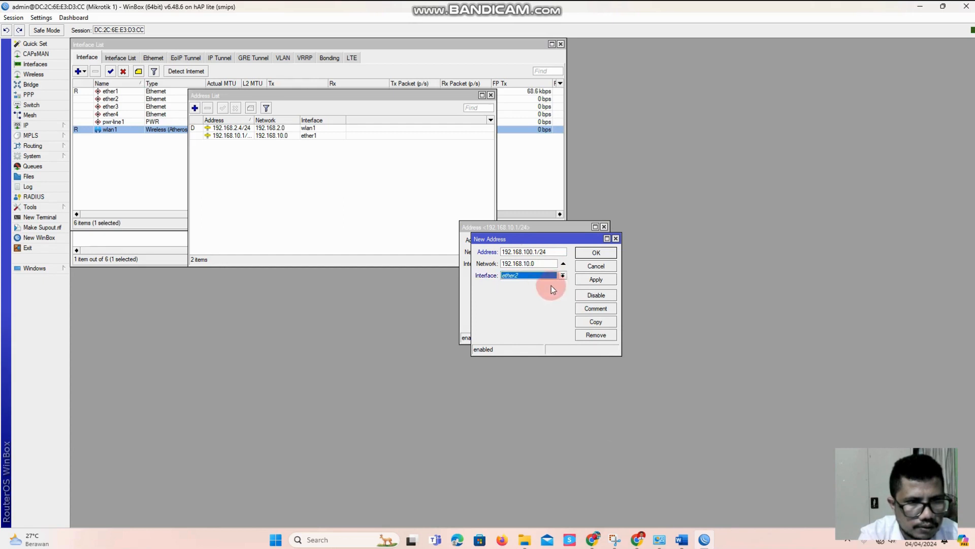
click(594, 279)
click(595, 252)
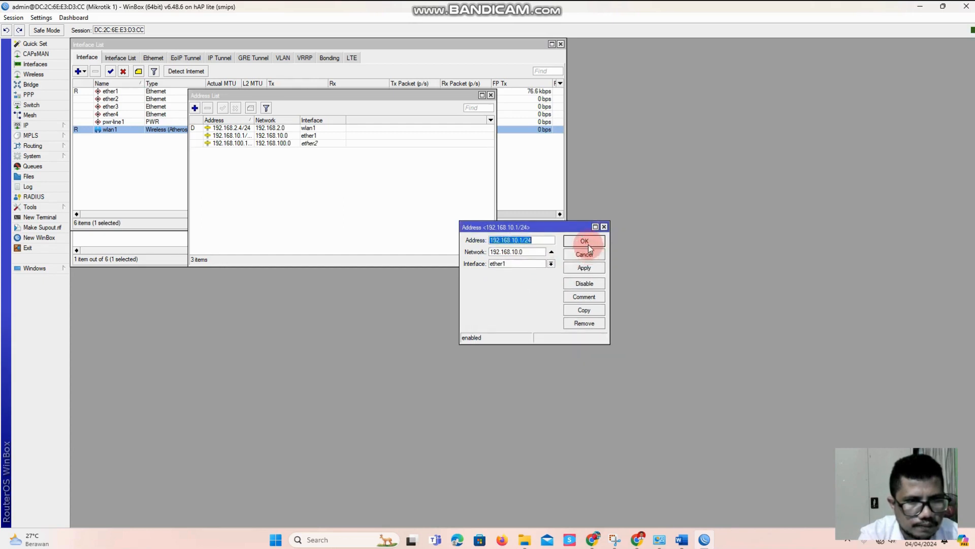
click(586, 242)
Check the ether1 and ether2 address entries, consult the diagram and remaining tasks in Word, and return to WinBox
click(270, 135)
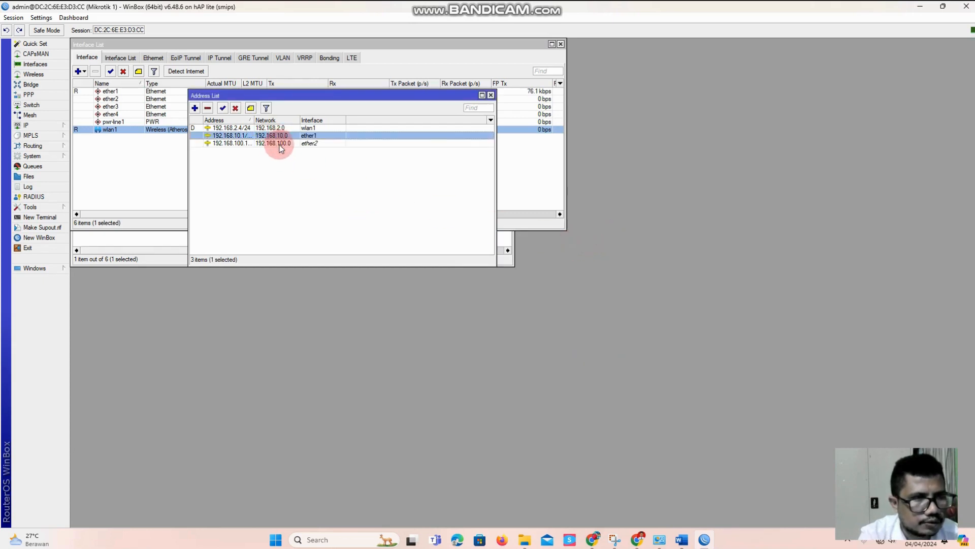
click(243, 143)
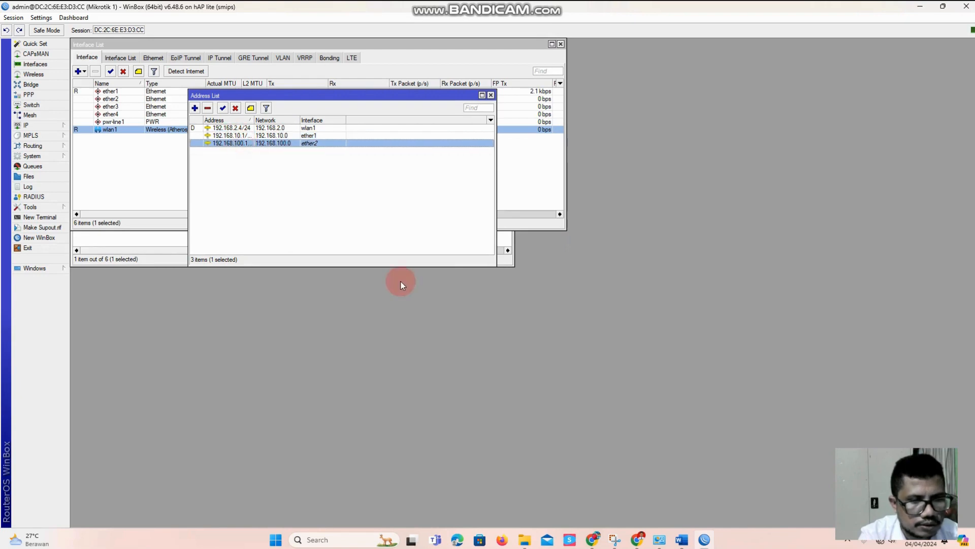
mouse_move(678, 540)
click(636, 499)
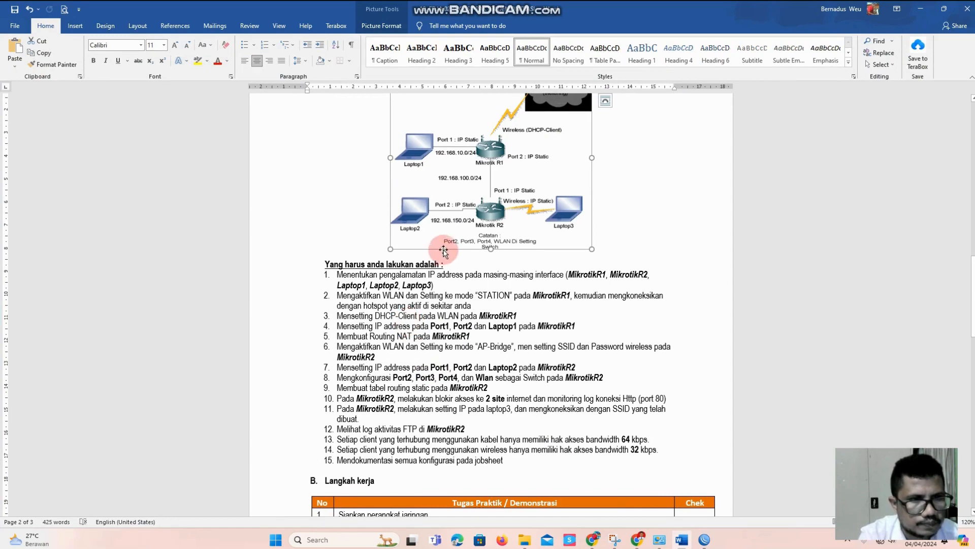
scroll(427, 346, down, 1)
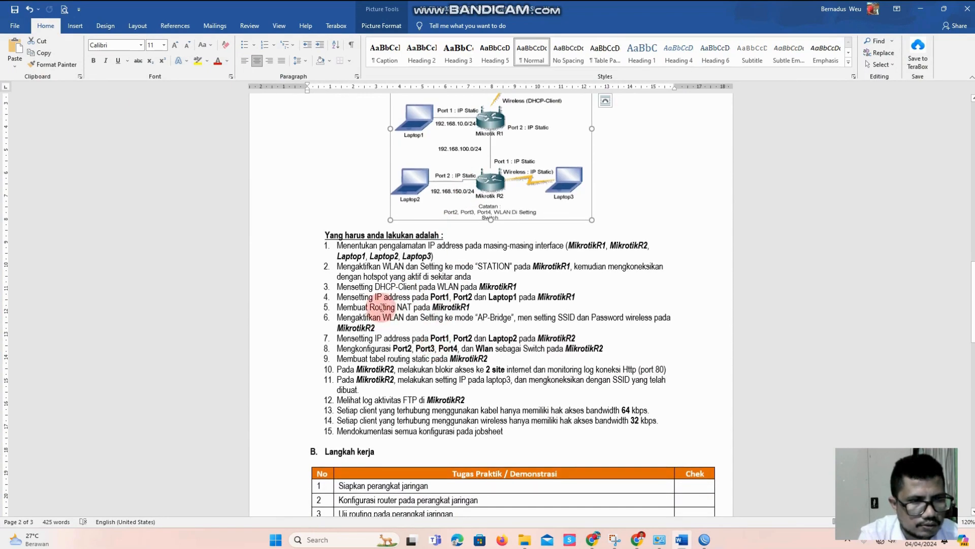
scroll(434, 291, down, 2)
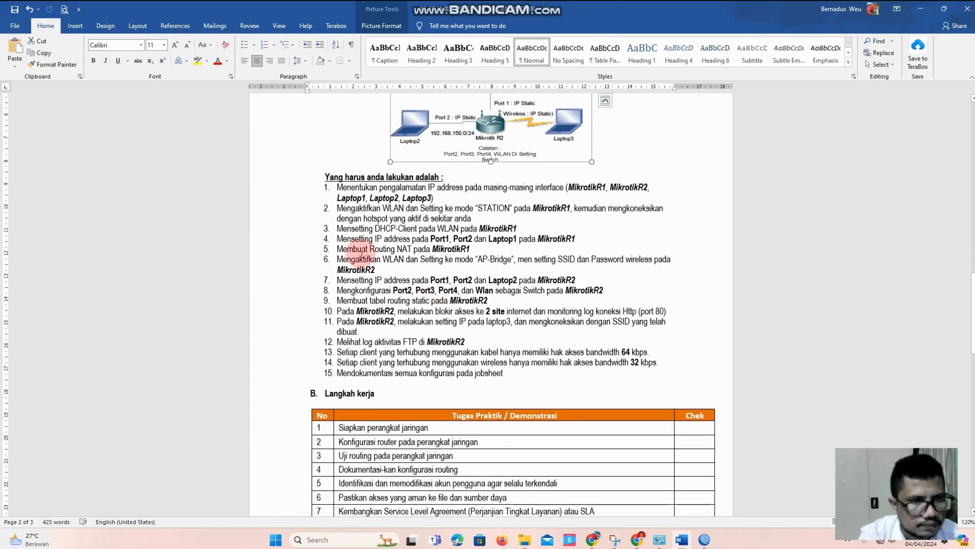
mouse_move(689, 545)
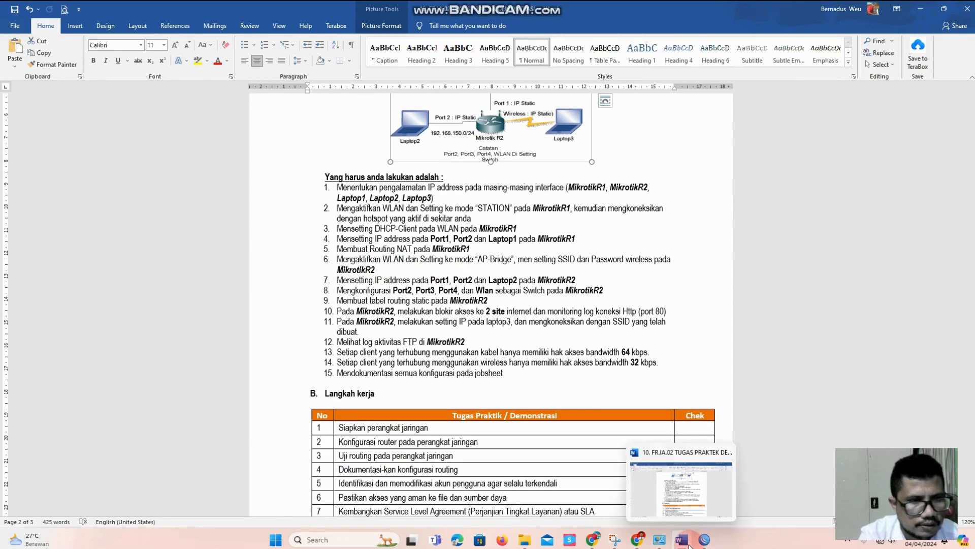
click(688, 545)
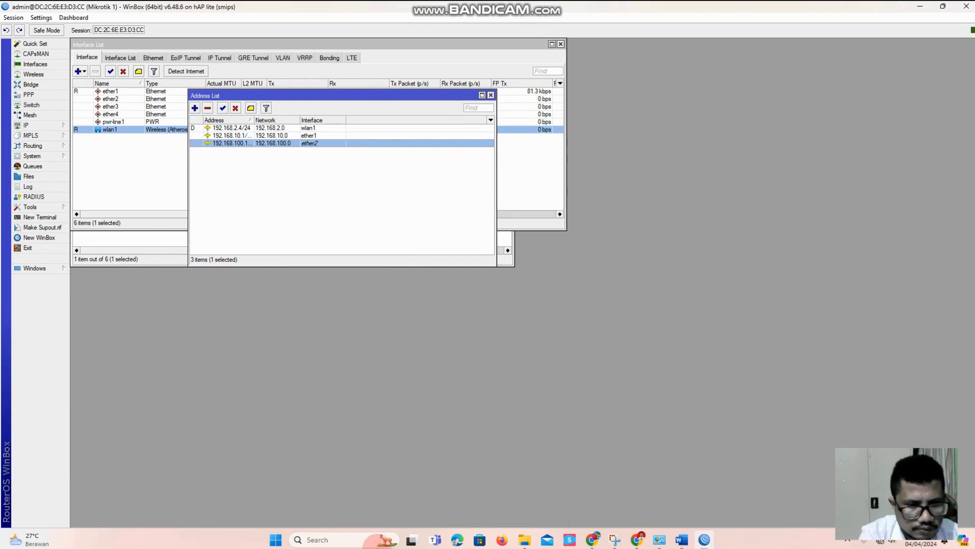
click(335, 539)
text(bandicam)
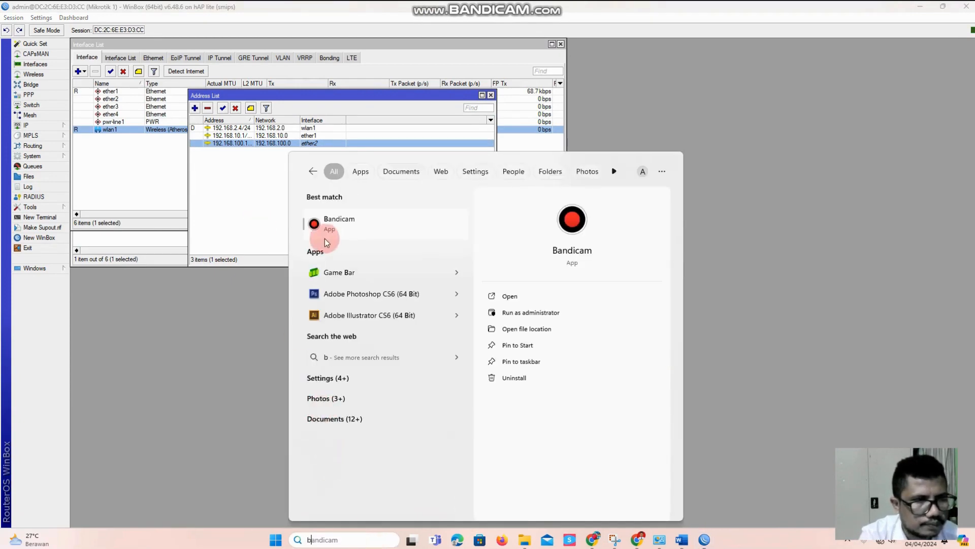
click(330, 230)
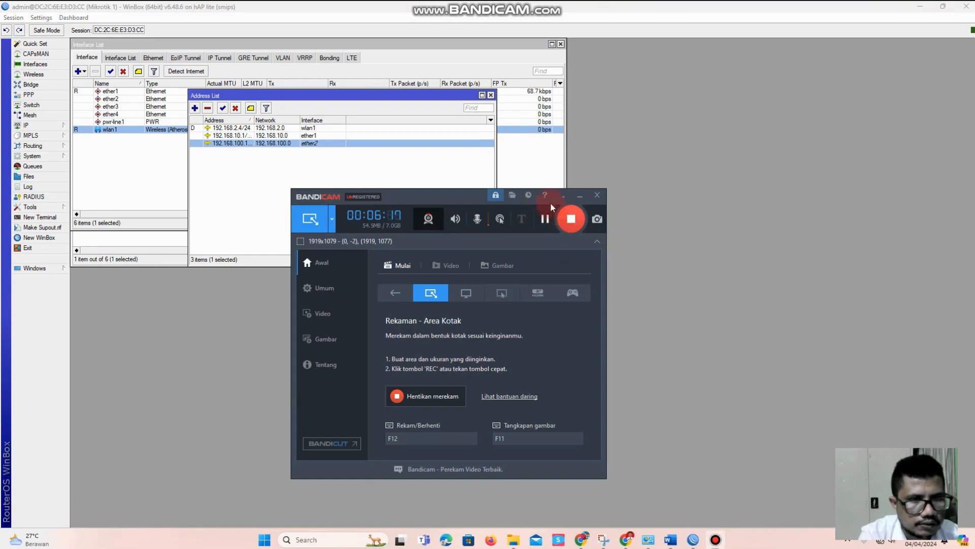
Check the gateways in the router's IP route list and close the list
click(579, 197)
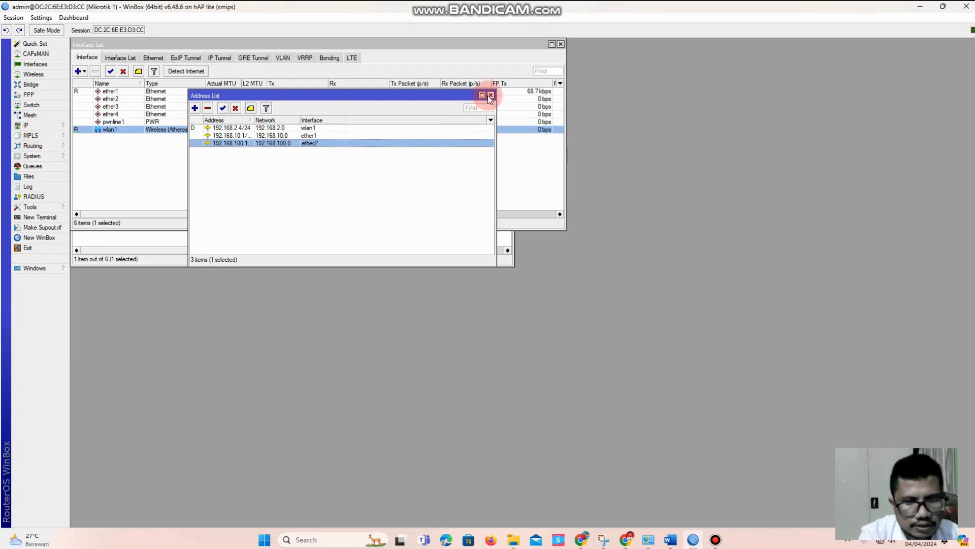
click(63, 127)
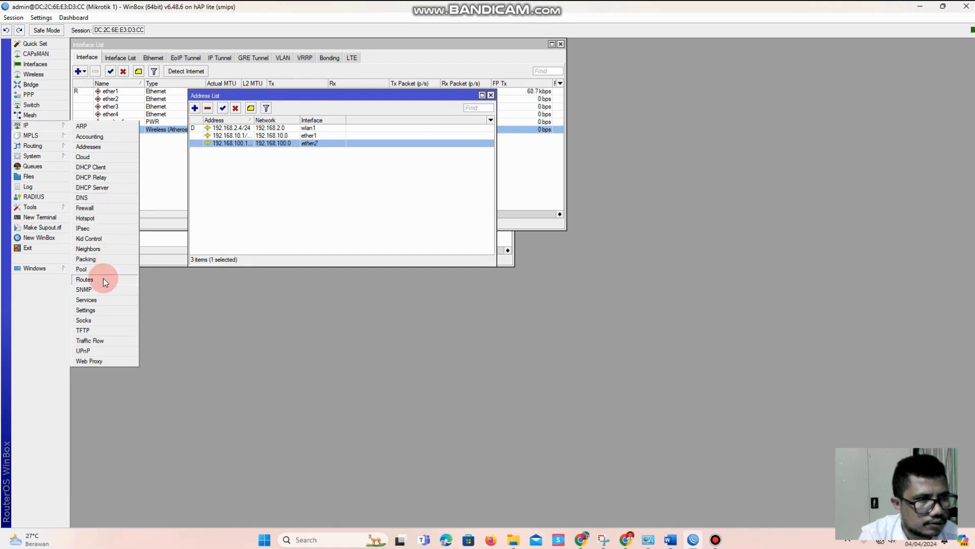
click(85, 280)
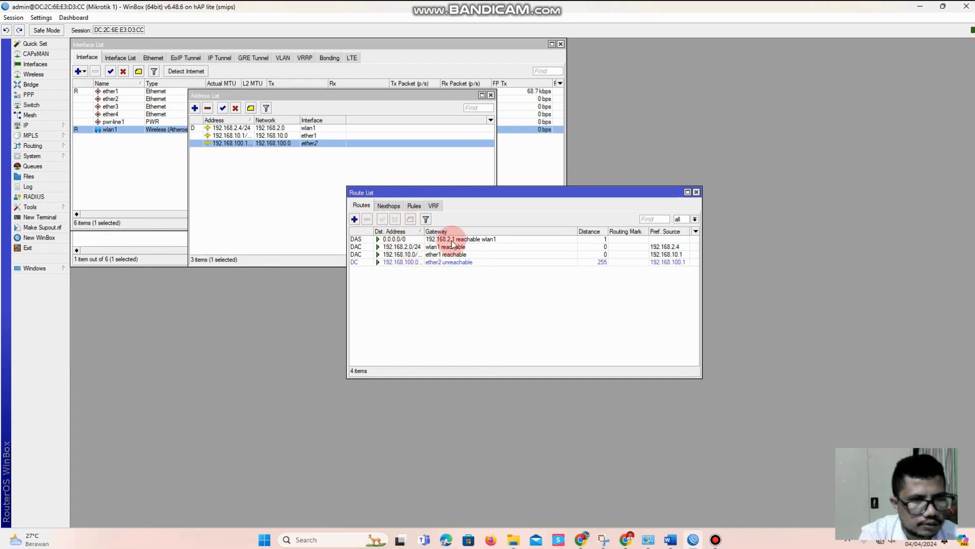
click(697, 192)
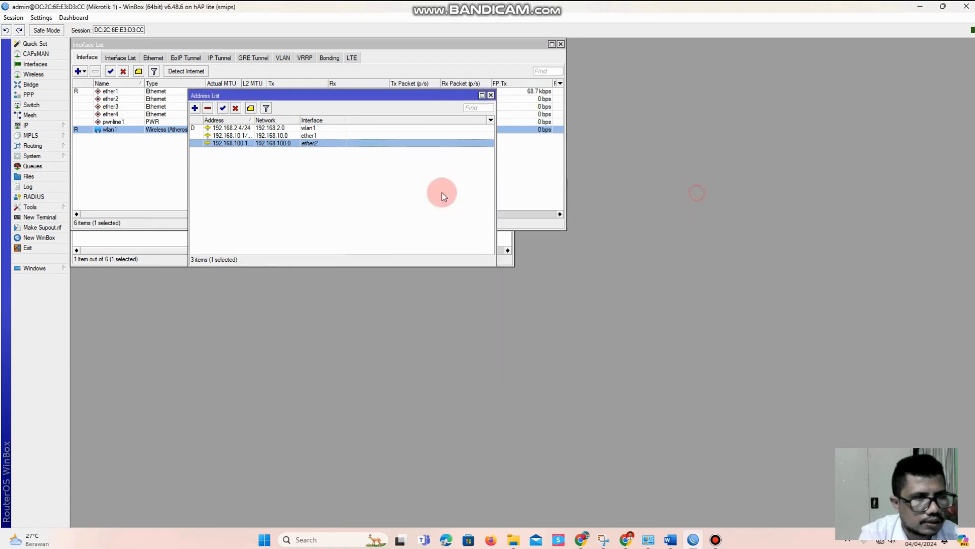
Open the DHCP server list, consult the MikrotikR1 tasks in the Word task sheet, and return to WinBox
click(25, 128)
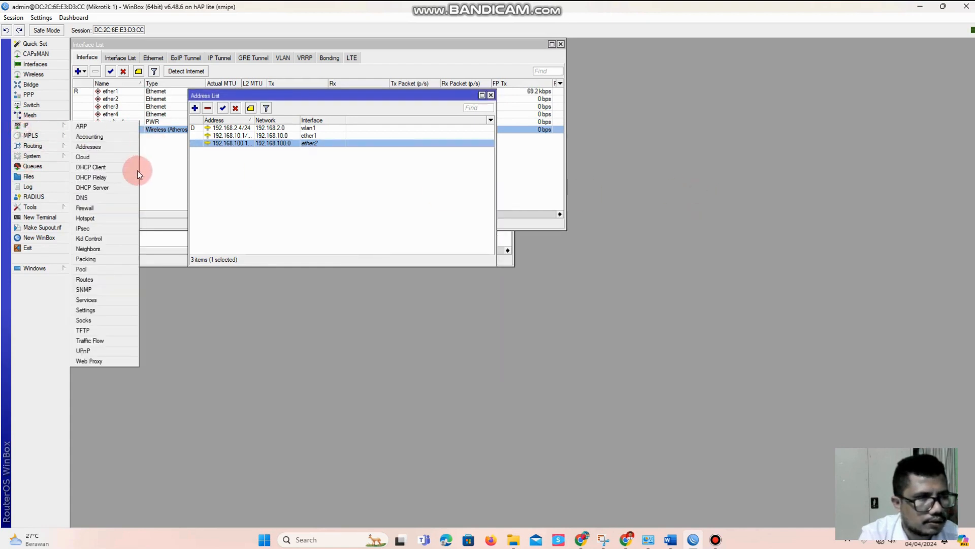
click(118, 189)
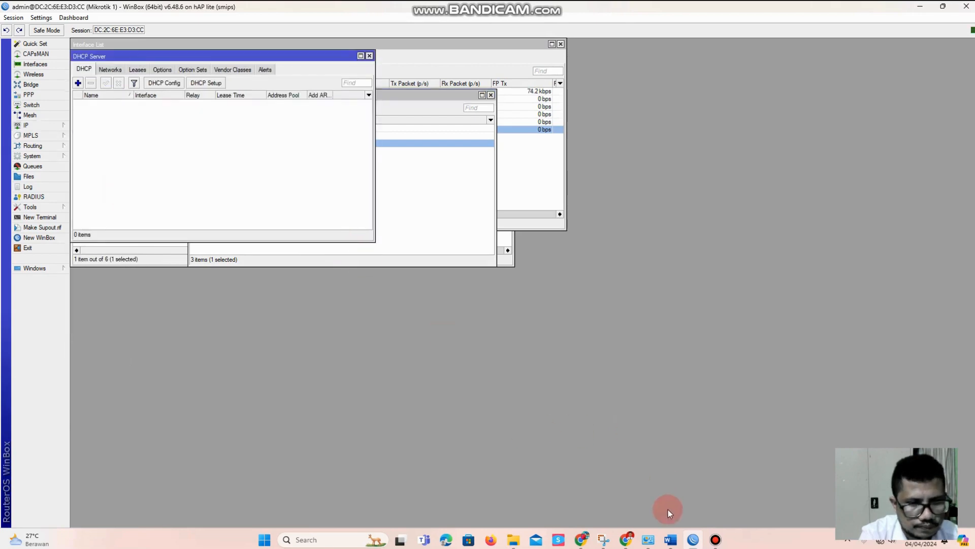
click(671, 539)
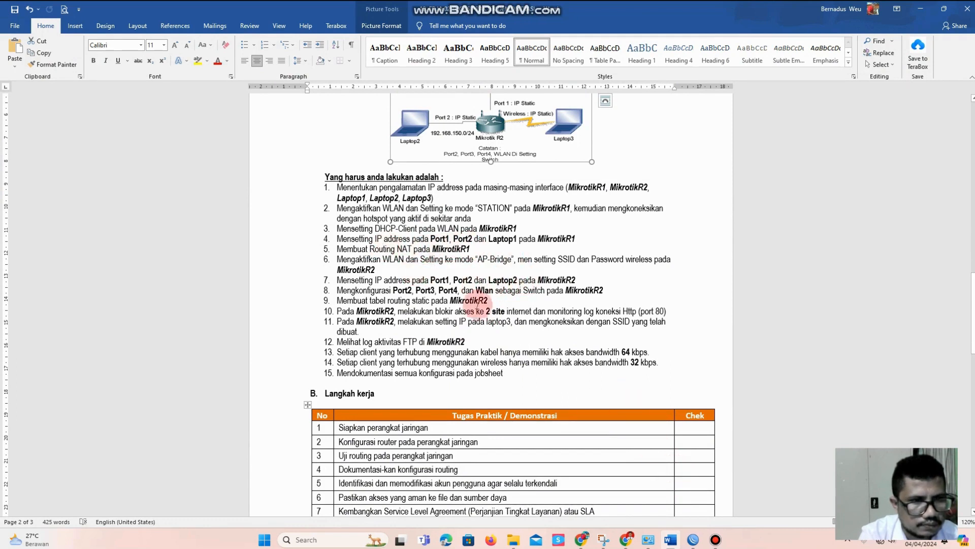
click(921, 9)
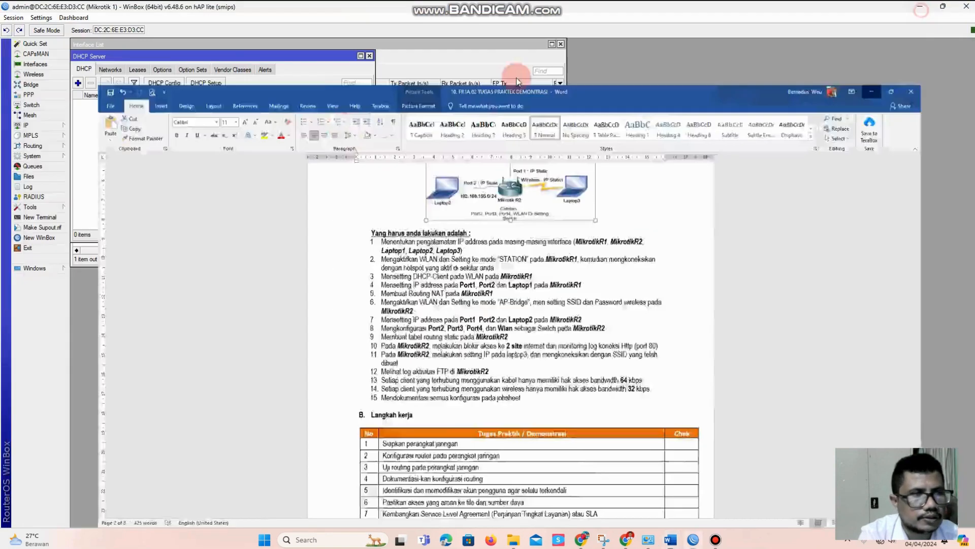
Set up a DHCP server on interface ether1, accepting the setup wizard's default settings
click(206, 84)
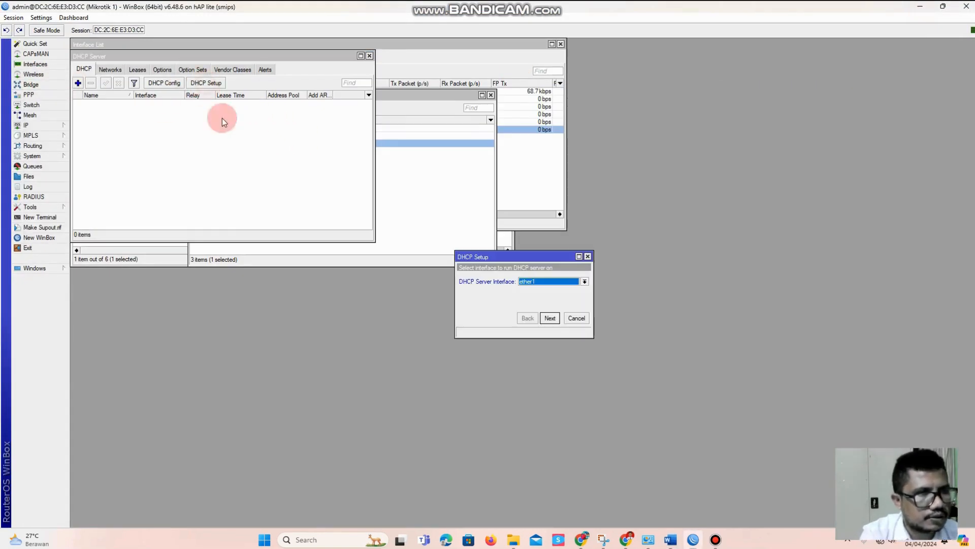
click(553, 282)
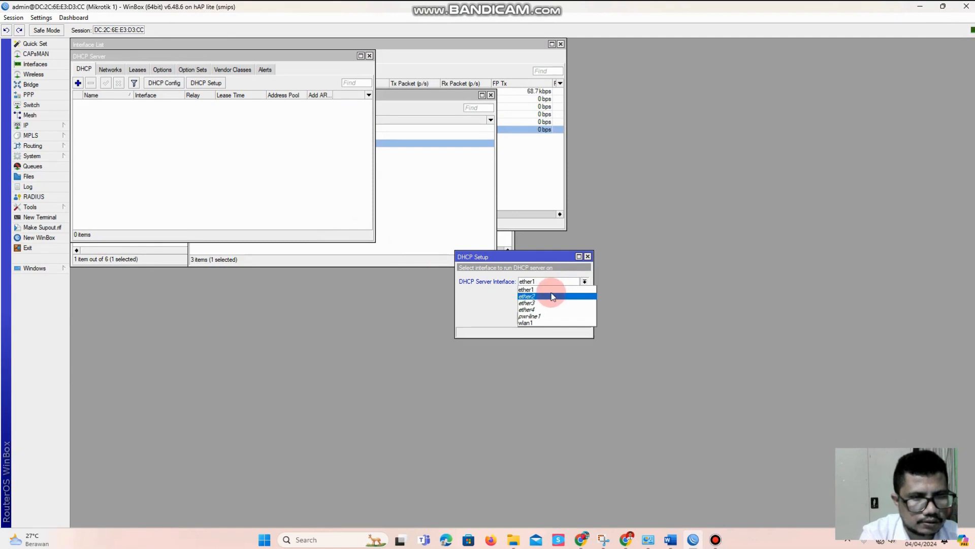
click(552, 297)
click(551, 318)
click(551, 319)
click(550, 319)
click(550, 319)
click(551, 319)
click(551, 318)
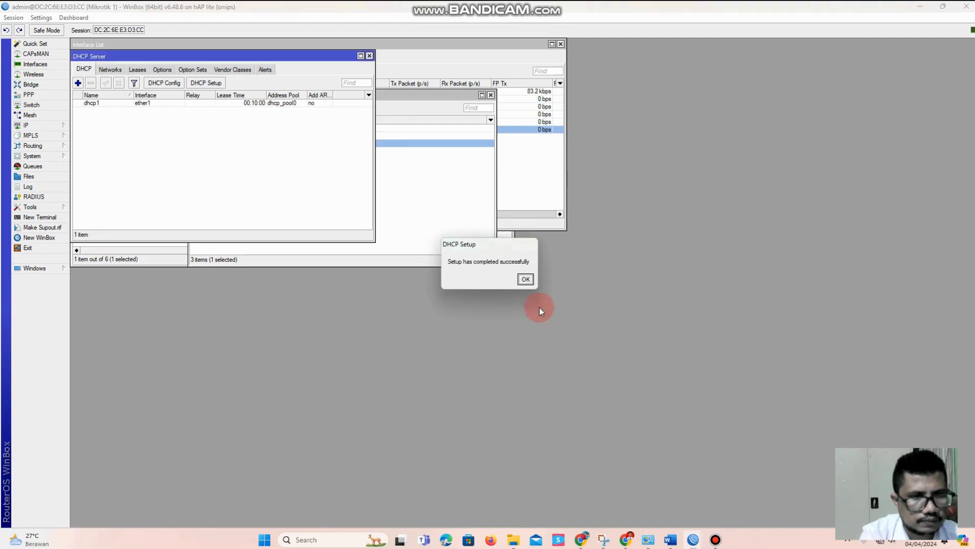
click(525, 279)
Set up a second DHCP server on interface ether2 with the wizard's default settings
click(206, 84)
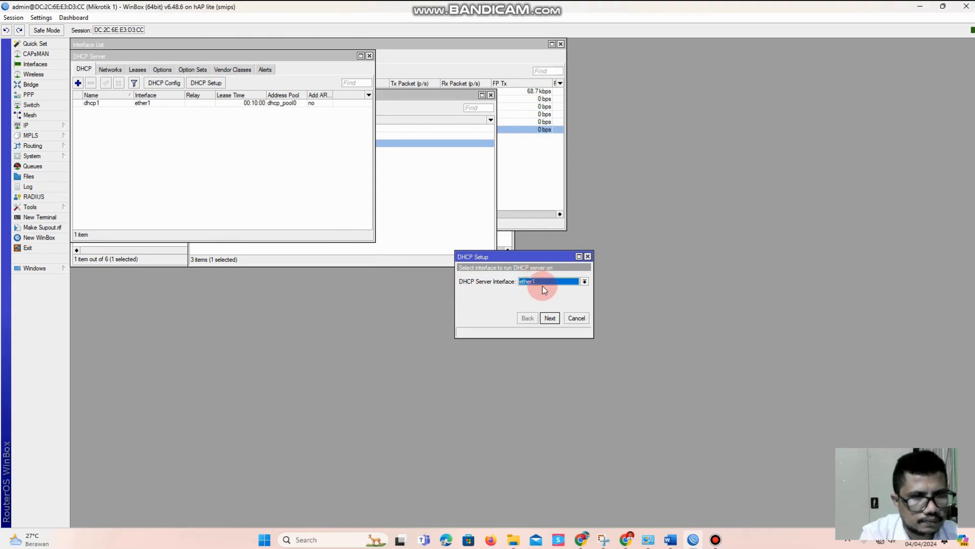
click(542, 283)
click(546, 300)
click(551, 318)
click(550, 318)
click(550, 318)
click(550, 318)
click(551, 319)
click(551, 319)
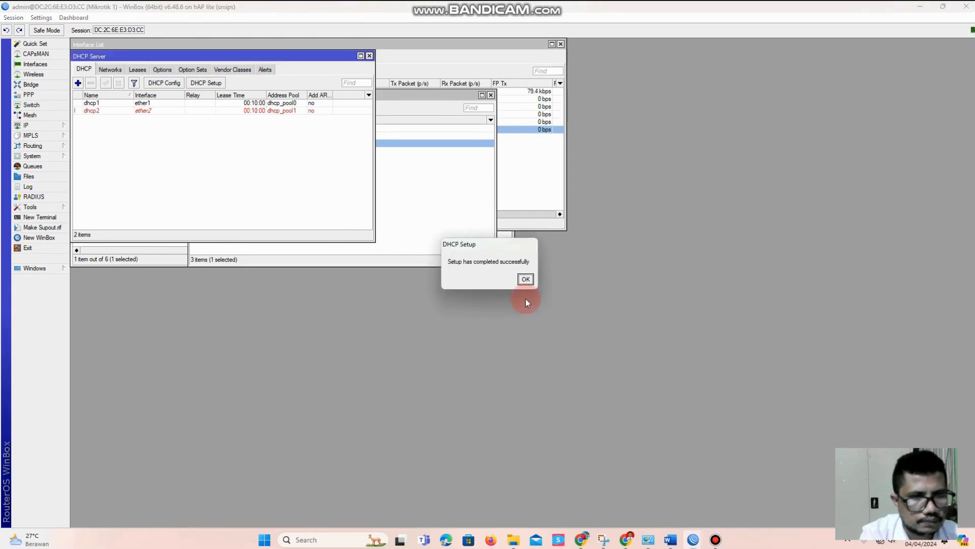
click(525, 280)
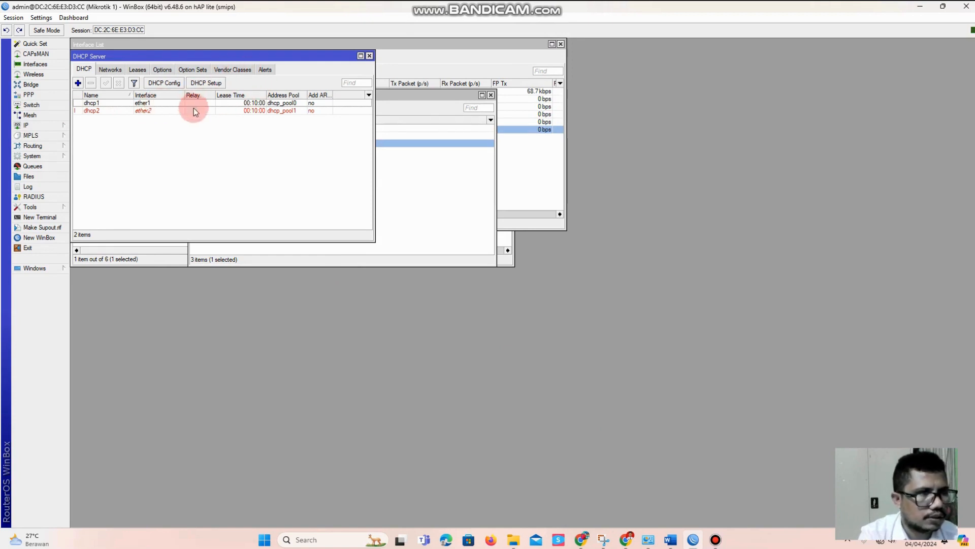
Set up a third DHCP server on interface wlan1 with the wizard's default settings
click(204, 83)
click(526, 281)
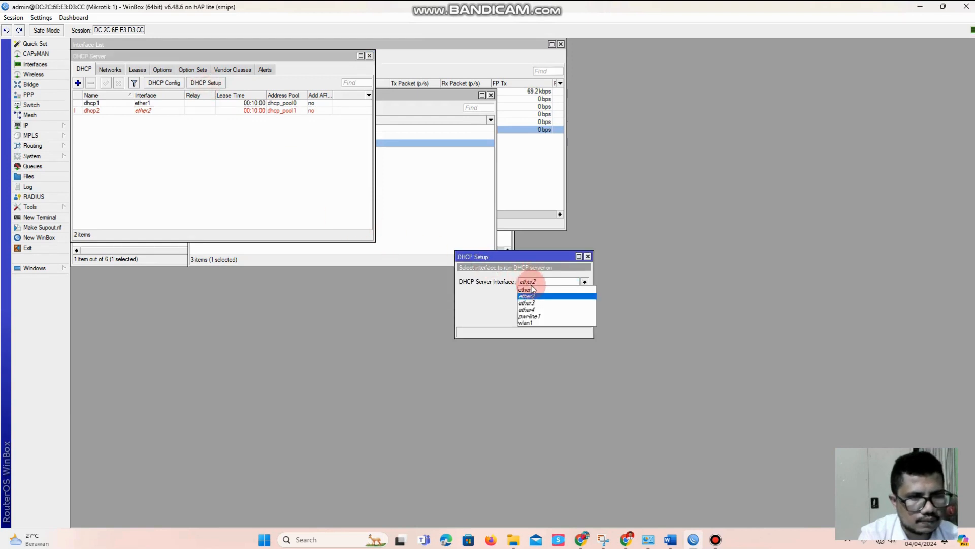
click(534, 323)
click(550, 318)
click(550, 318)
click(550, 318)
click(550, 318)
click(550, 318)
click(550, 318)
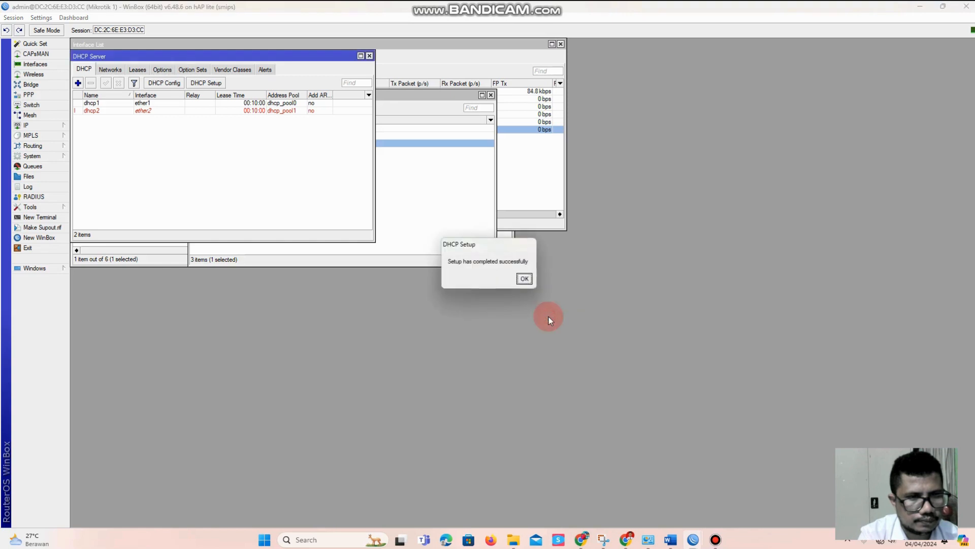
click(524, 280)
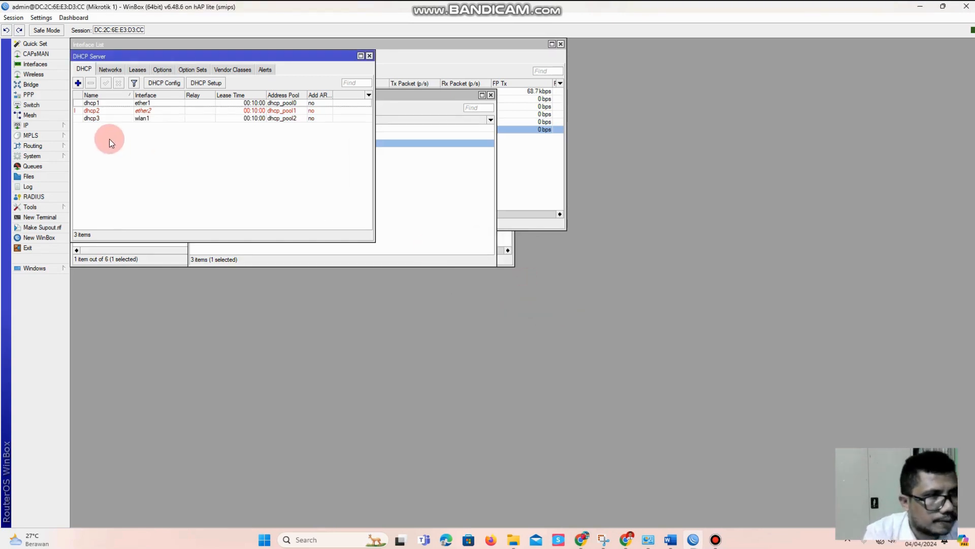
Add a firewall NAT rule in the srcnat chain with the action masquerade, save it and close the firewall window
click(56, 126)
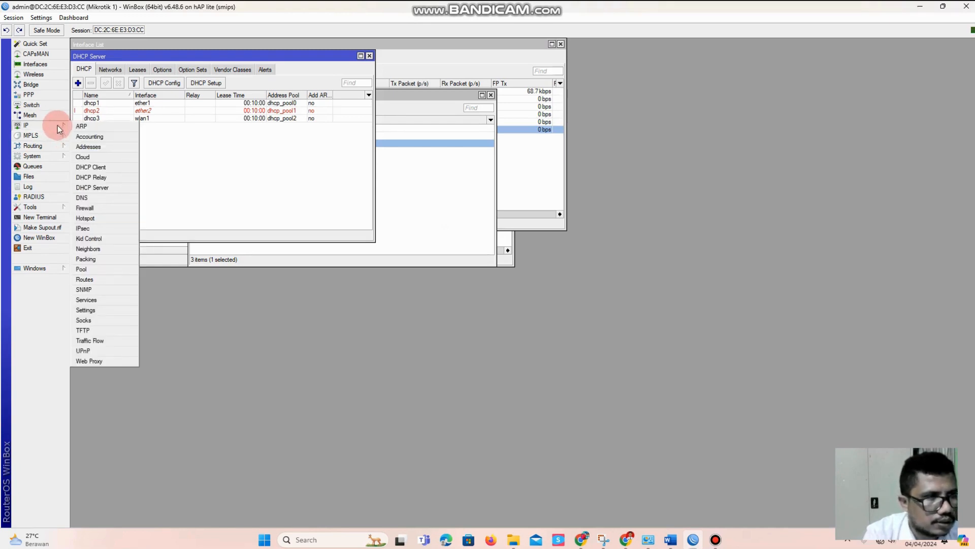
click(109, 210)
click(336, 206)
click(299, 219)
click(525, 180)
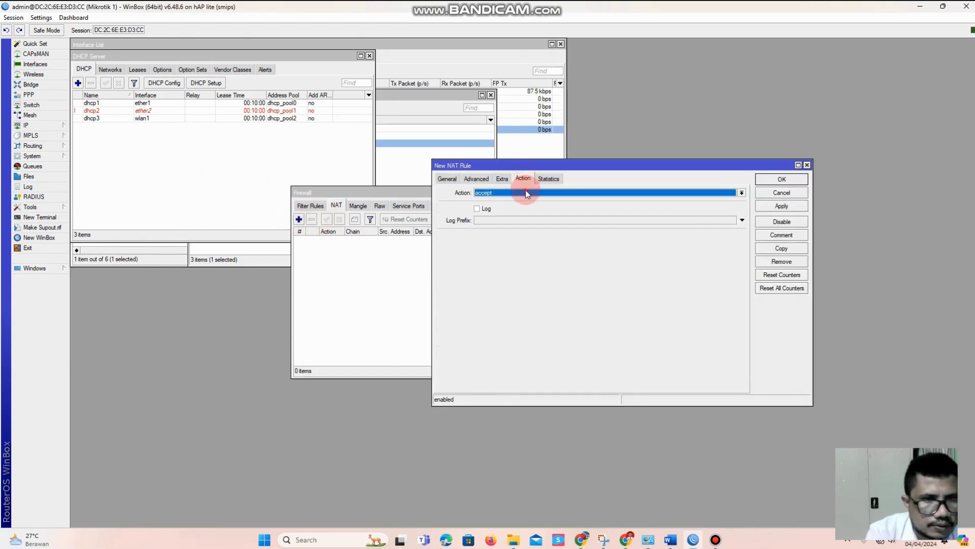
click(526, 192)
click(527, 236)
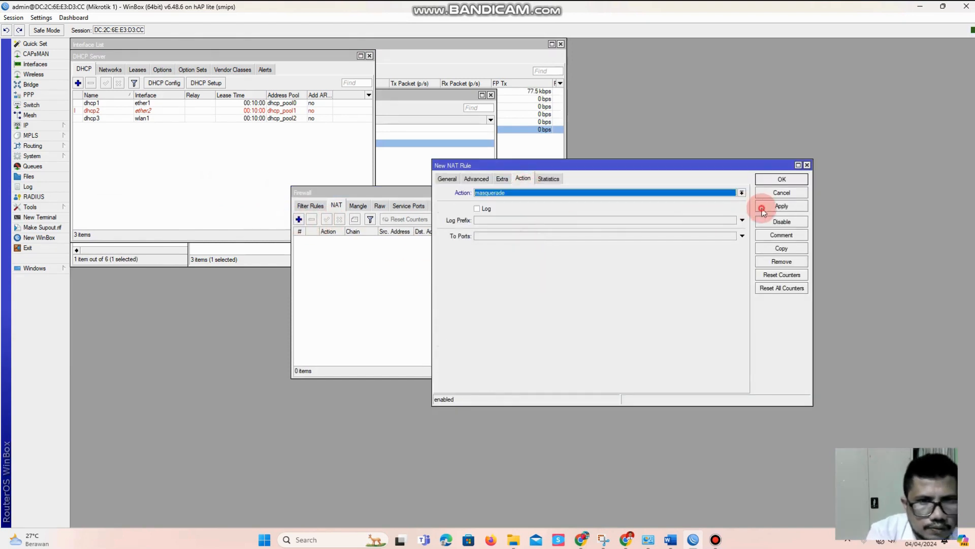
click(781, 206)
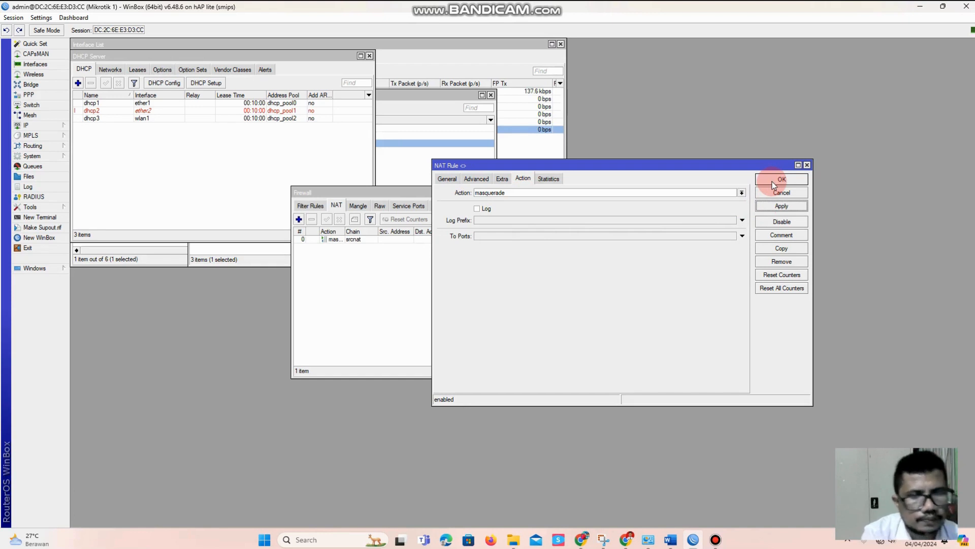
click(773, 184)
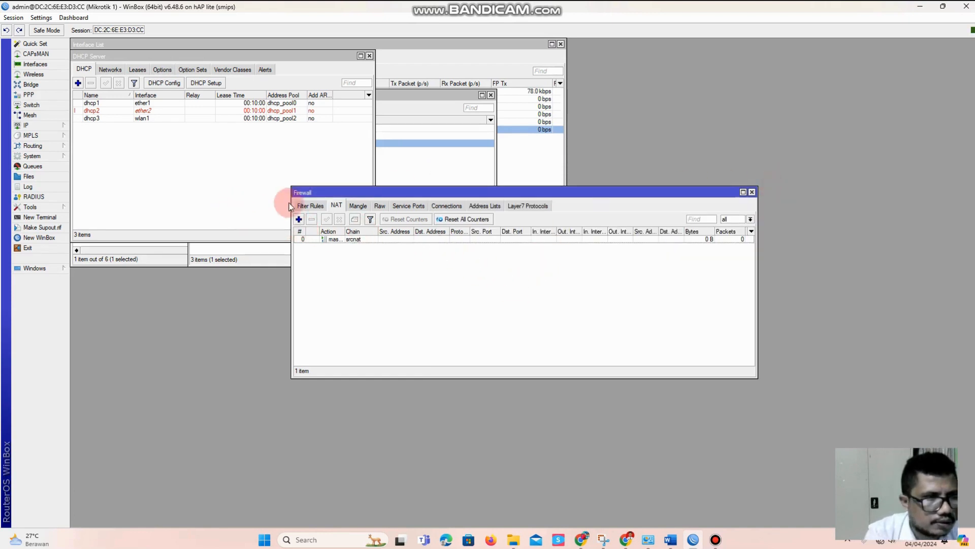
click(752, 192)
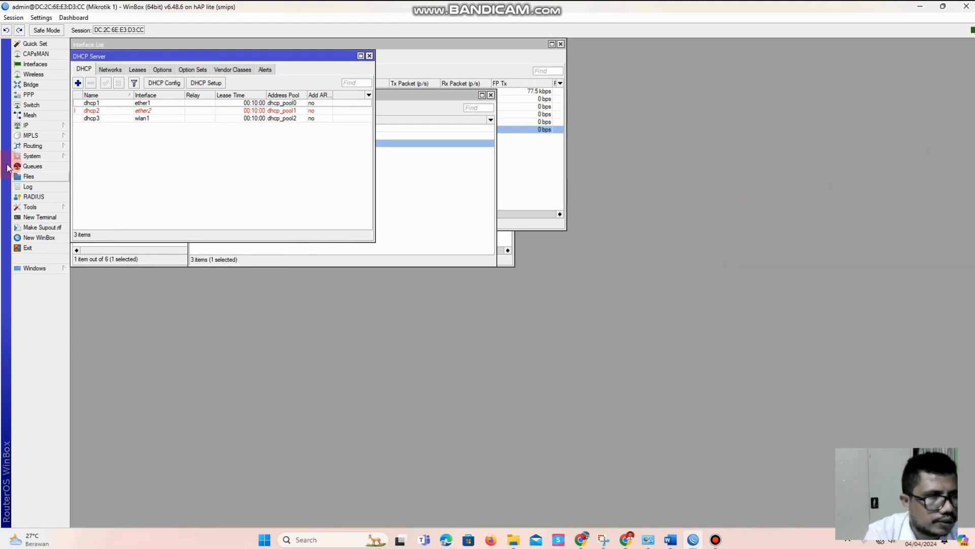
click(31, 156)
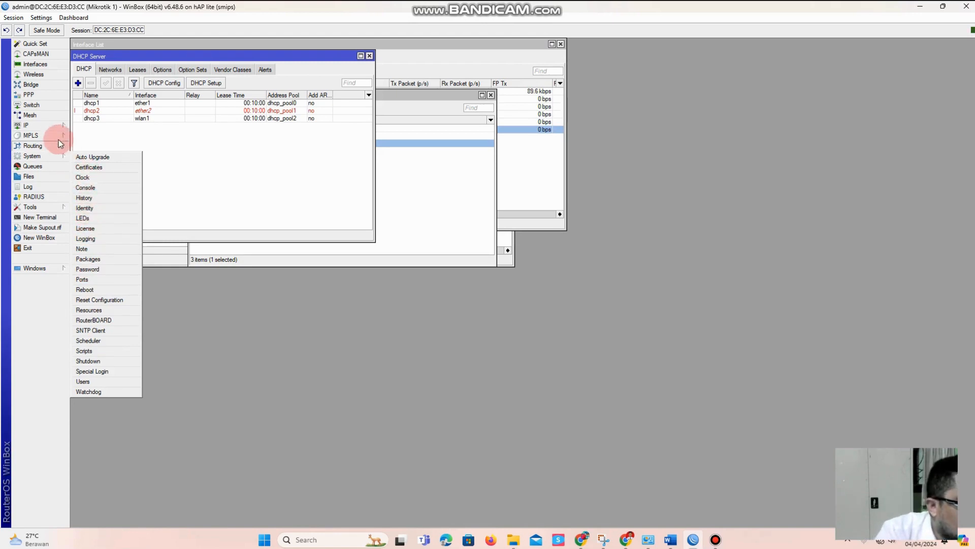
click(41, 125)
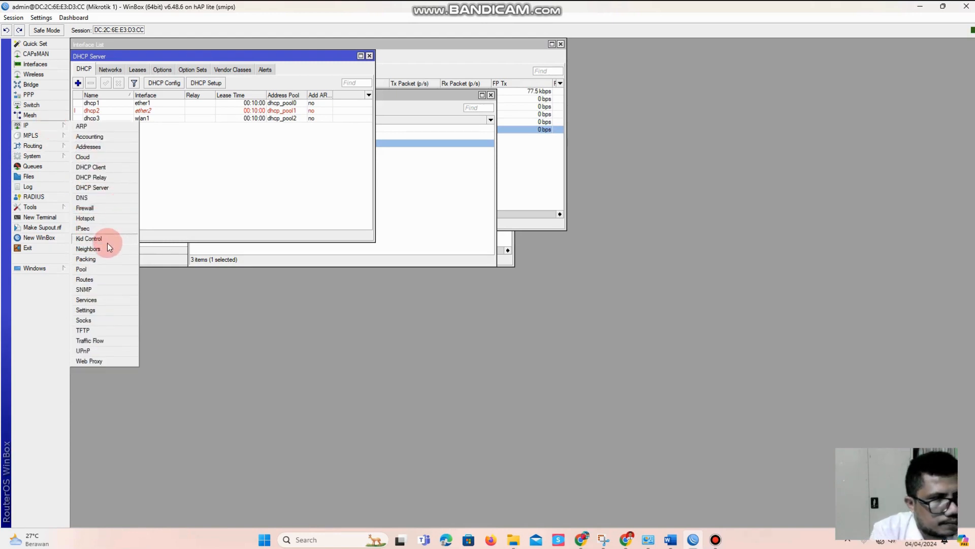
click(104, 208)
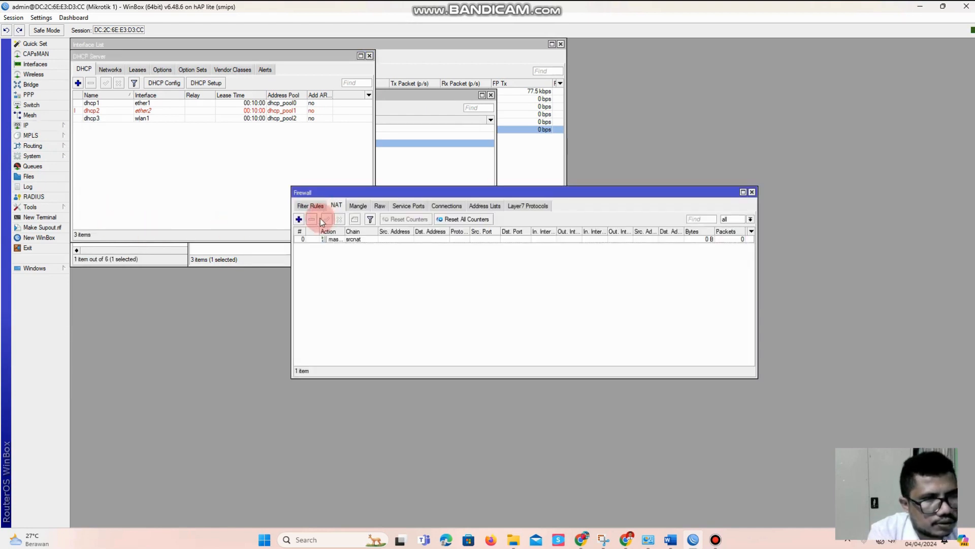
click(299, 219)
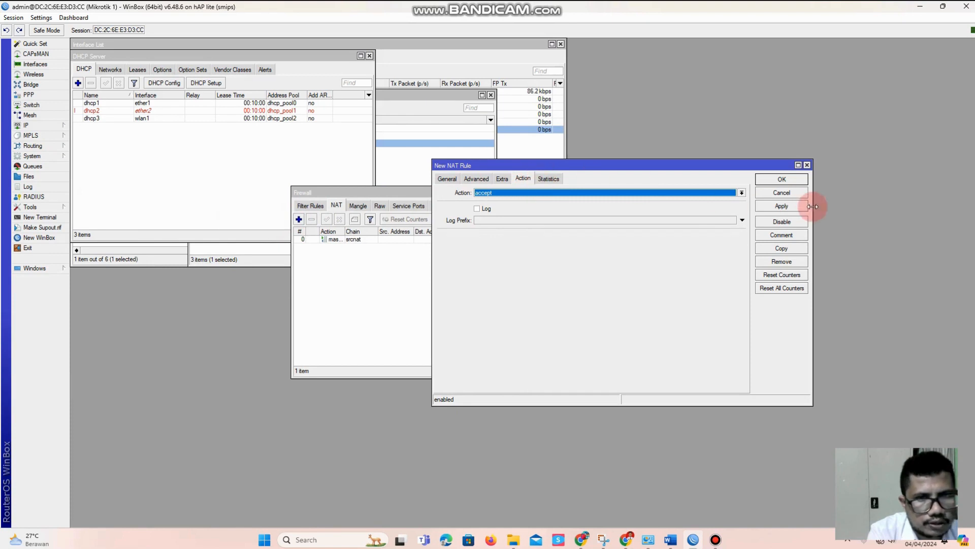
click(782, 193)
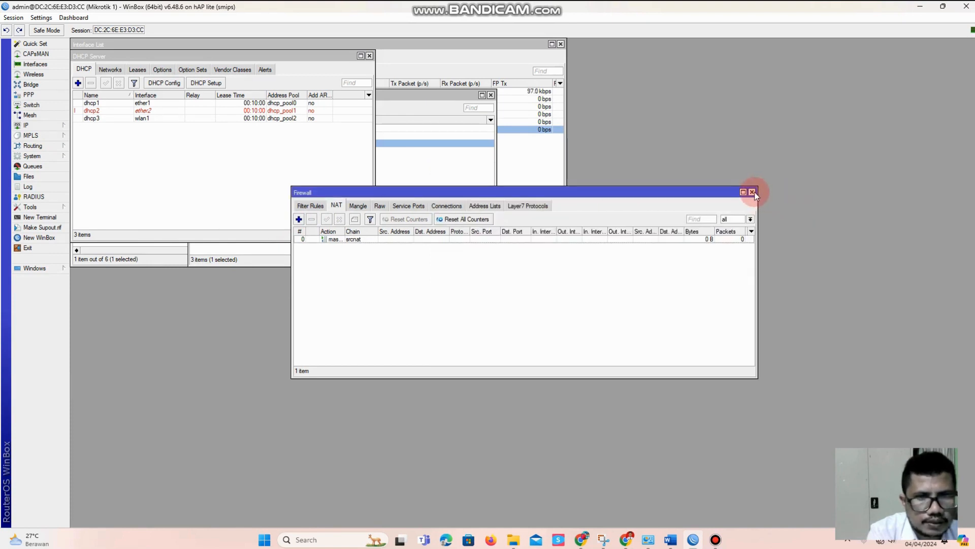
click(752, 192)
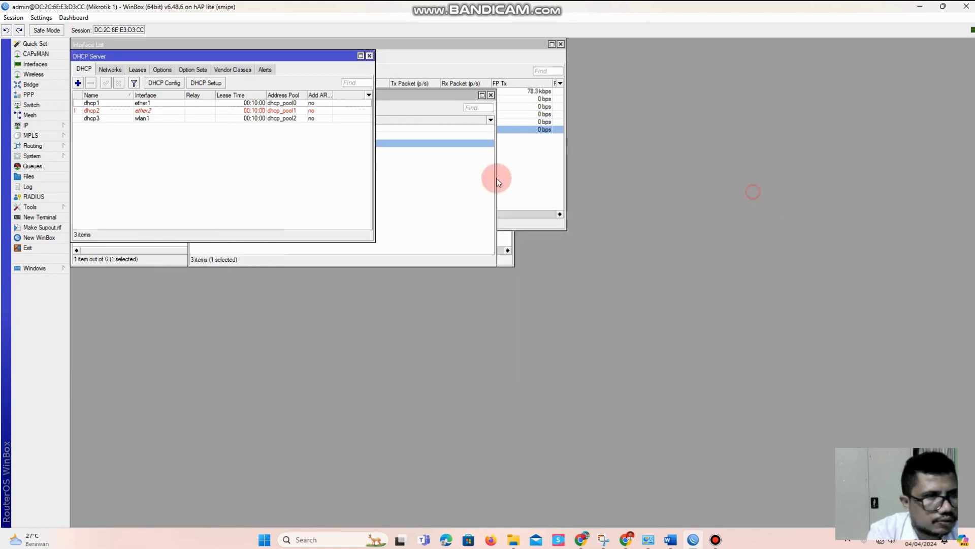
Set the DNS server to 192.168.2.1, allow remote requests and save the DNS settings
click(45, 125)
click(114, 200)
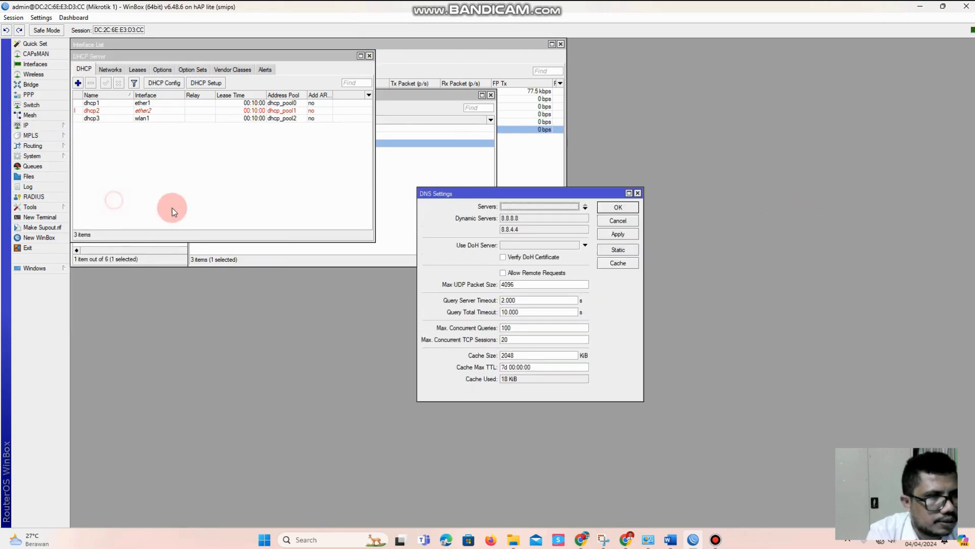
click(512, 207)
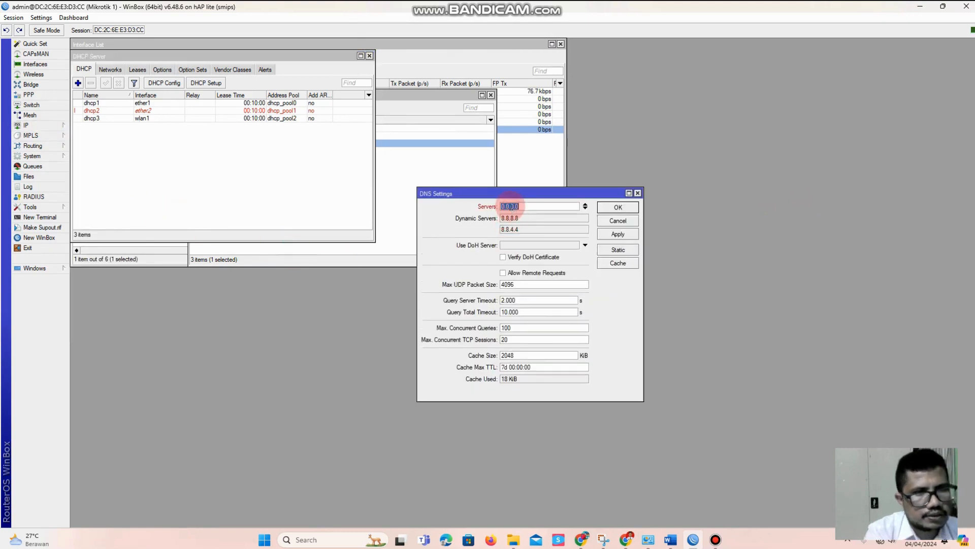
text(192.168.2.1)
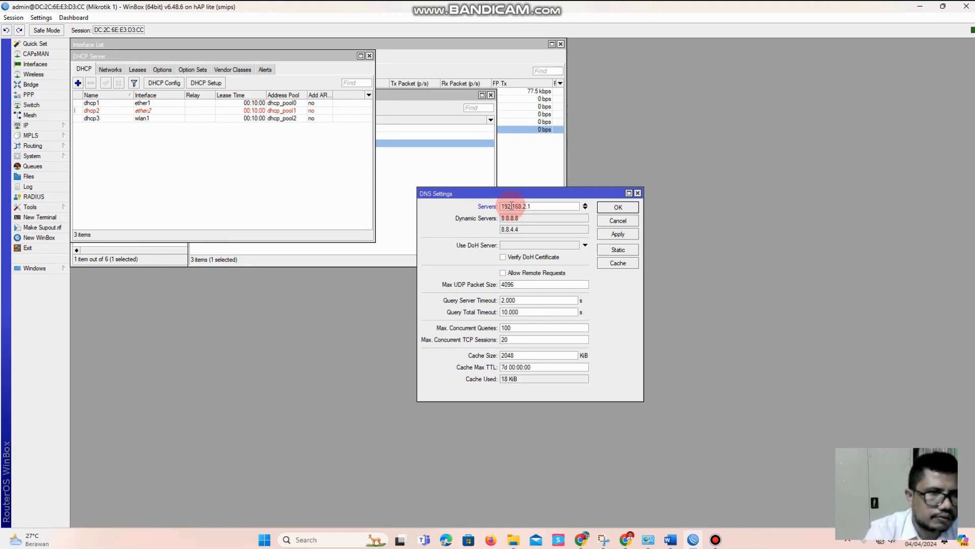
click(531, 273)
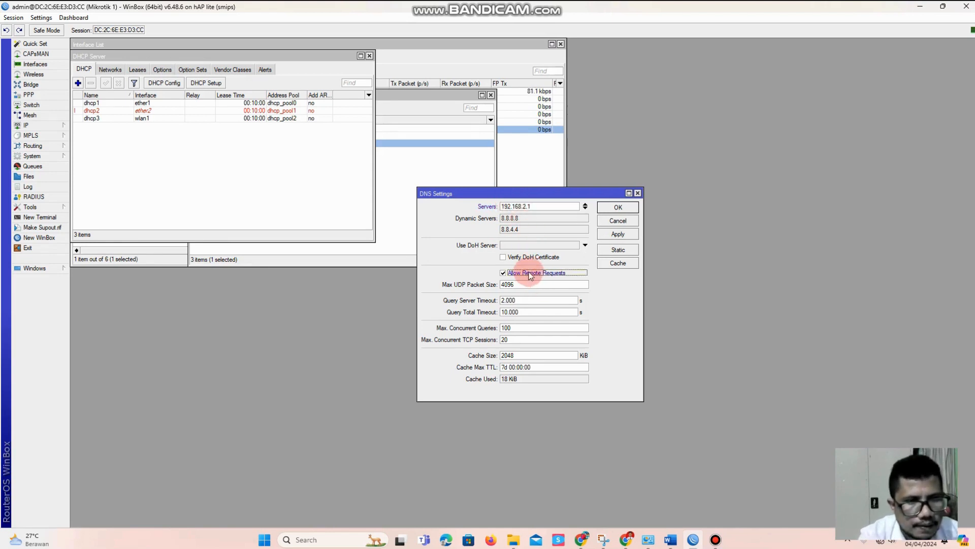
click(620, 235)
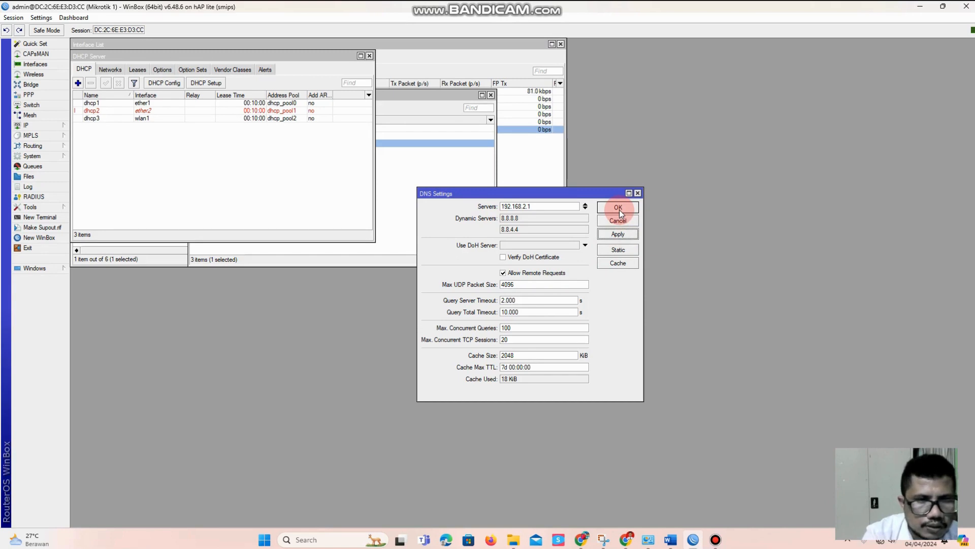
click(619, 209)
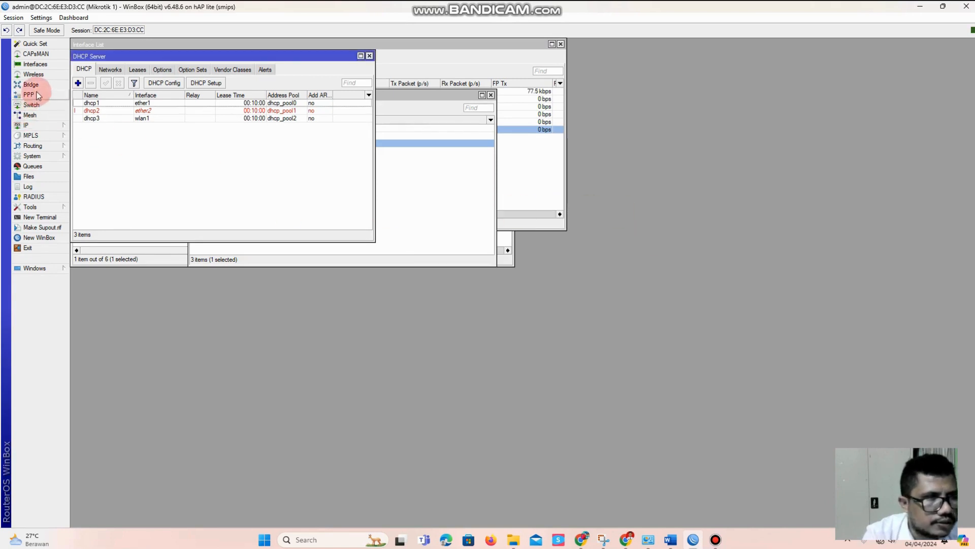
Check the DHCP client lease on wlan1, close its window and review the router's interface list
click(46, 125)
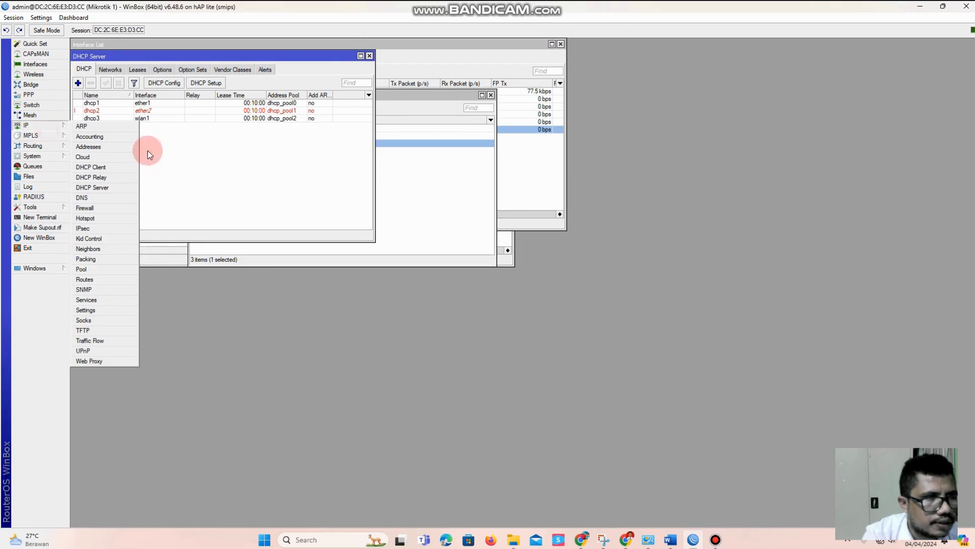
click(111, 166)
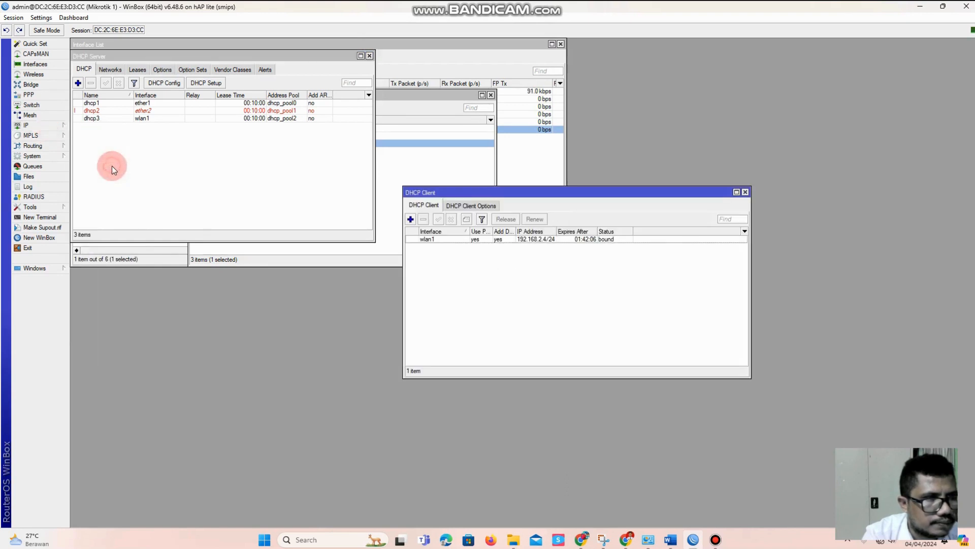
click(553, 241)
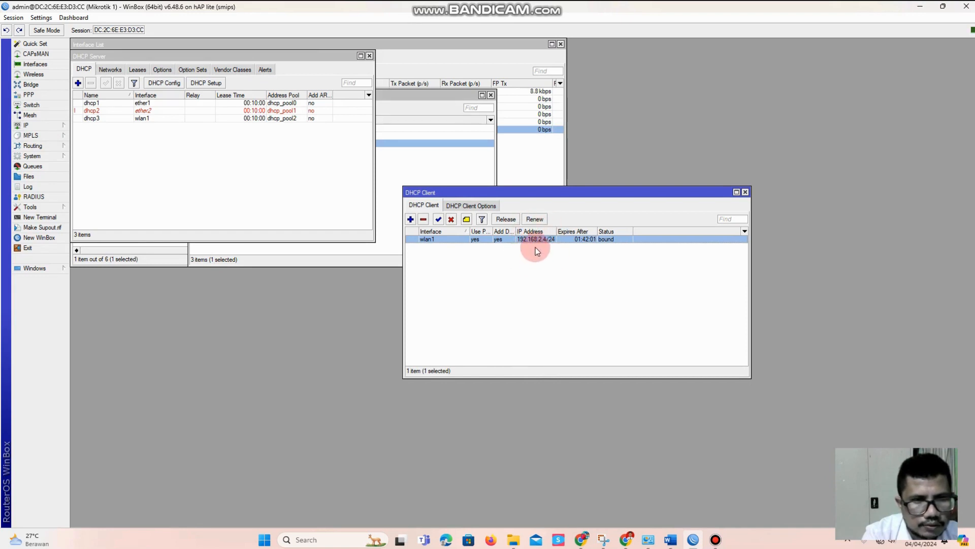
click(745, 192)
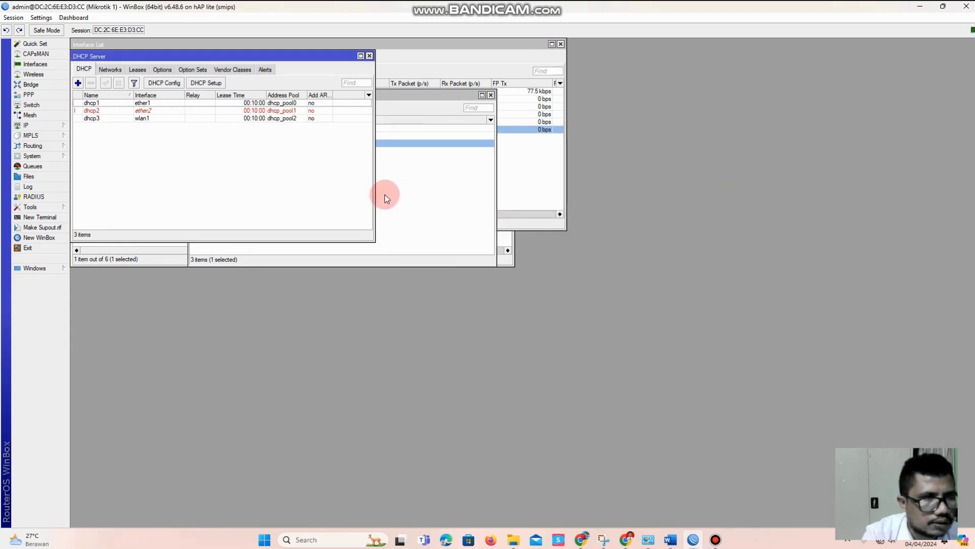
click(37, 75)
click(38, 64)
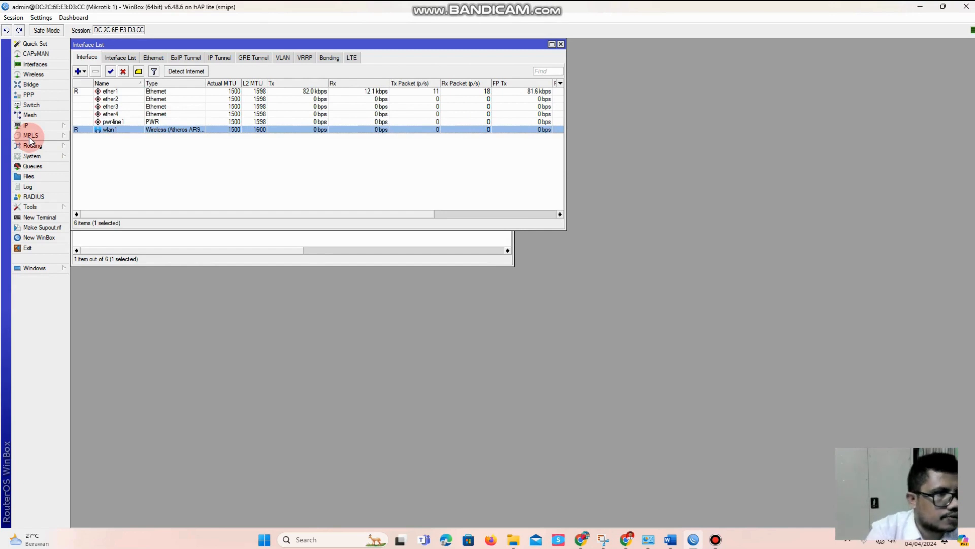
Switch to Windows Network and Sharing Center, open the adapter settings, then disable and re-enable the Ethernet adapter
click(648, 539)
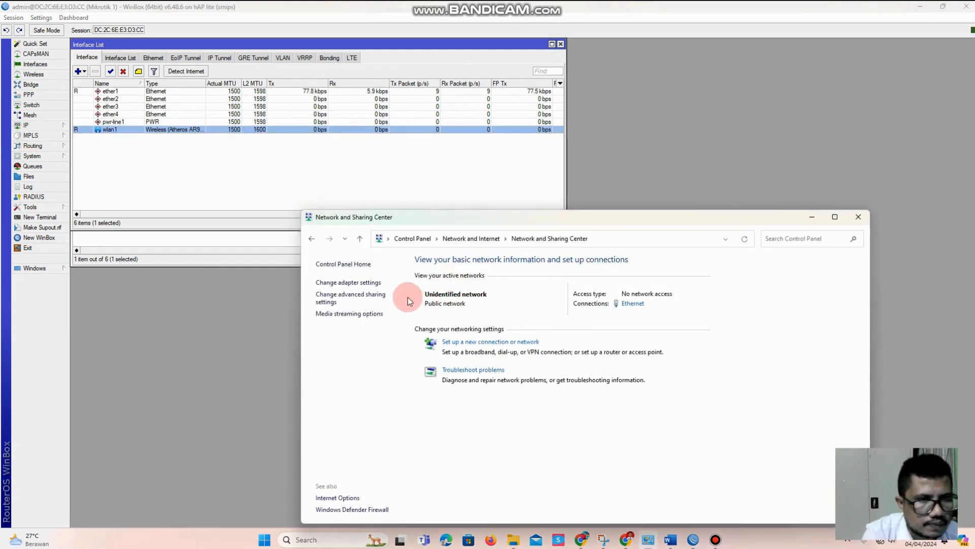
click(370, 282)
right_click(371, 84)
click(387, 94)
click(385, 153)
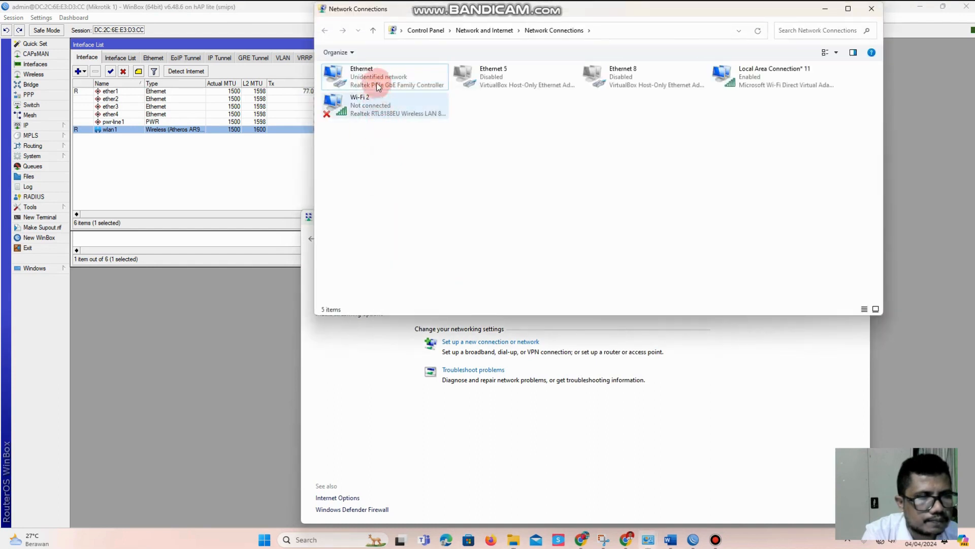
click(376, 76)
double_click(376, 78)
click(422, 146)
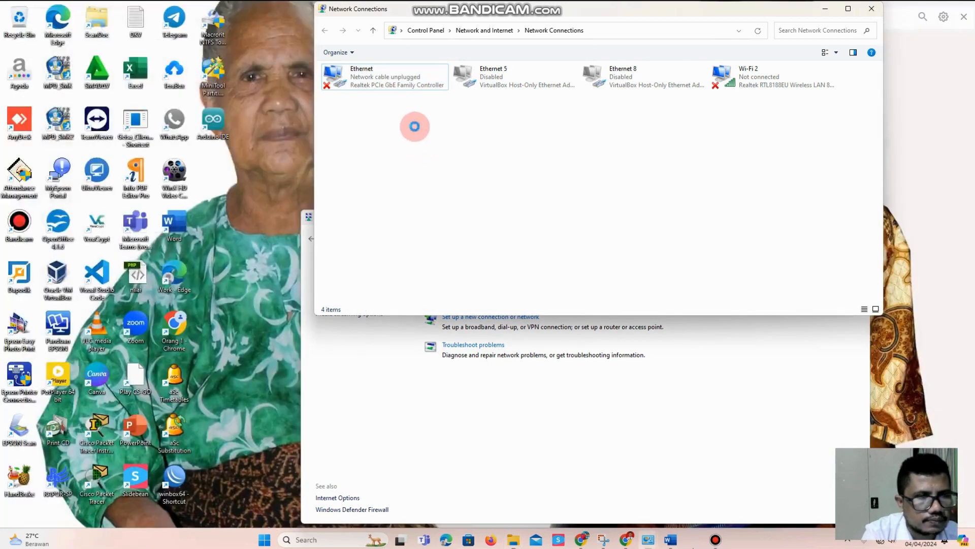
Check the WinBox neighbour list for the first router alongside the Ethernet adapter's connection status
click(333, 78)
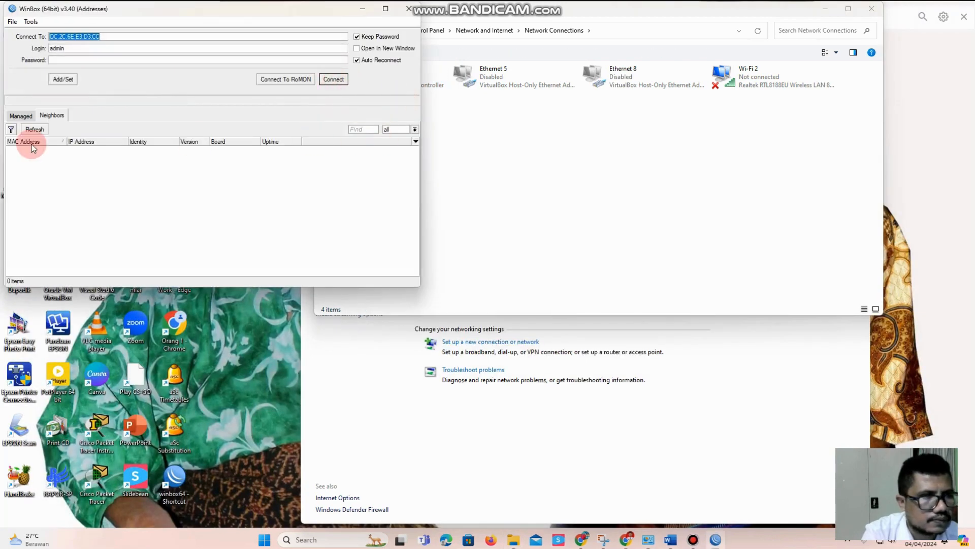
click(440, 174)
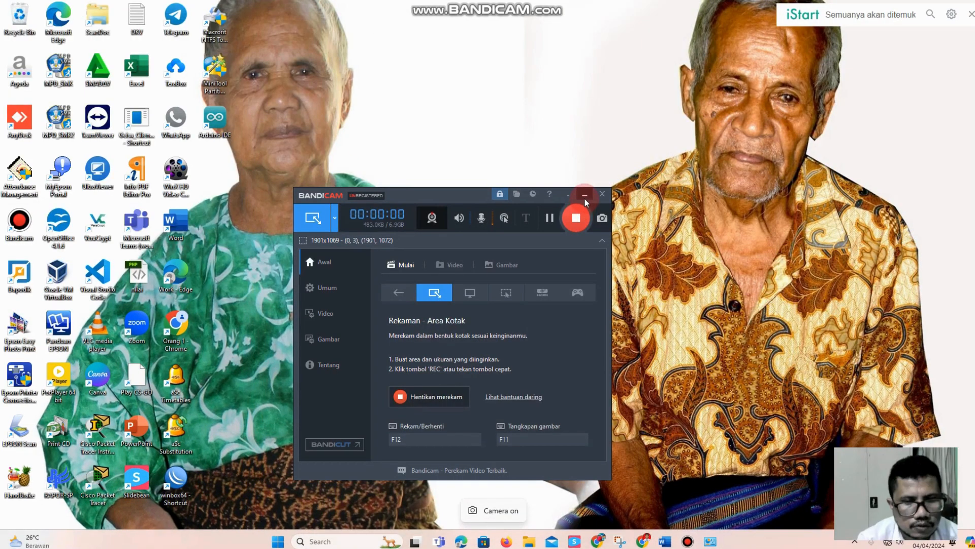
click(586, 193)
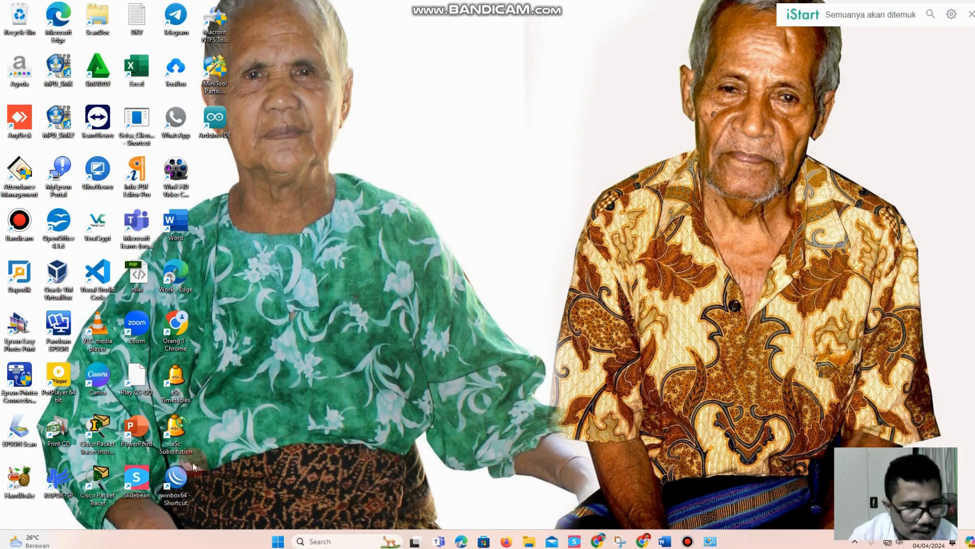
Launch WinBox from the desktop and connect to the neighbouring router whose identity is RouterOS
double_click(176, 478)
click(123, 199)
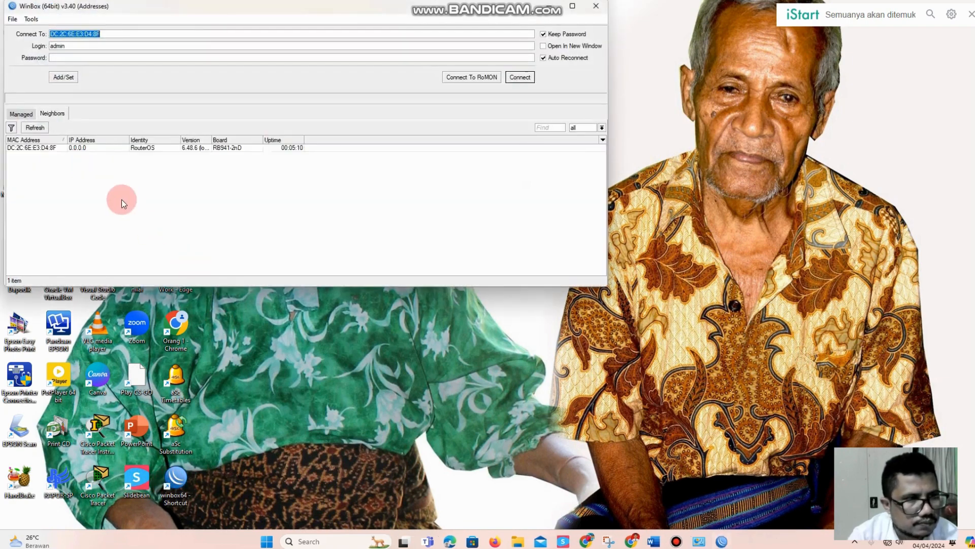
click(32, 148)
click(515, 78)
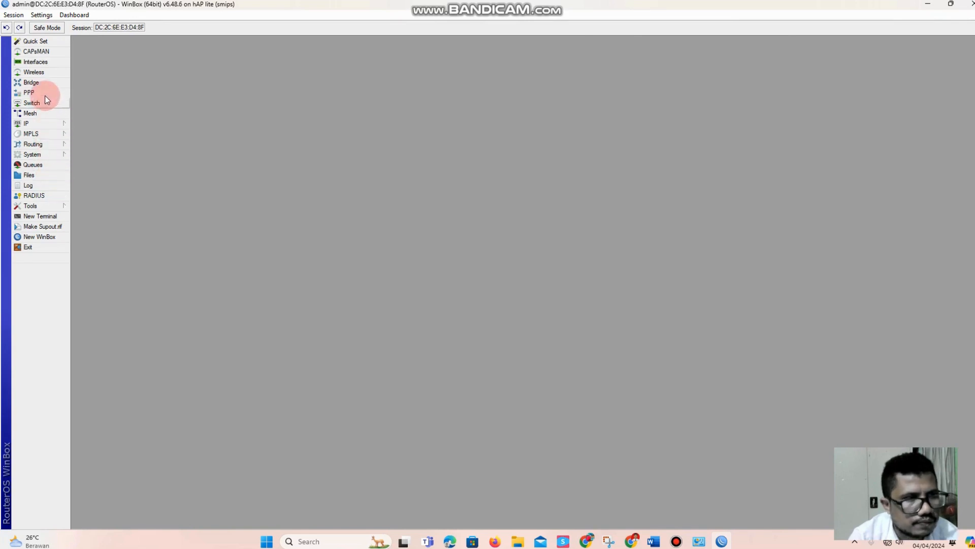
Set the router's system identity to Mikrotik2, save it and close the WinBox session
click(43, 124)
click(42, 156)
click(85, 207)
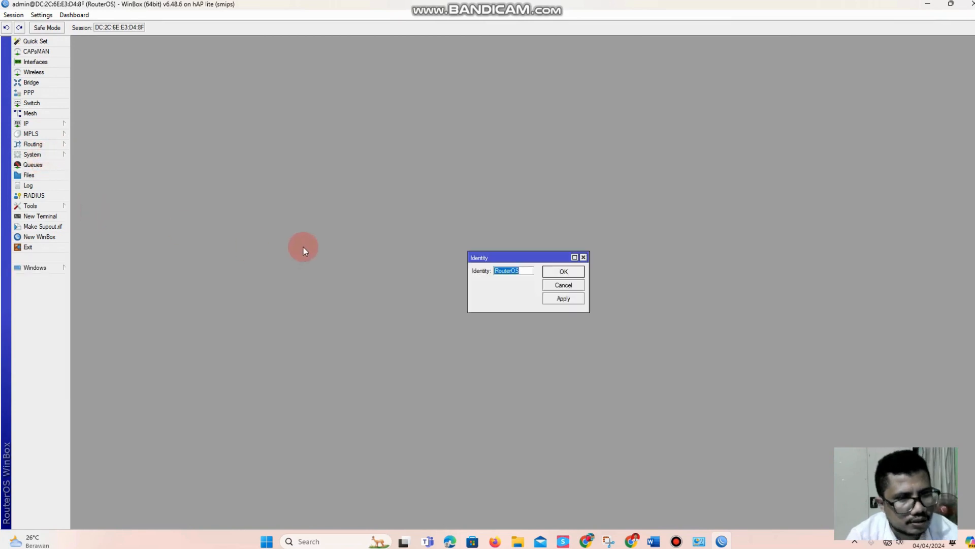
text(Mikrotik2)
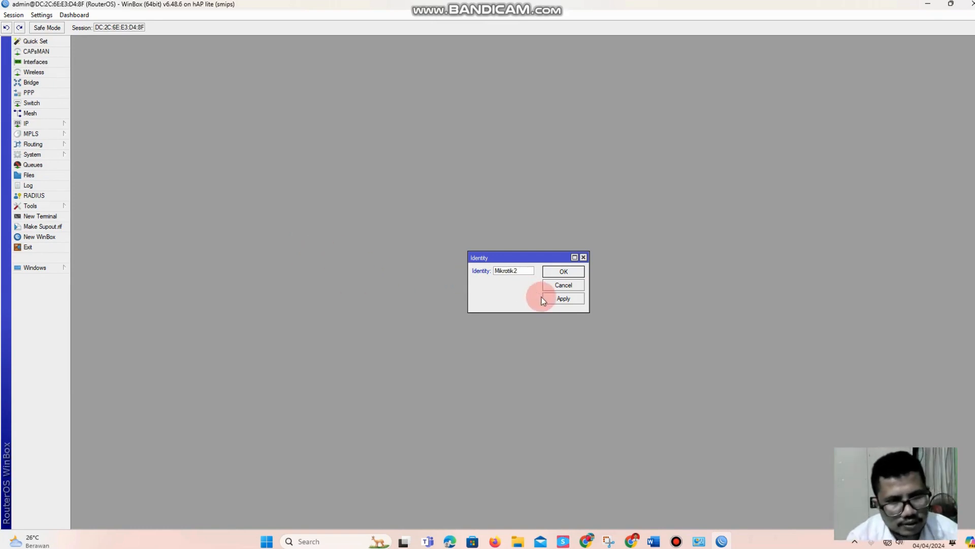
click(557, 277)
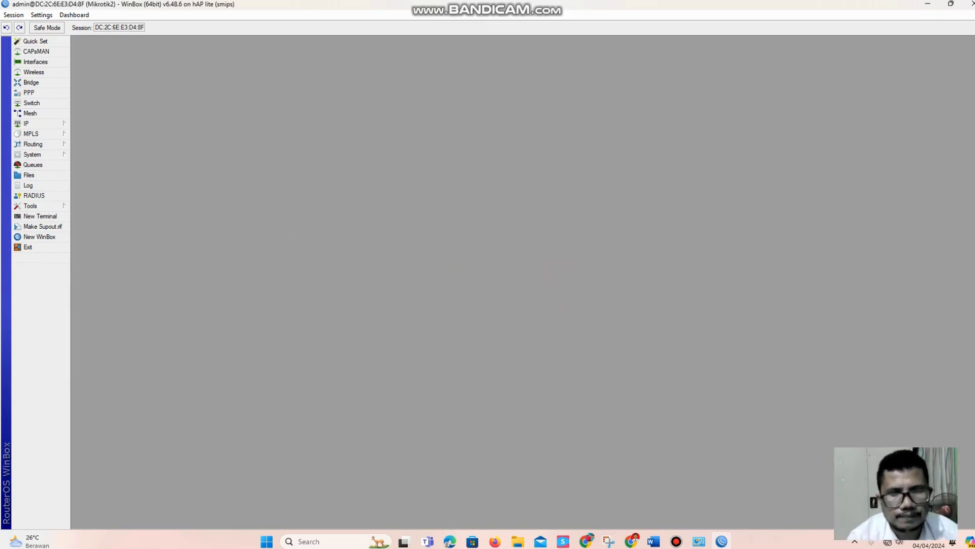
click(969, 4)
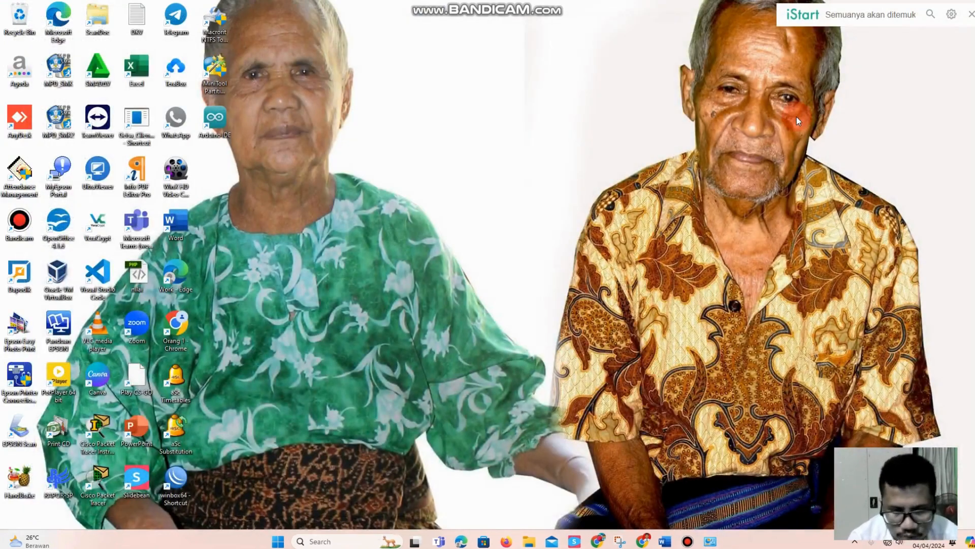
Switch to the Word task sheet and review the network topology diagram and the list of required tasks
click(668, 538)
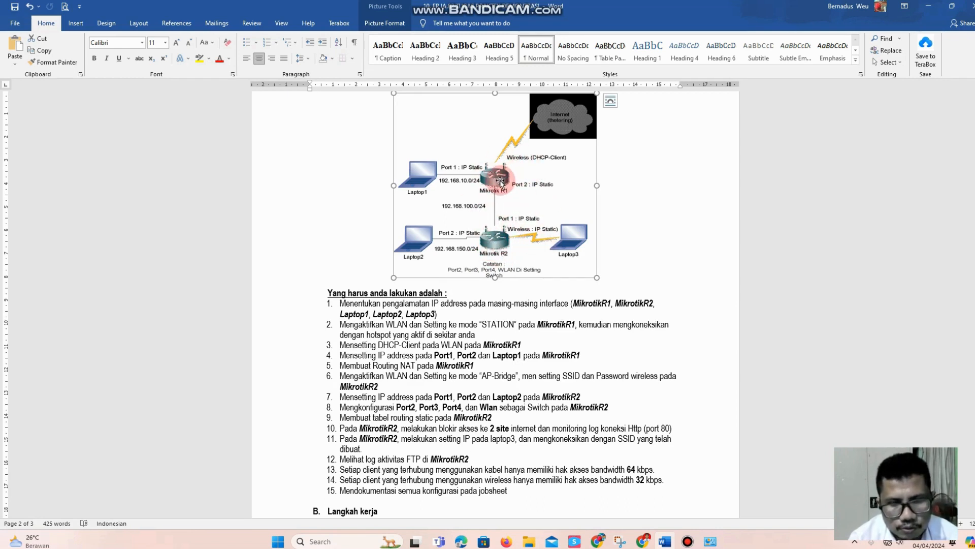
scroll(494, 225, down, 2)
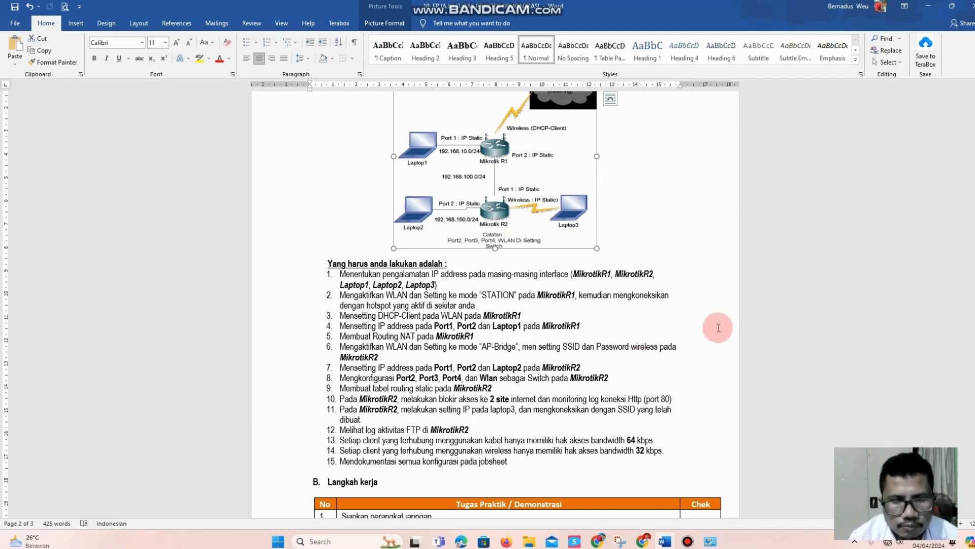
click(934, 10)
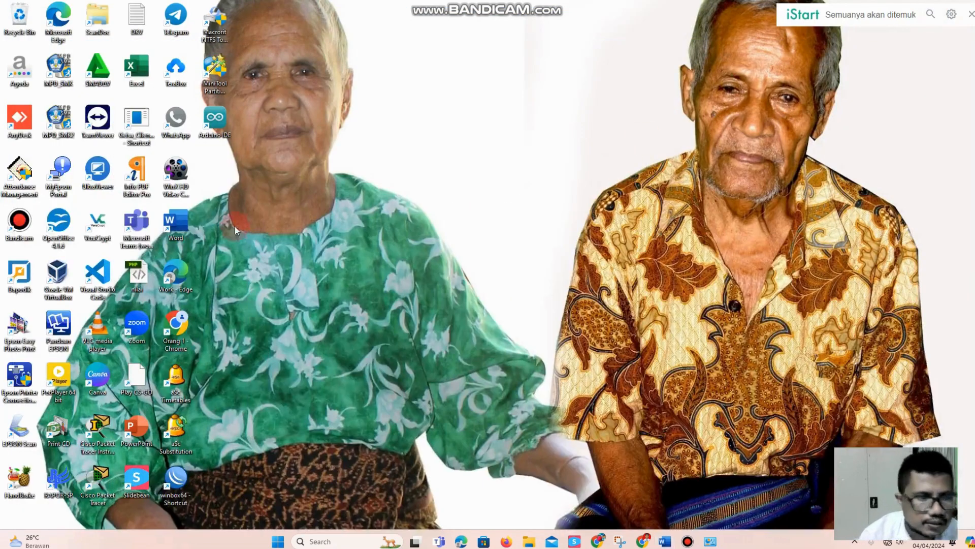
Relaunch WinBox and connect to the neighbouring router Mikrotik2
double_click(176, 480)
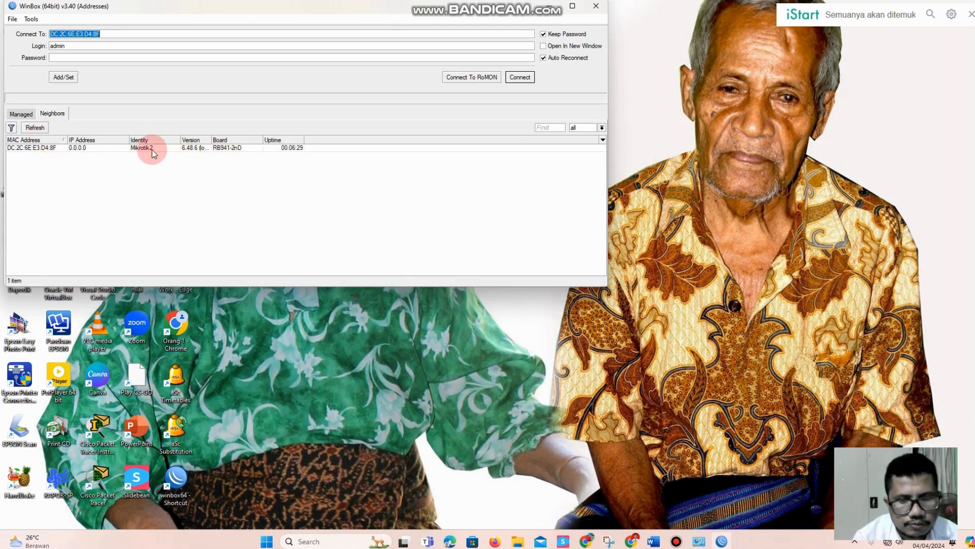
click(41, 147)
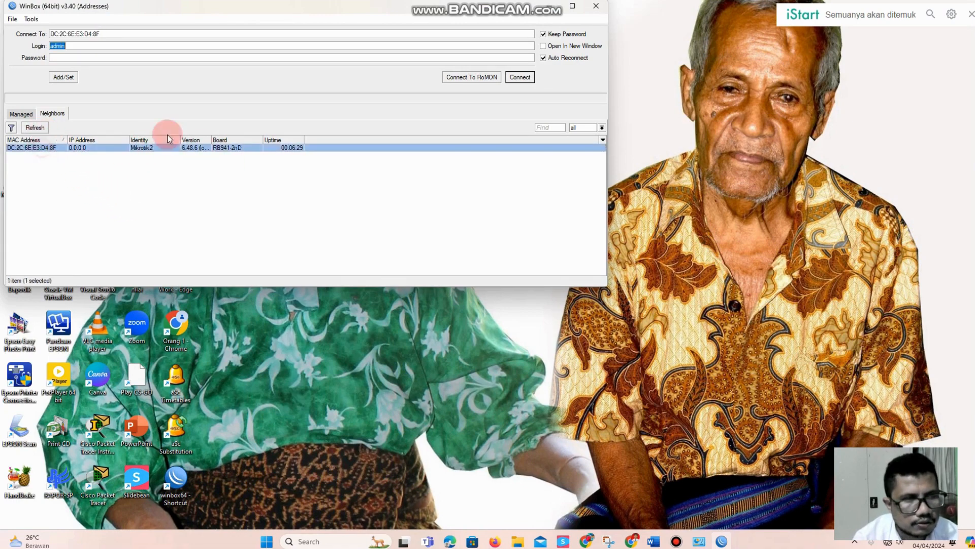
click(520, 78)
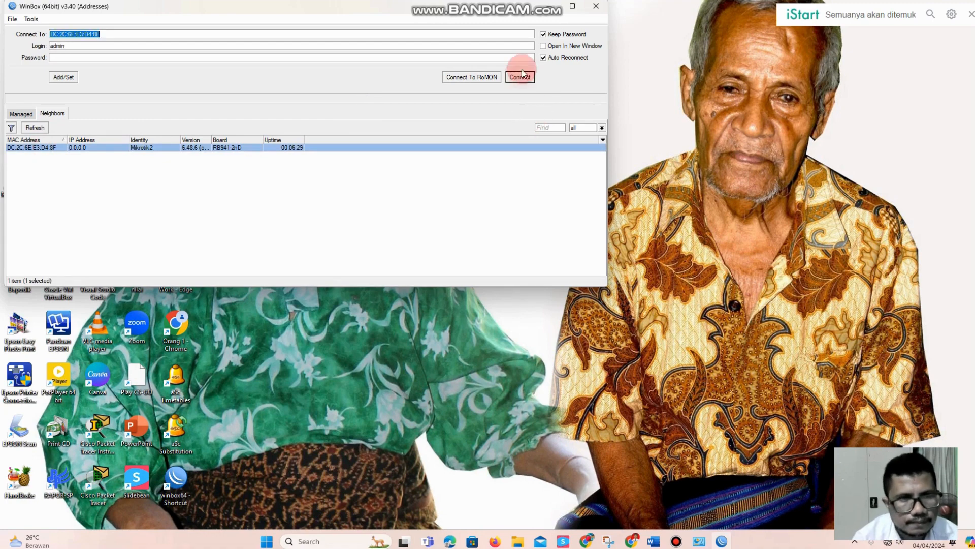
click(27, 148)
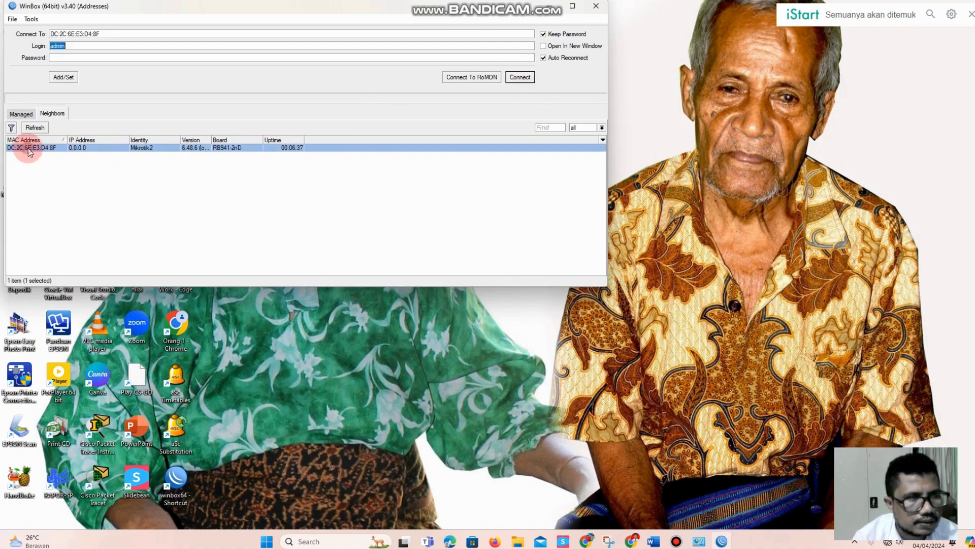
click(520, 77)
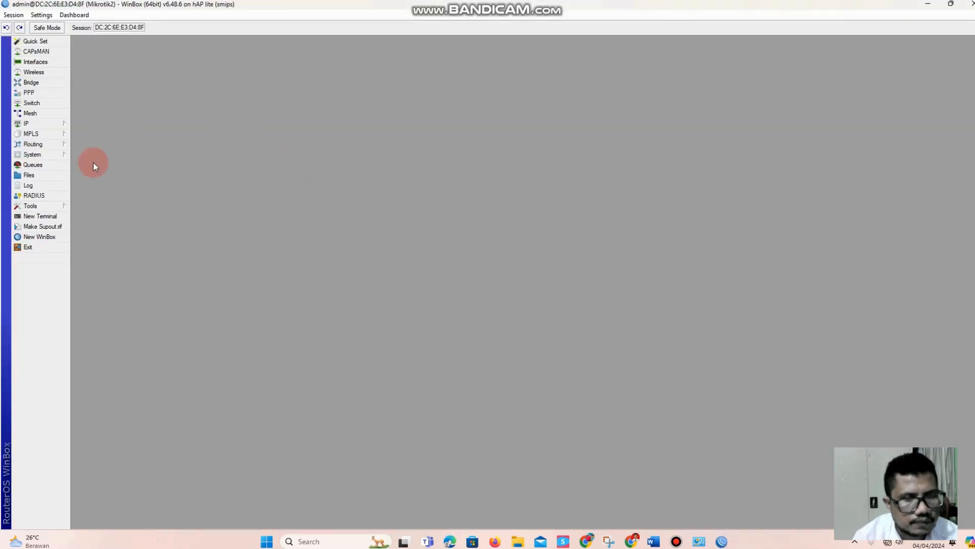
click(45, 62)
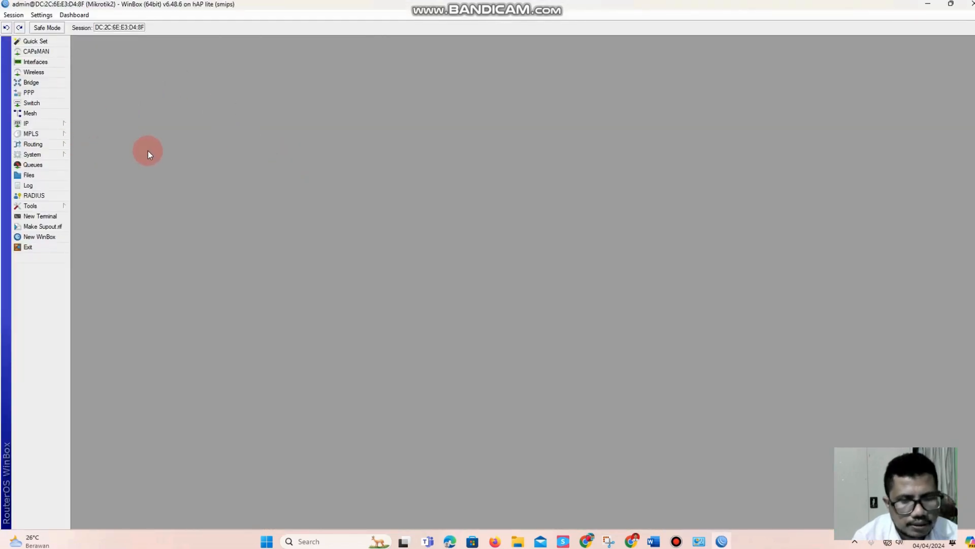
Add a DHCP client on interface ether1 with the default peer DNS, peer NTP and default route options, and save it
click(49, 122)
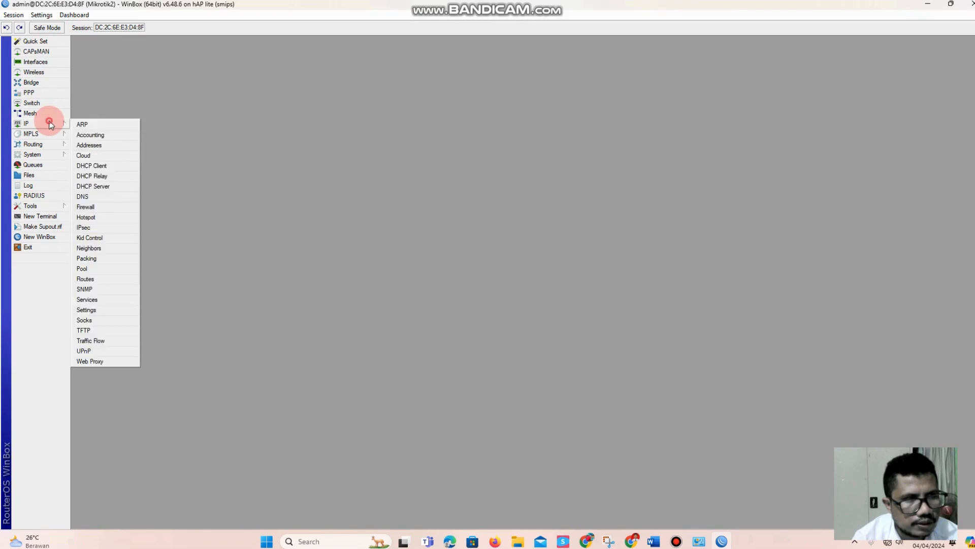
click(98, 169)
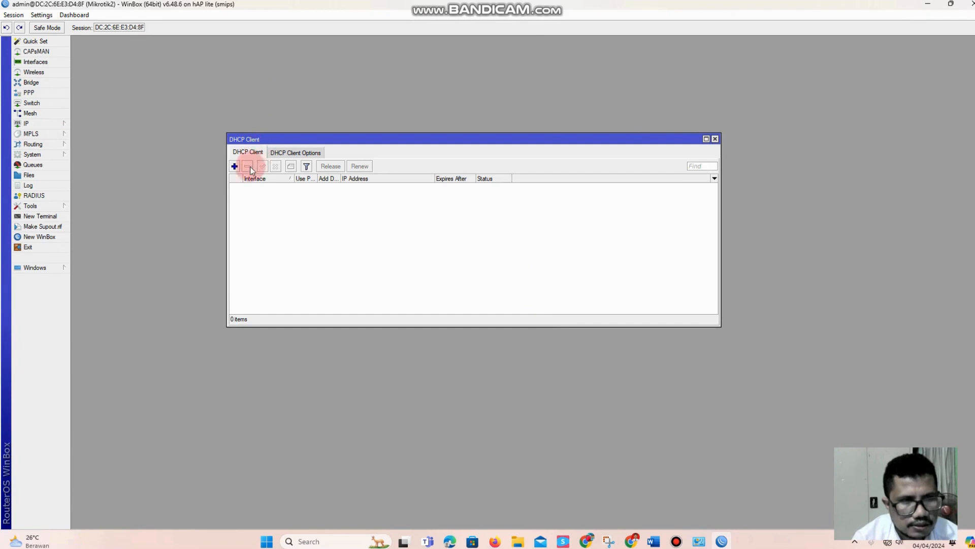
click(235, 166)
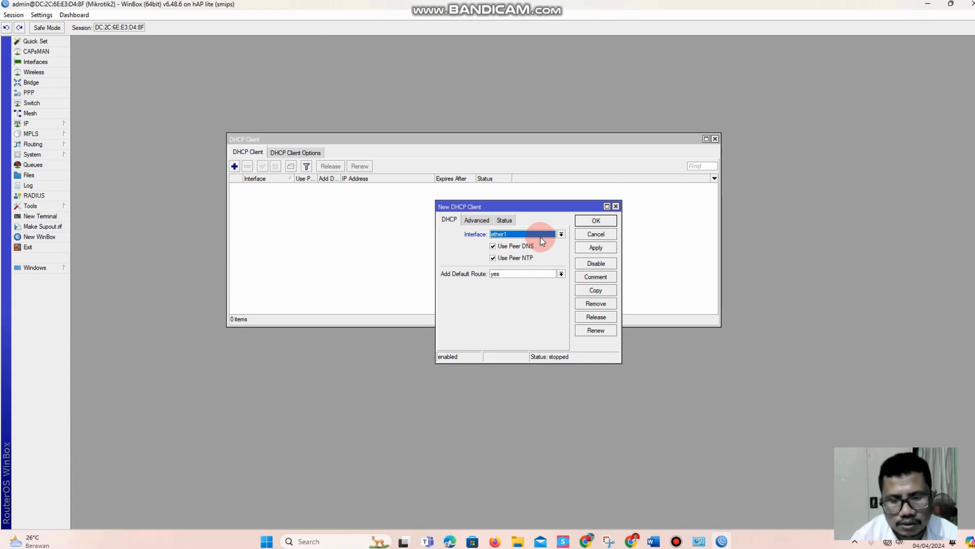
click(597, 247)
click(597, 222)
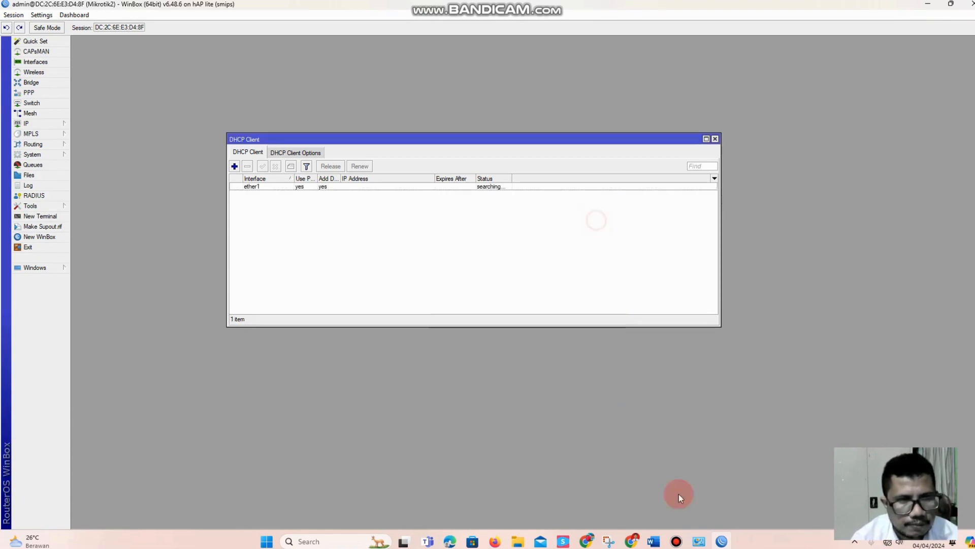
Compare the address leased on ether1 with the topology diagram in the Word task sheet, and close the DHCP client window
click(655, 540)
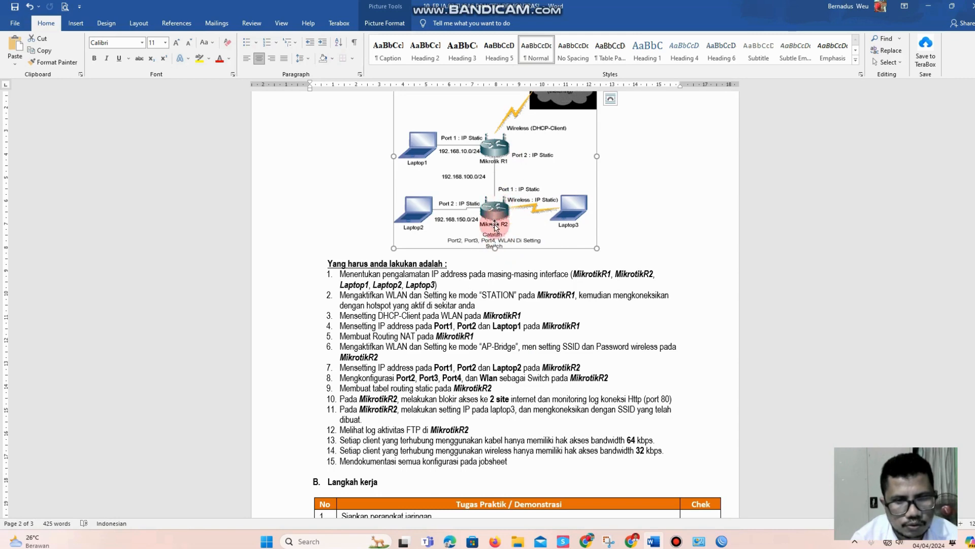
click(929, 6)
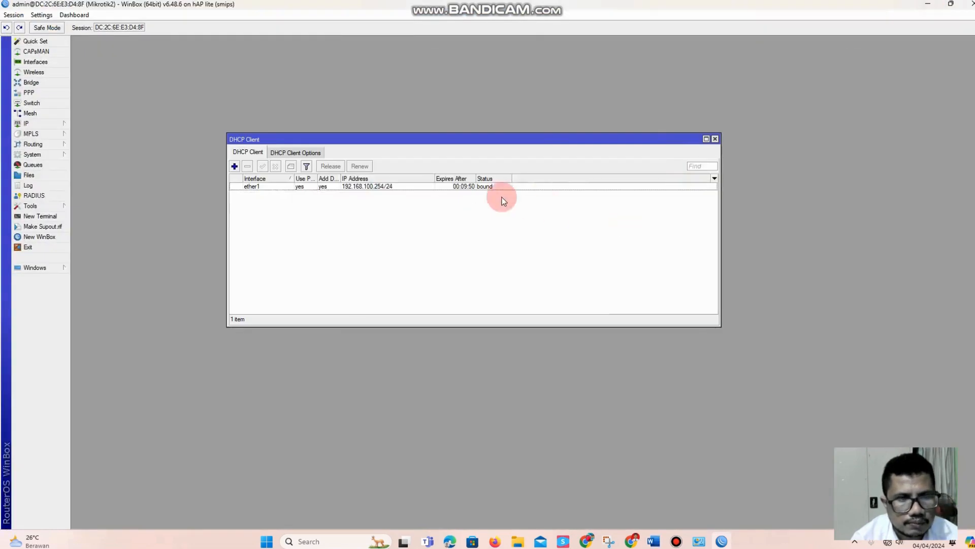
click(368, 186)
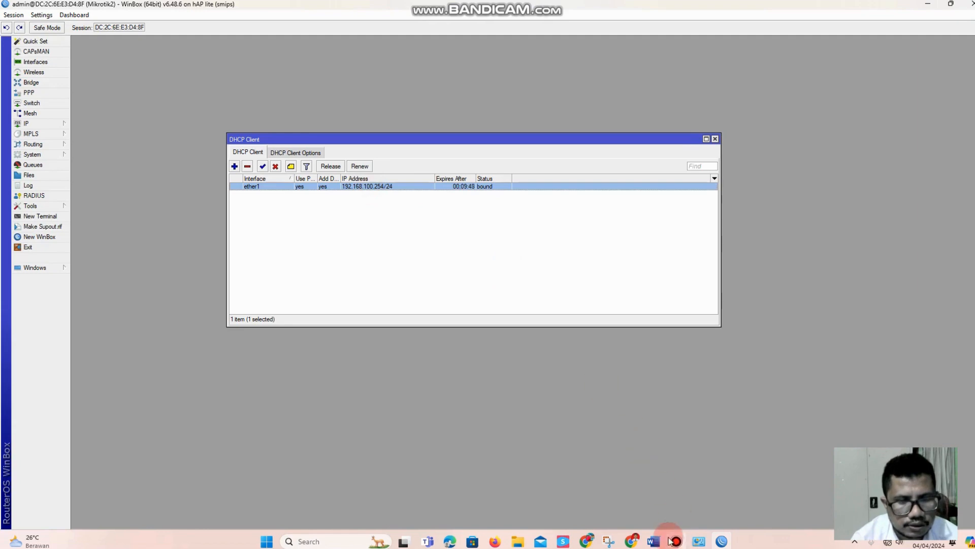
click(653, 541)
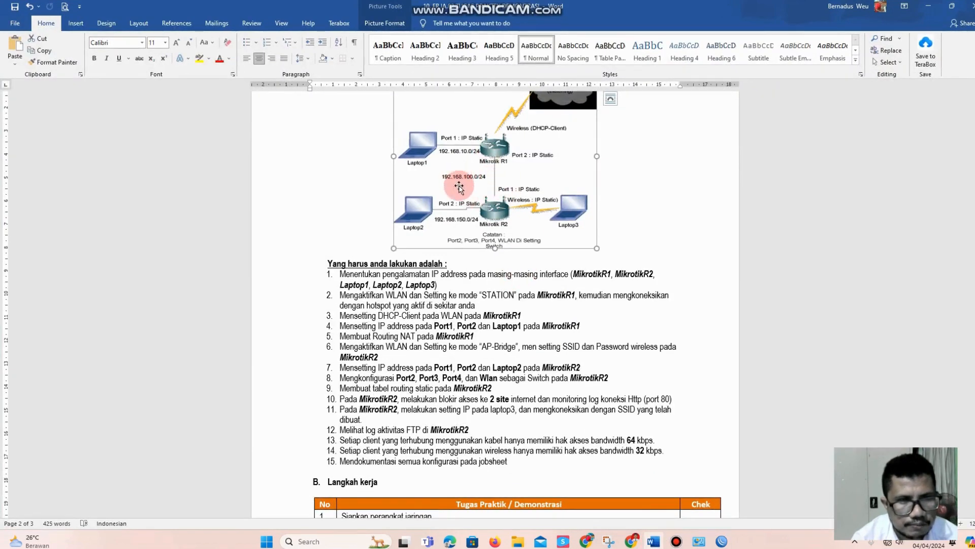
click(928, 6)
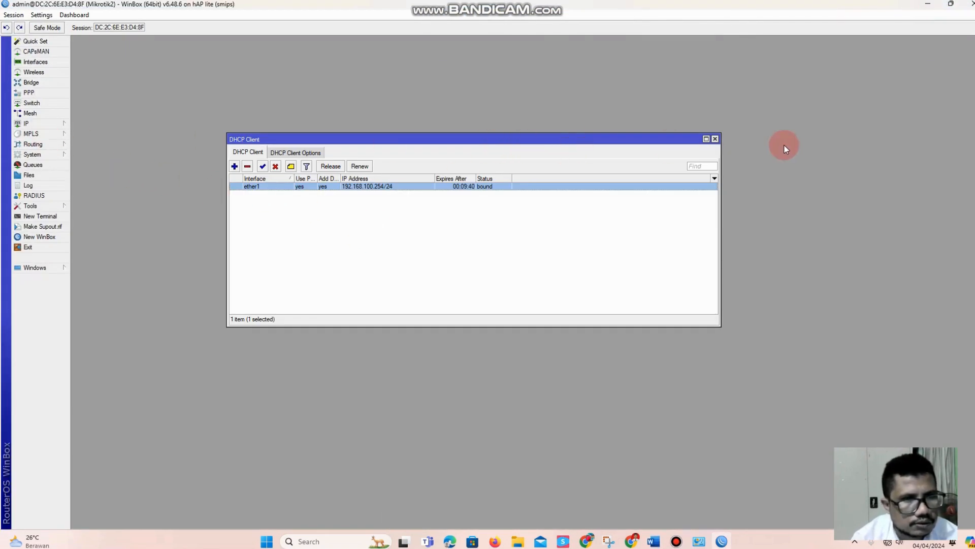
click(716, 140)
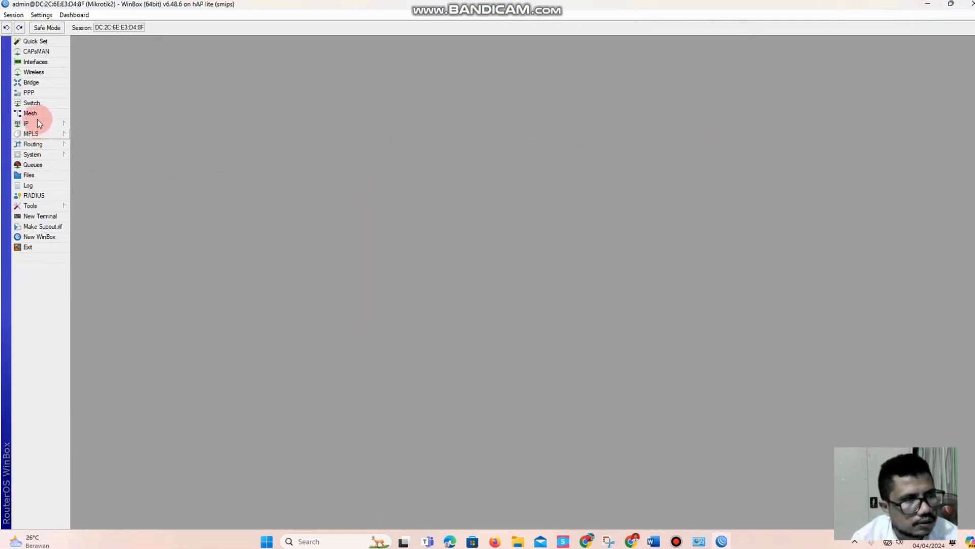
Create a new bridge with the default name bridge1 and default settings, and save it
click(33, 84)
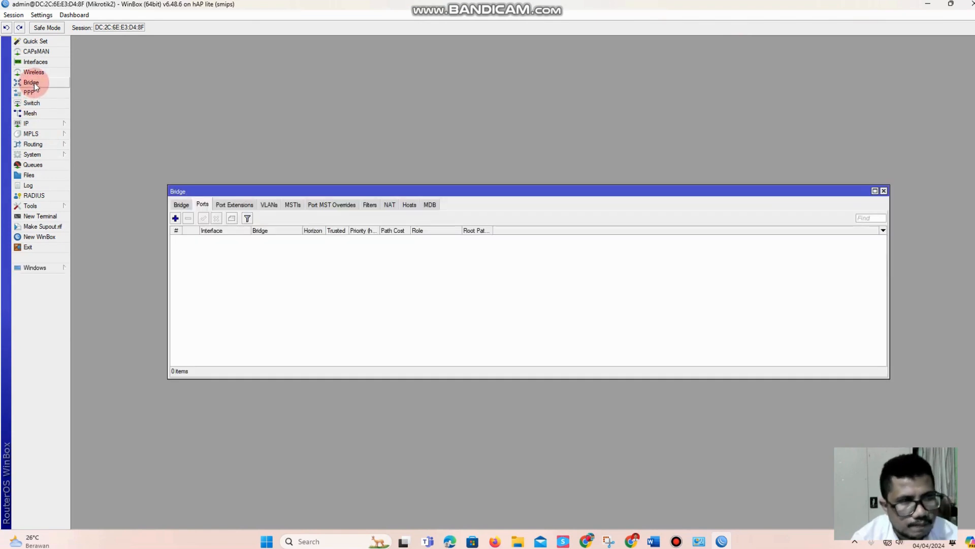
click(180, 205)
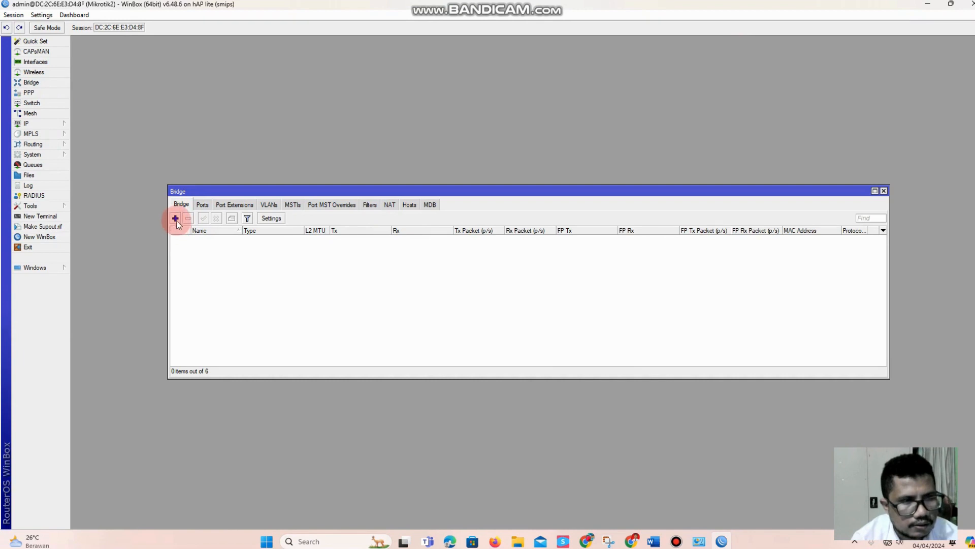
click(175, 218)
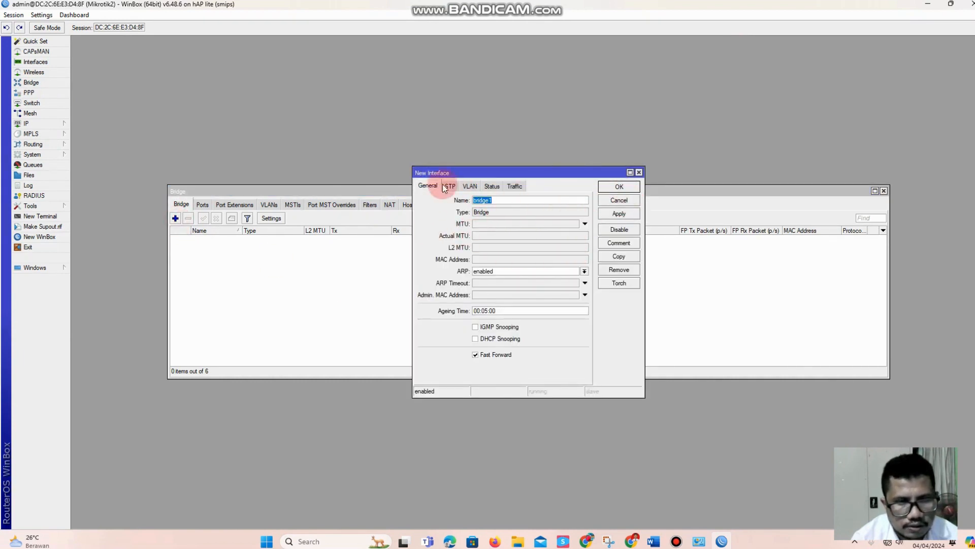
click(619, 214)
click(618, 187)
click(368, 302)
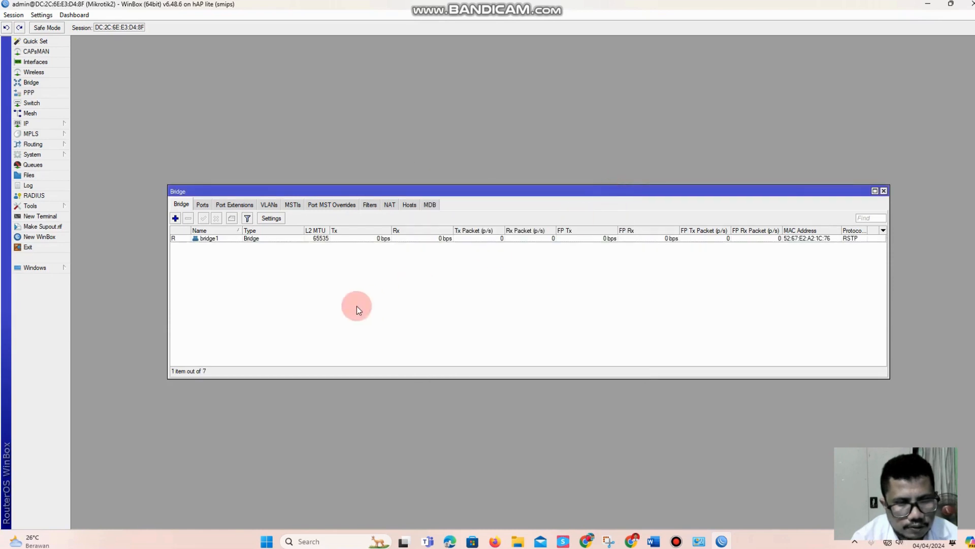
Add interface wlan1 as a port of bridge1 and apply it
click(197, 205)
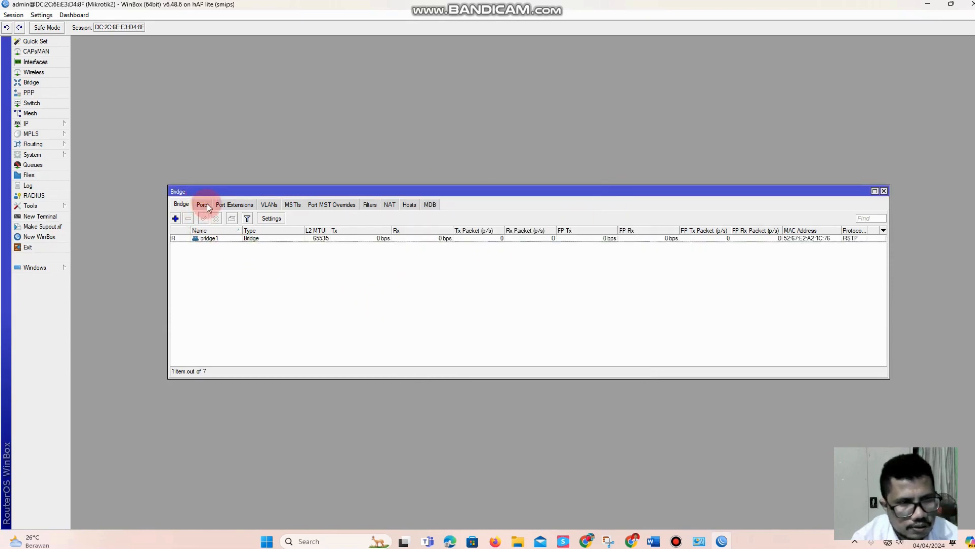
click(176, 219)
click(176, 221)
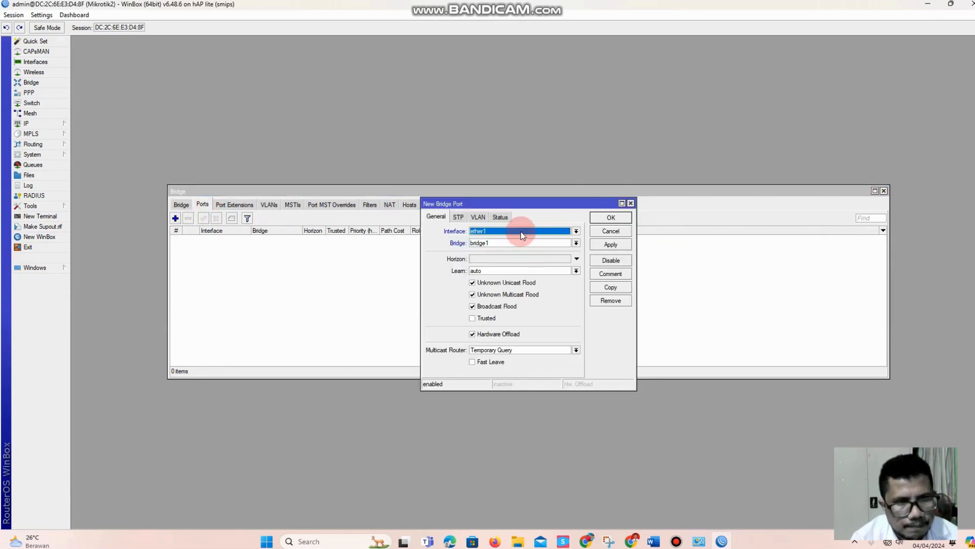
click(521, 234)
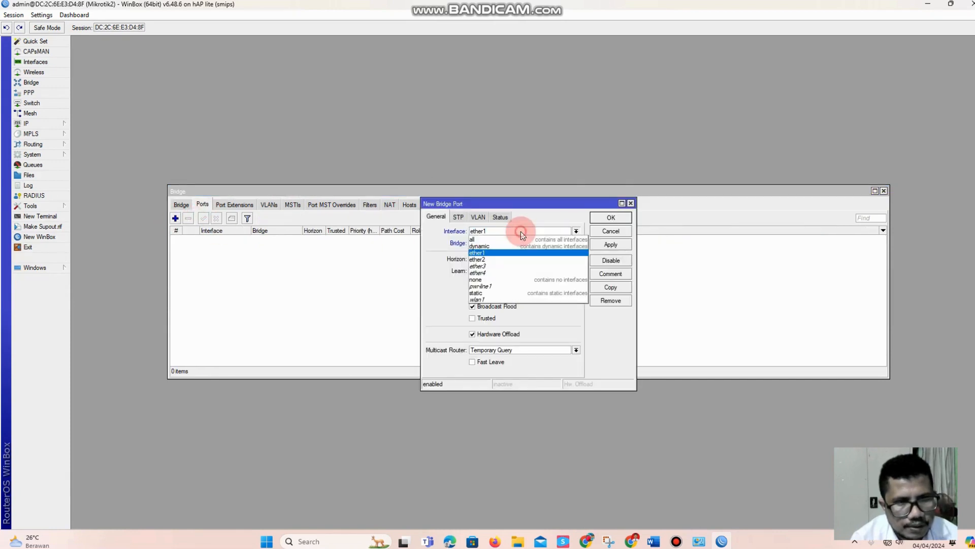
click(511, 300)
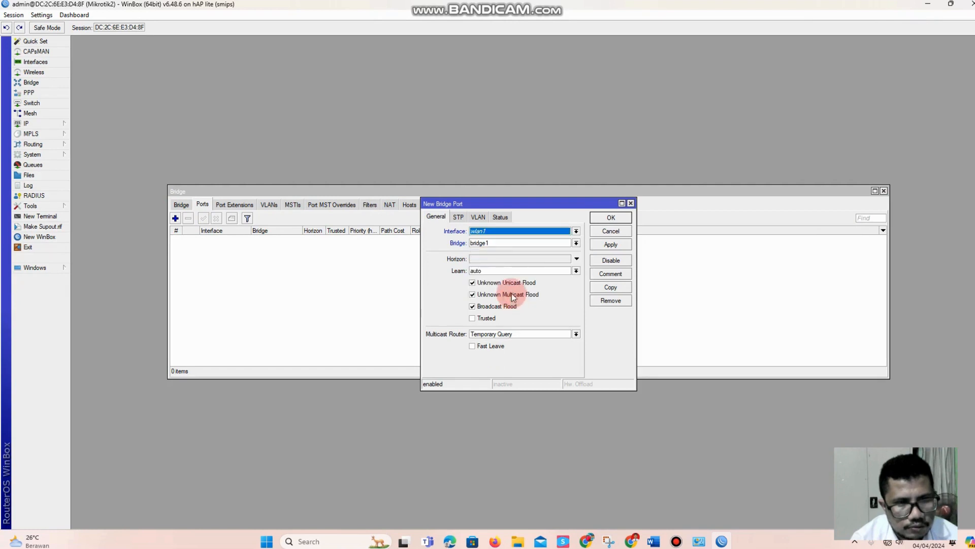
click(608, 245)
Duplicate the wlan1 port entry as a new bridge1 port for interface ether1 and apply it
click(609, 288)
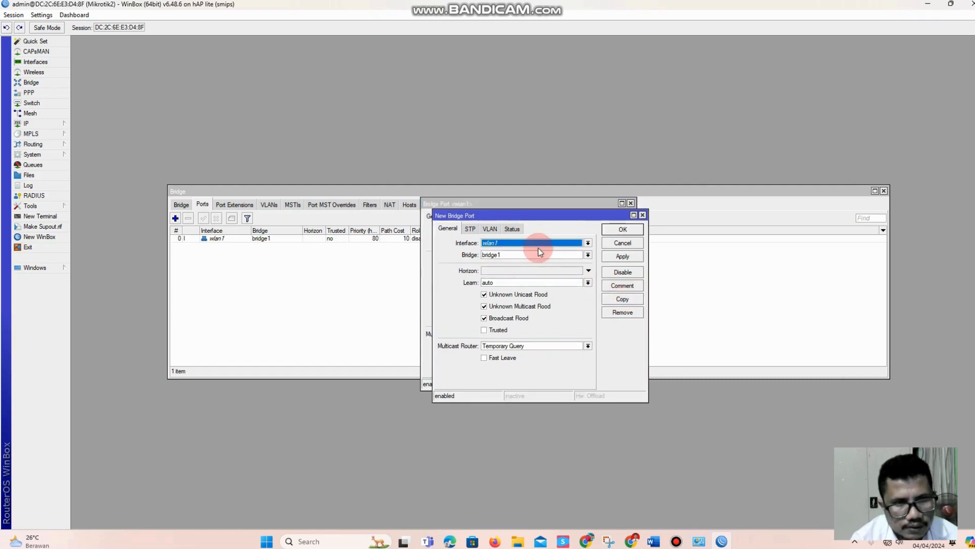
click(512, 243)
click(512, 243)
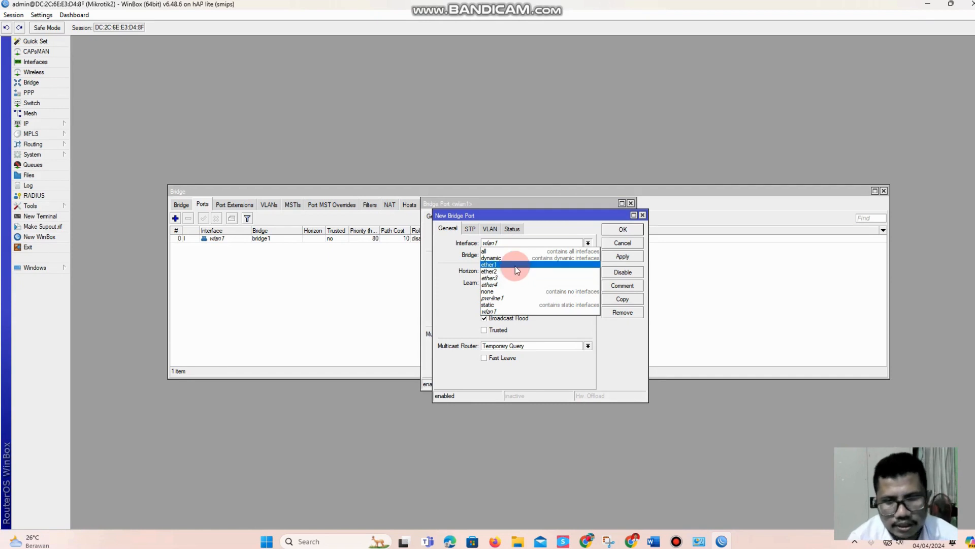
click(515, 266)
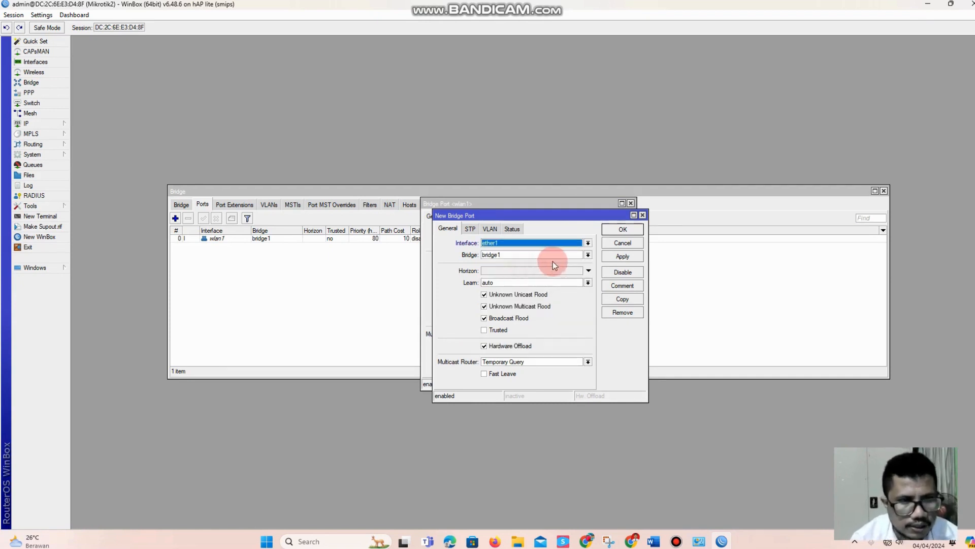
click(627, 257)
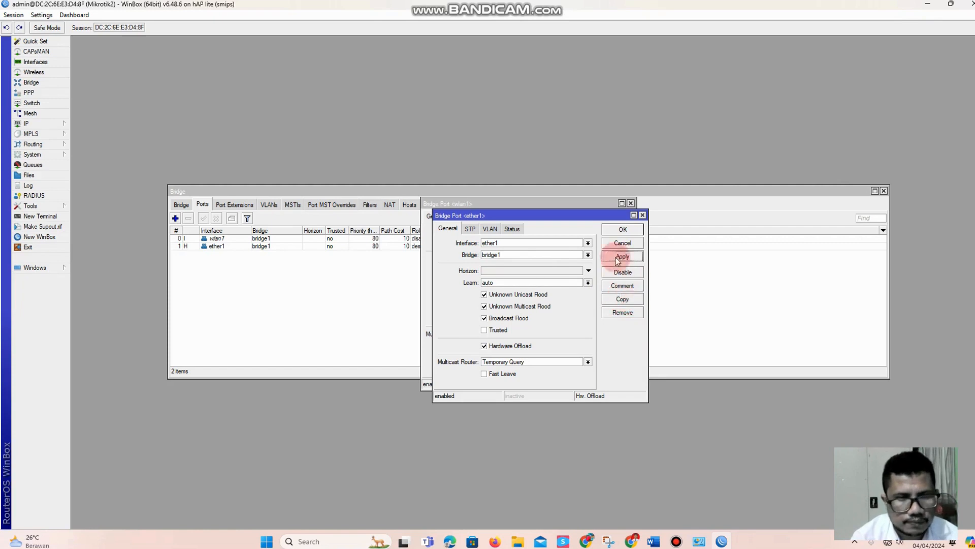
Change the ether1 bridge port's interface to ether2 and apply it
click(502, 244)
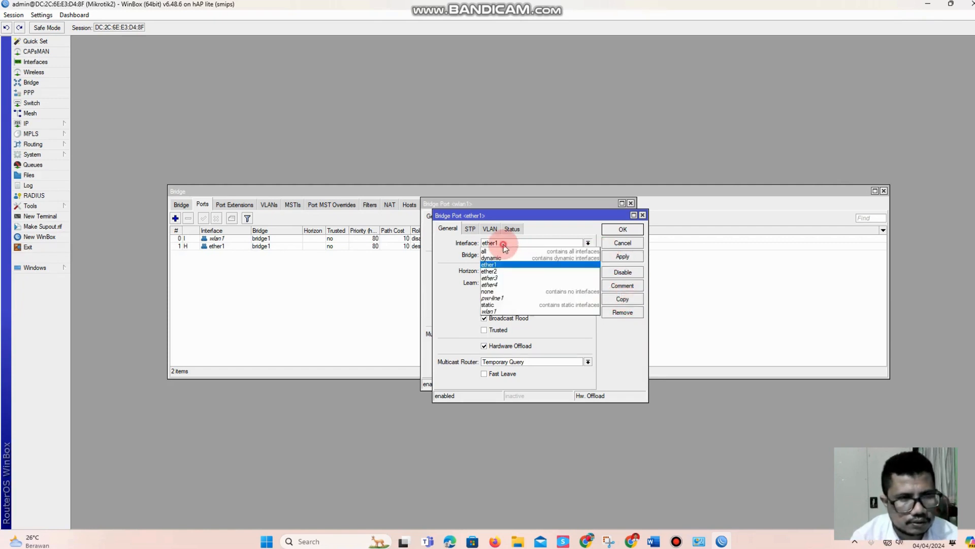
click(511, 270)
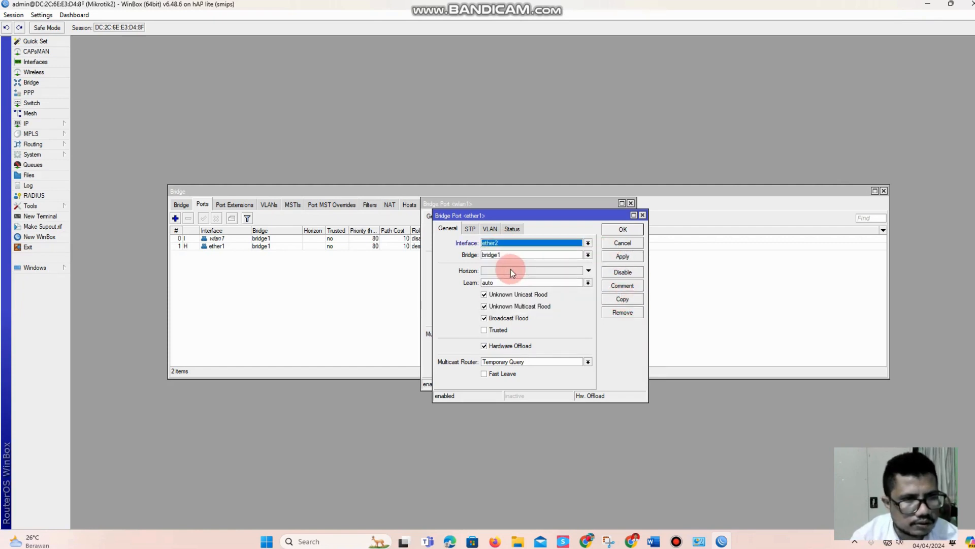
click(622, 256)
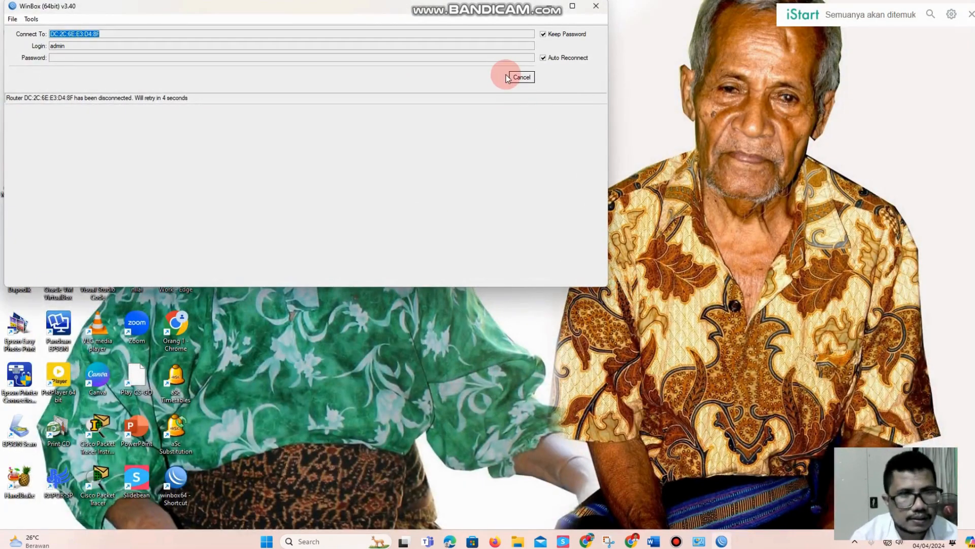
Stop the automatic reconnect, connect to the neighbouring router Mikrotik2 again, and reapply the ether2 bridge port
click(519, 77)
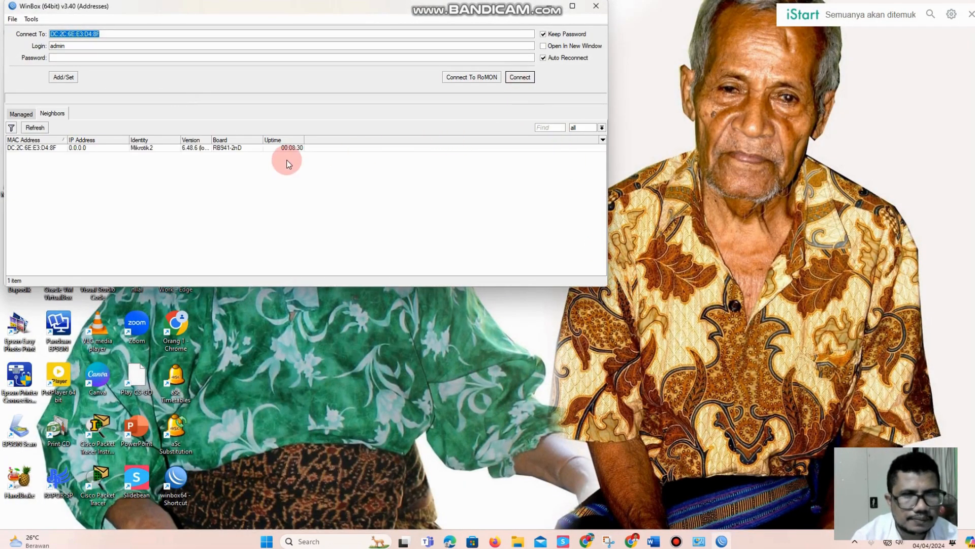
click(40, 147)
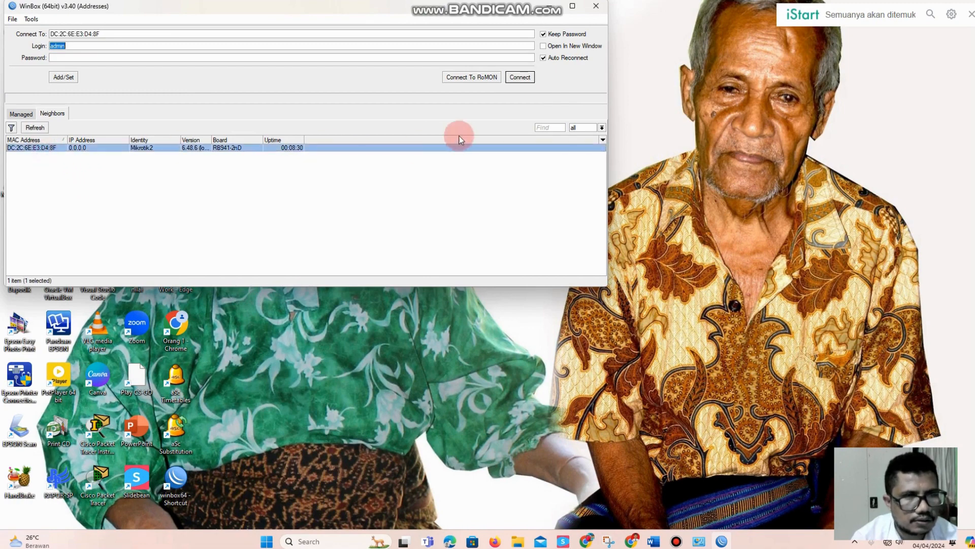
click(520, 77)
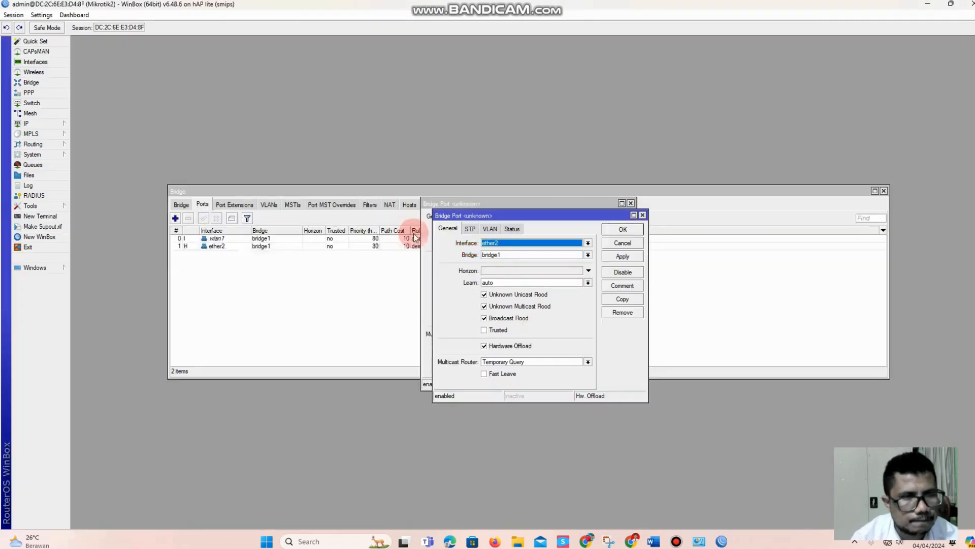
click(622, 256)
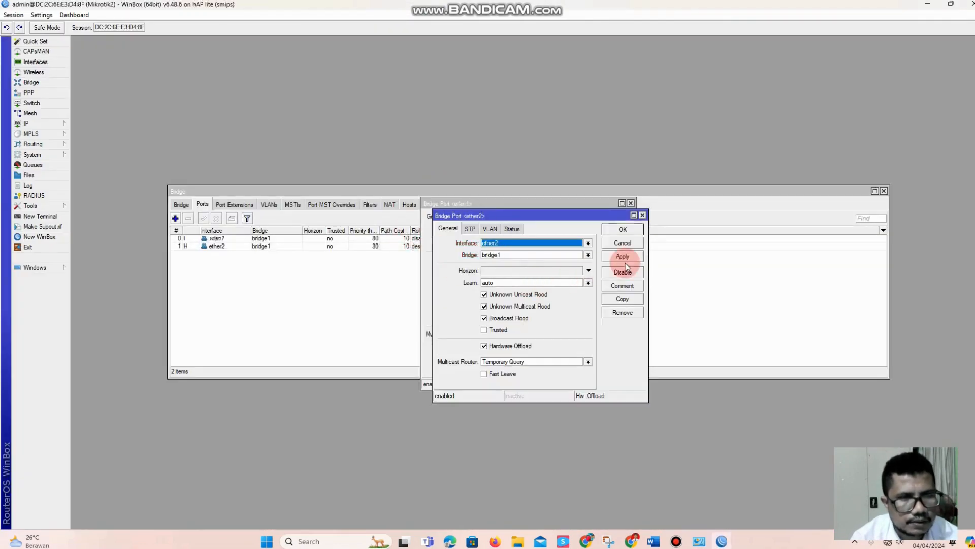
Duplicate the ether2 port entry as a new bridge1 port for interface ether3 and apply it
click(628, 300)
click(537, 260)
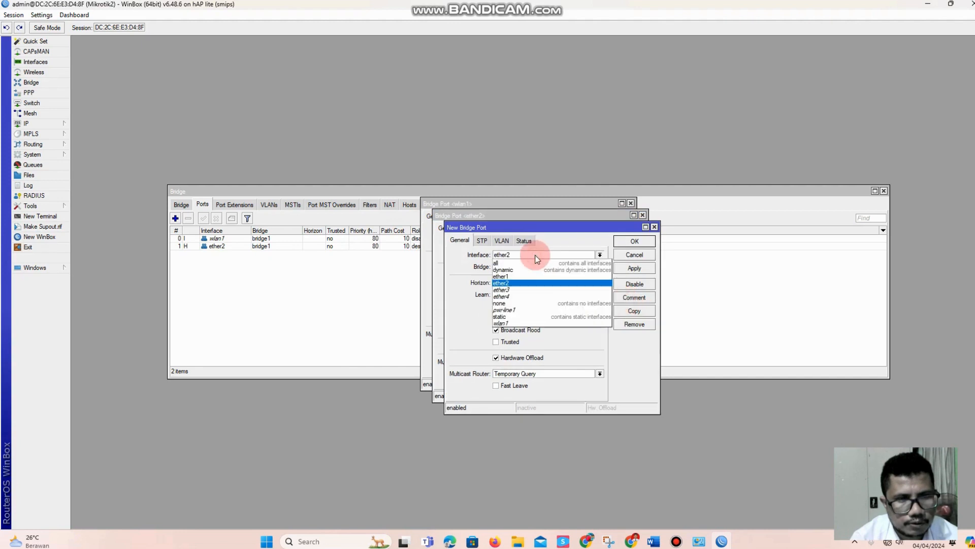
click(533, 288)
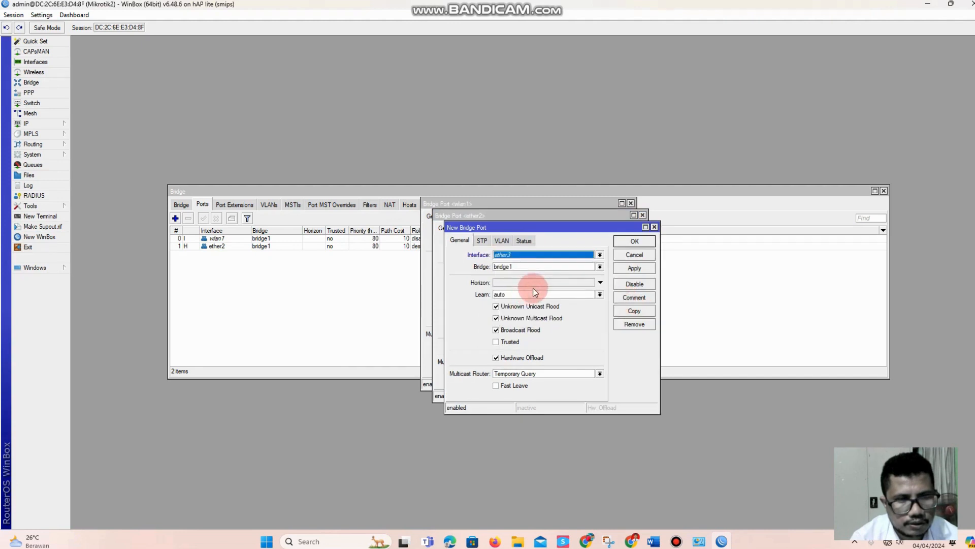
click(634, 267)
Duplicate the ether3 port entry as a new bridge1 port for interface ether4 and apply it
click(629, 312)
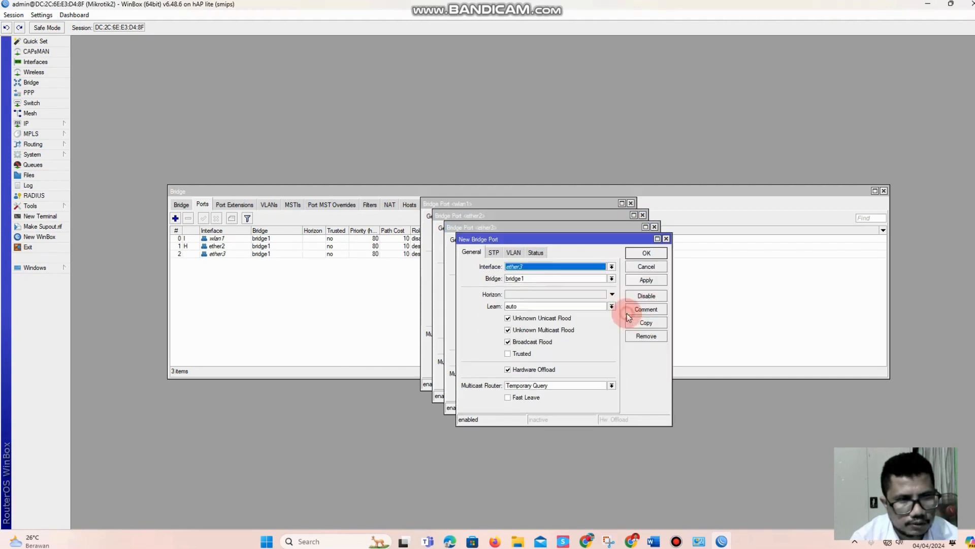
click(520, 269)
click(529, 309)
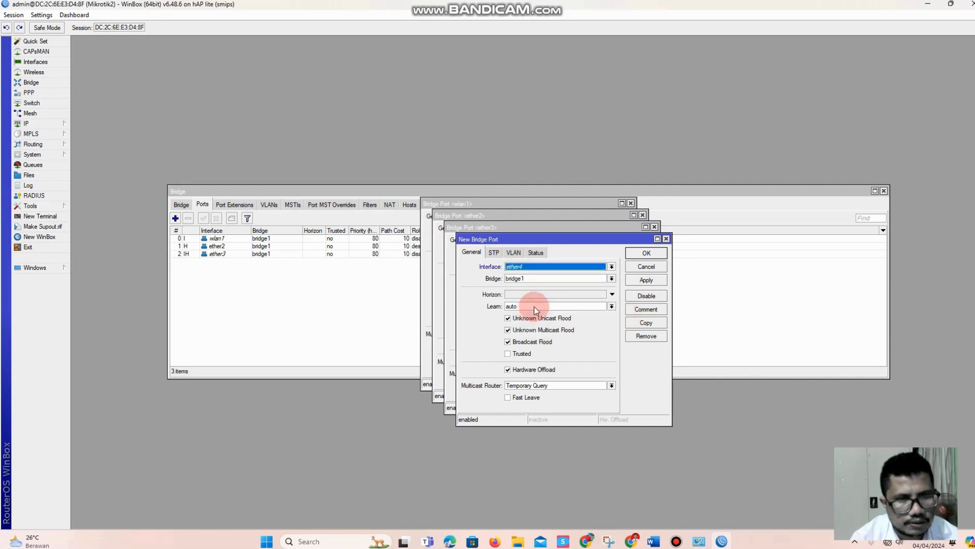
click(651, 279)
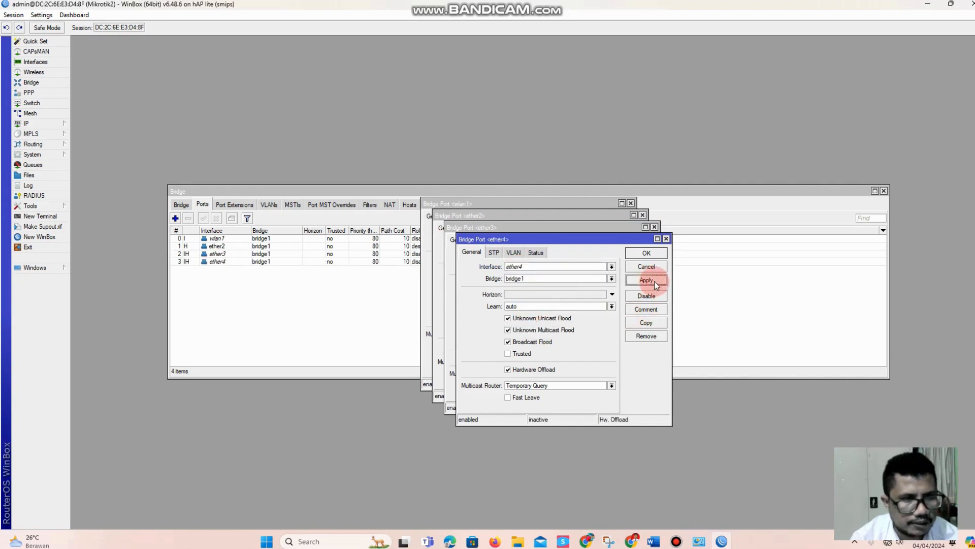
Close all open bridge port windows and review the ether2, ether3 and ether4 entries in the port list
click(654, 267)
click(642, 255)
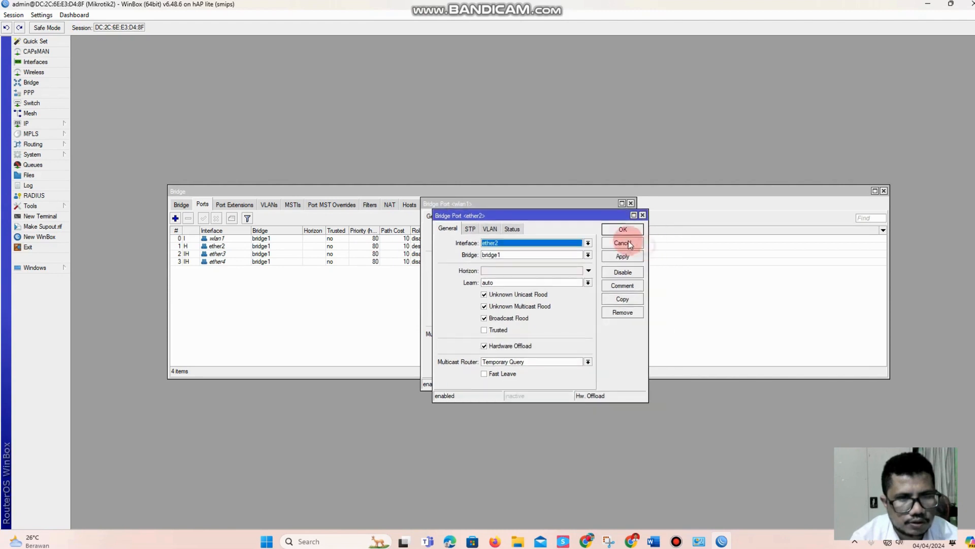
click(630, 244)
click(608, 218)
click(235, 248)
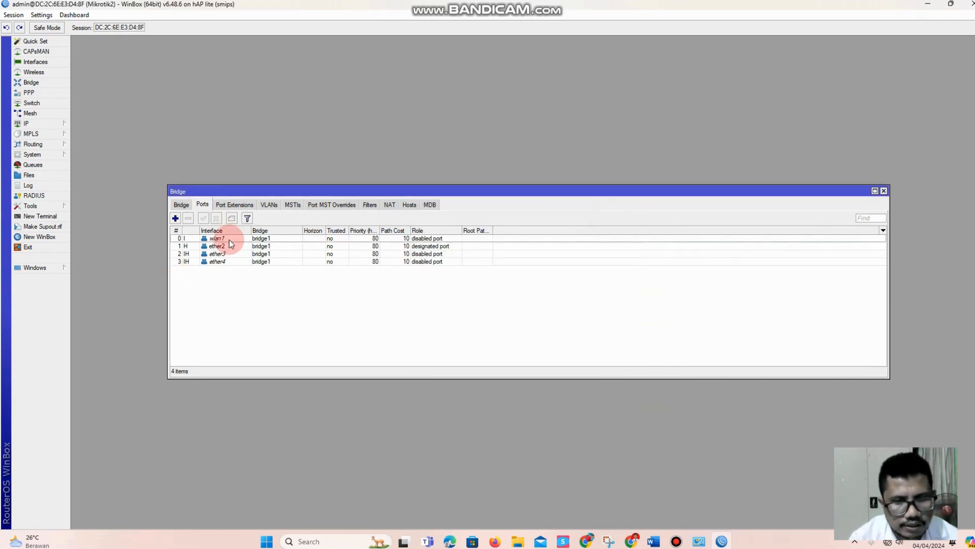
click(228, 248)
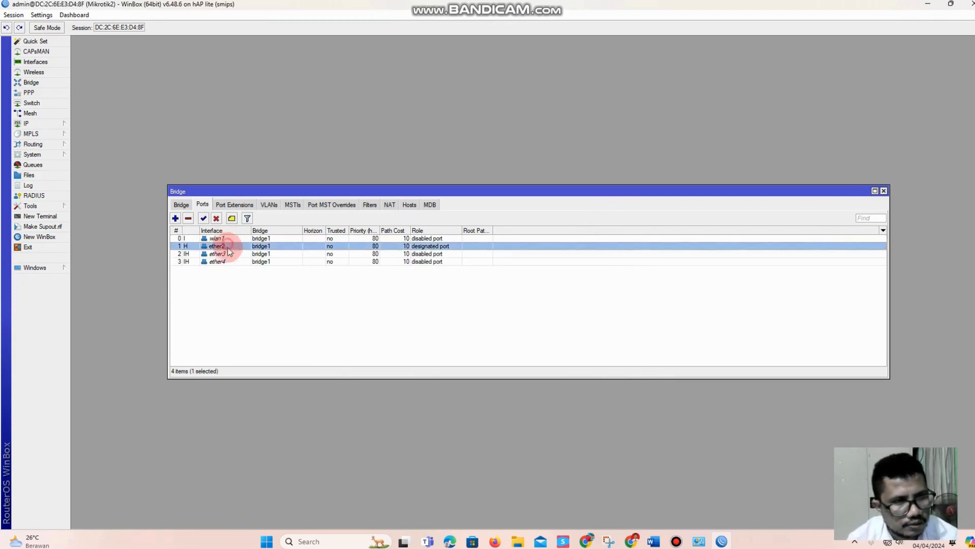
click(233, 255)
click(238, 261)
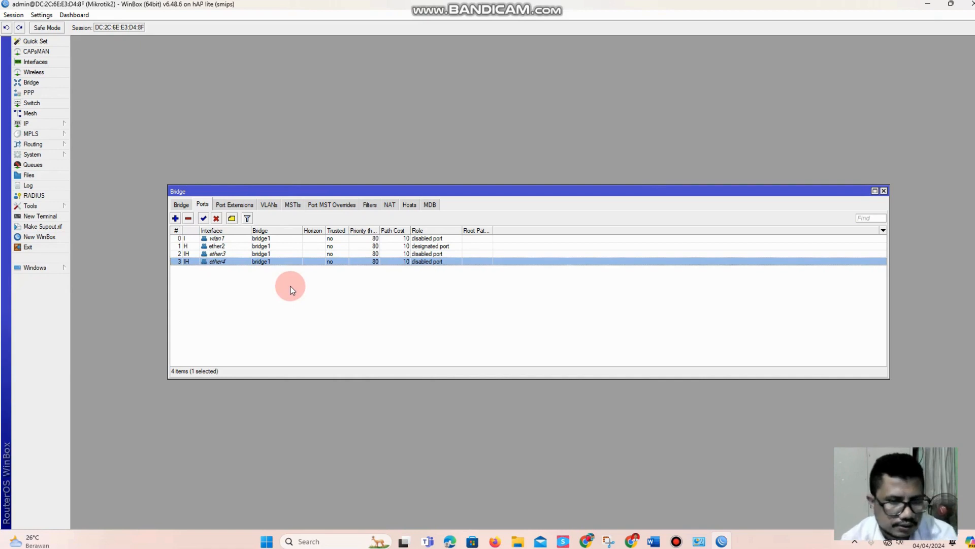
Open the router's IP address list and check Mikrotik R2's port addressing in the Word topology diagram, then return to WinBox
click(59, 126)
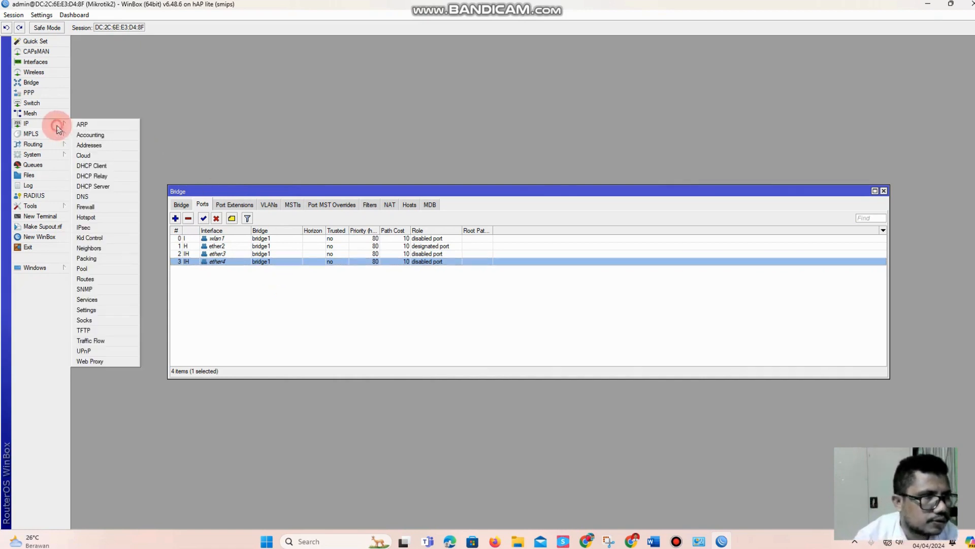
click(101, 148)
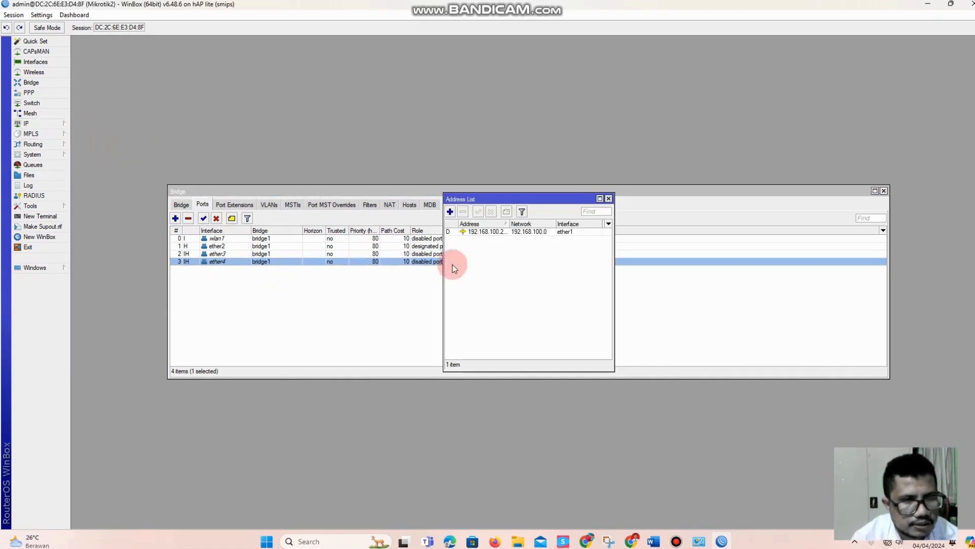
click(654, 541)
scroll(511, 394, down, 1)
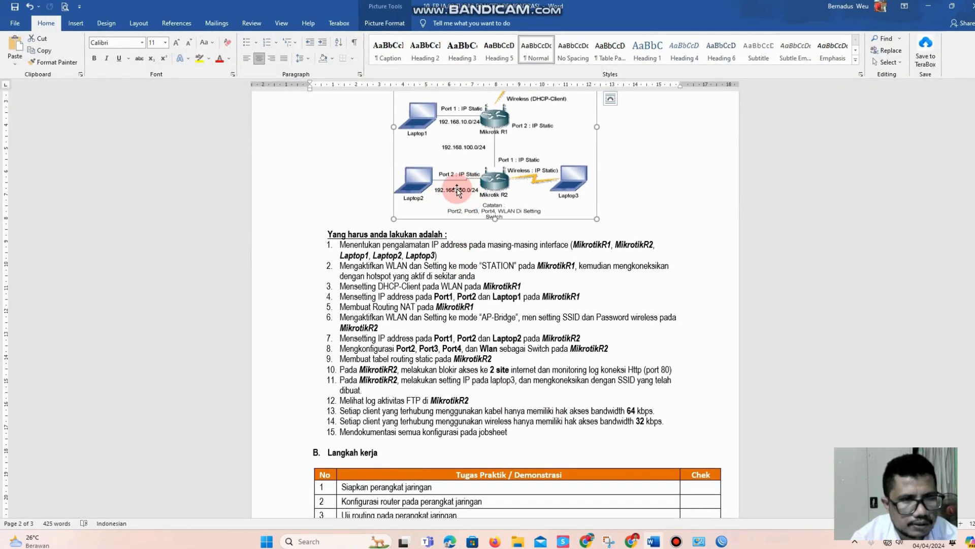
click(928, 6)
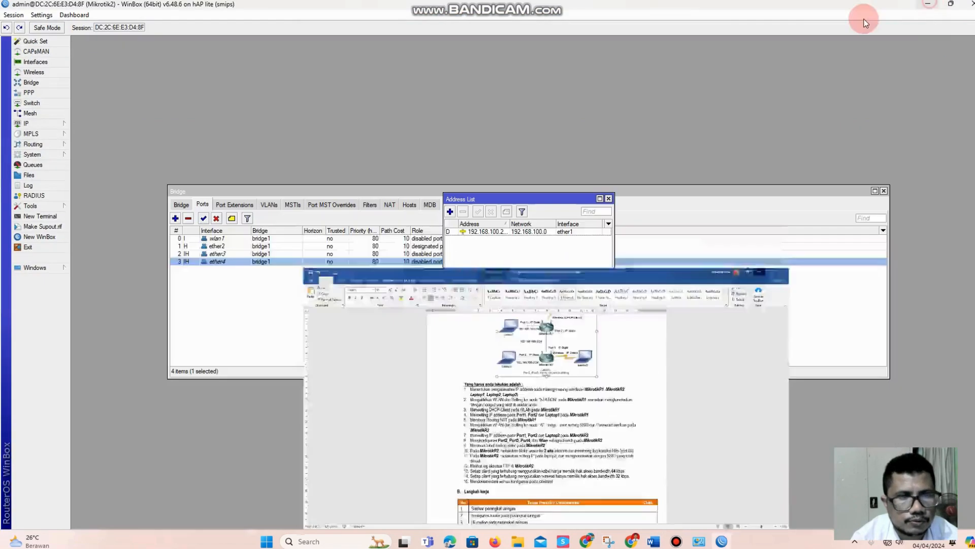
Add the IP address 192.168.150.1/24 on interface bridge1, apply it and close the address list
click(450, 211)
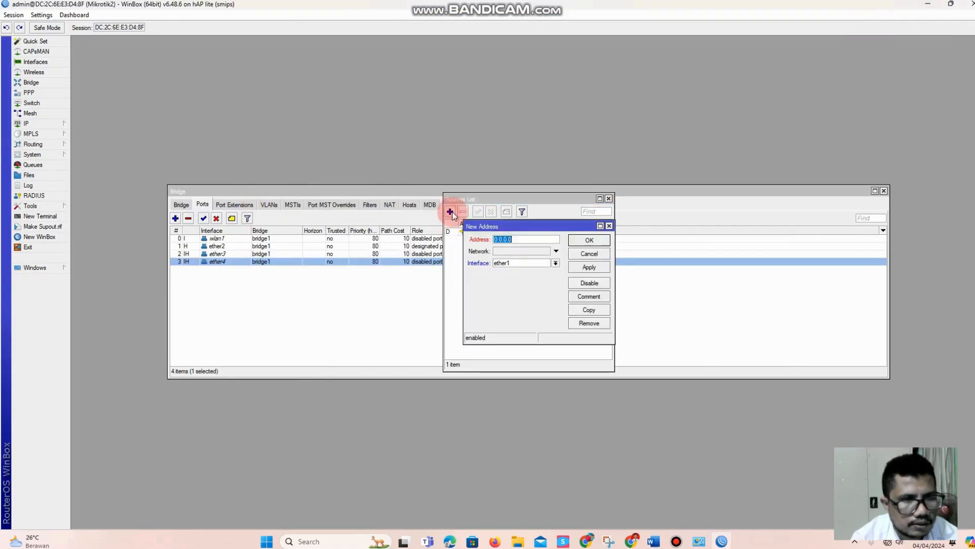
text(192.168.150.1/24)
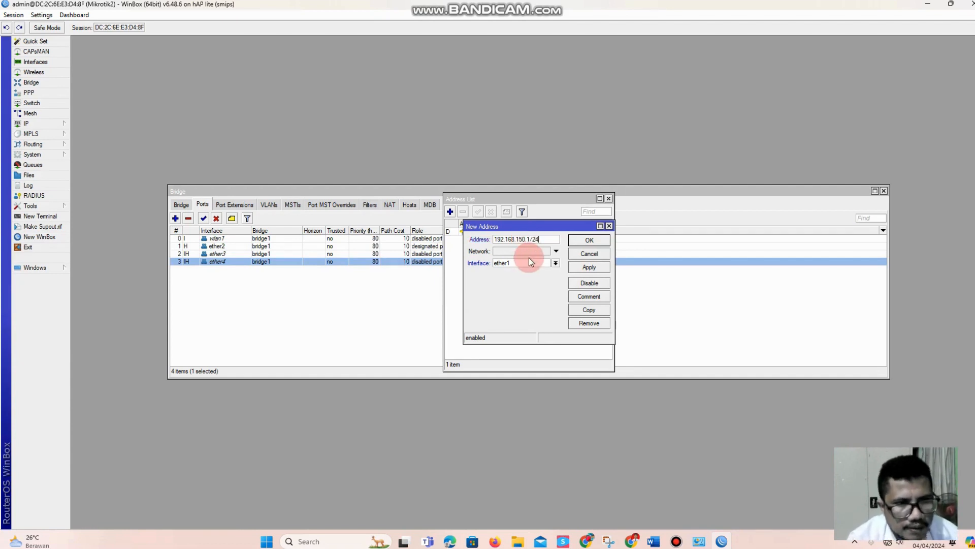
click(529, 261)
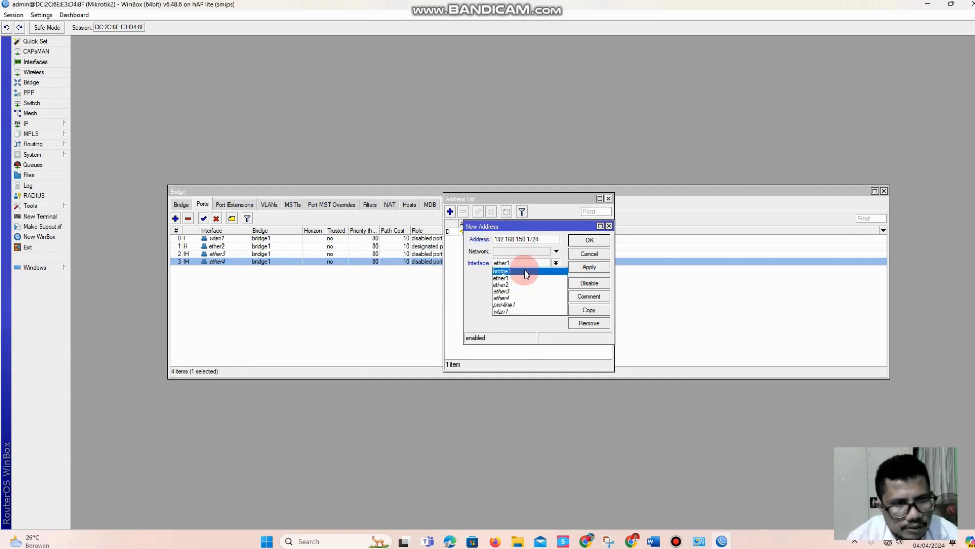
click(525, 272)
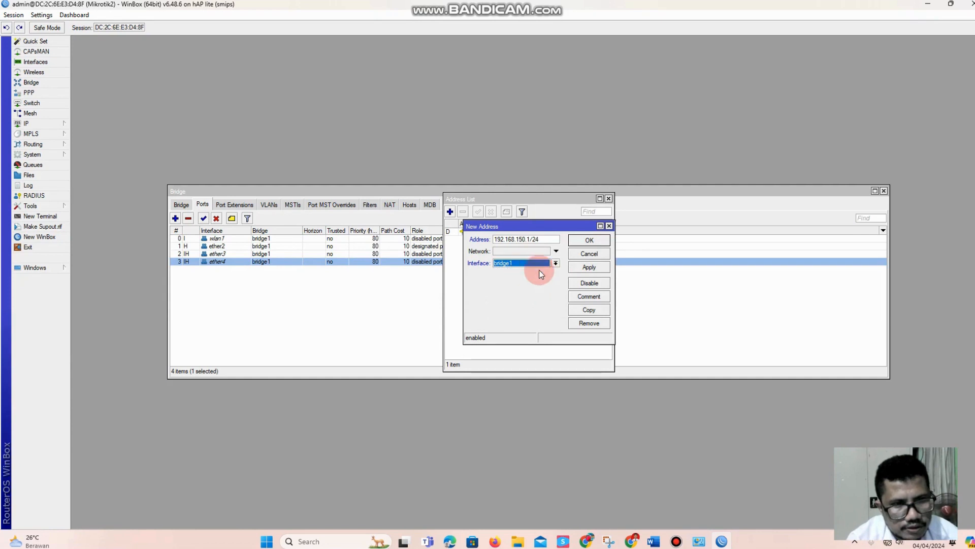
click(588, 267)
click(588, 240)
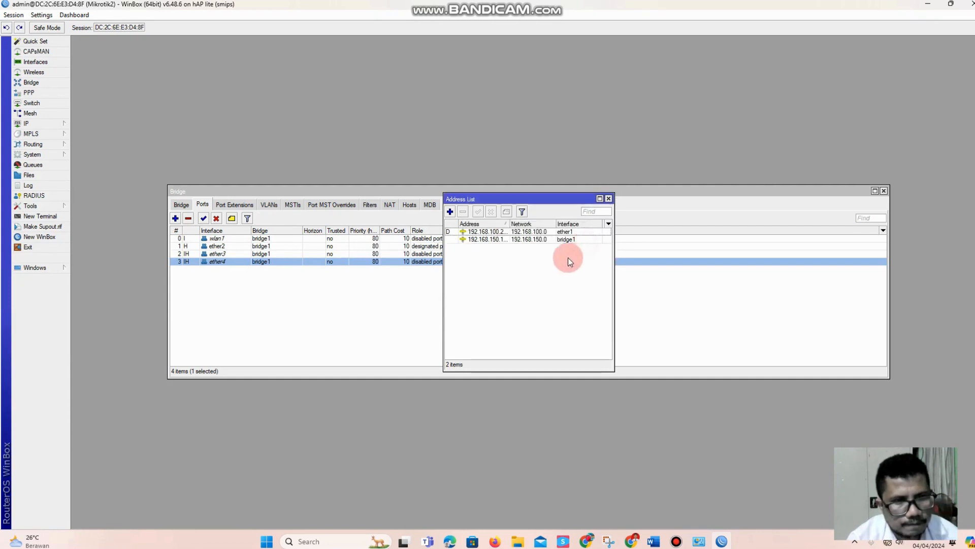
click(609, 198)
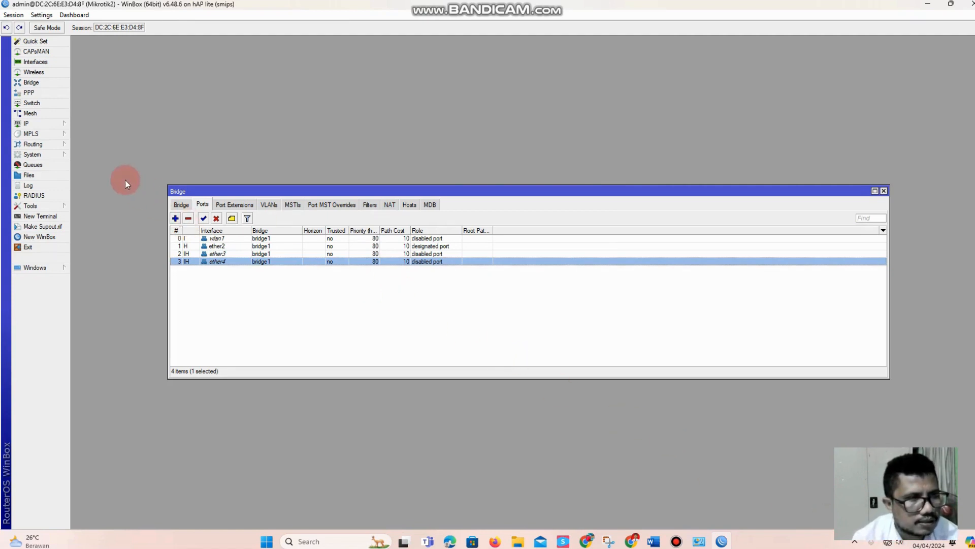
Set up a DHCP server on bridge1 with the setup wizard, accepting all its suggested values
click(53, 125)
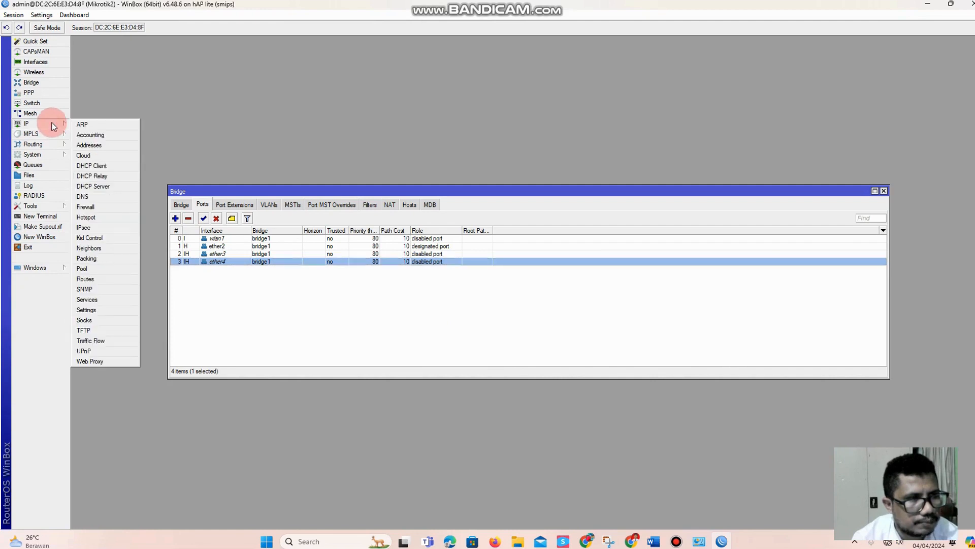
click(105, 186)
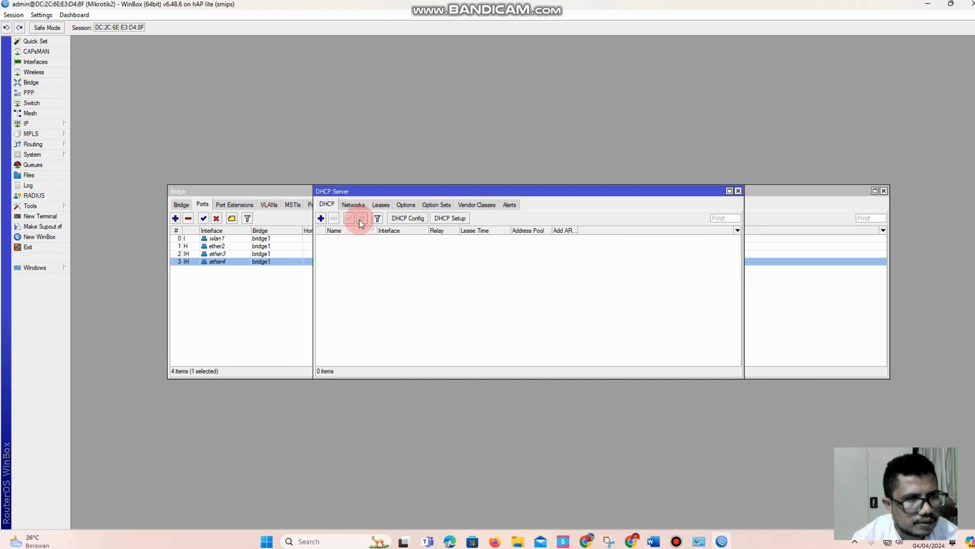
click(450, 218)
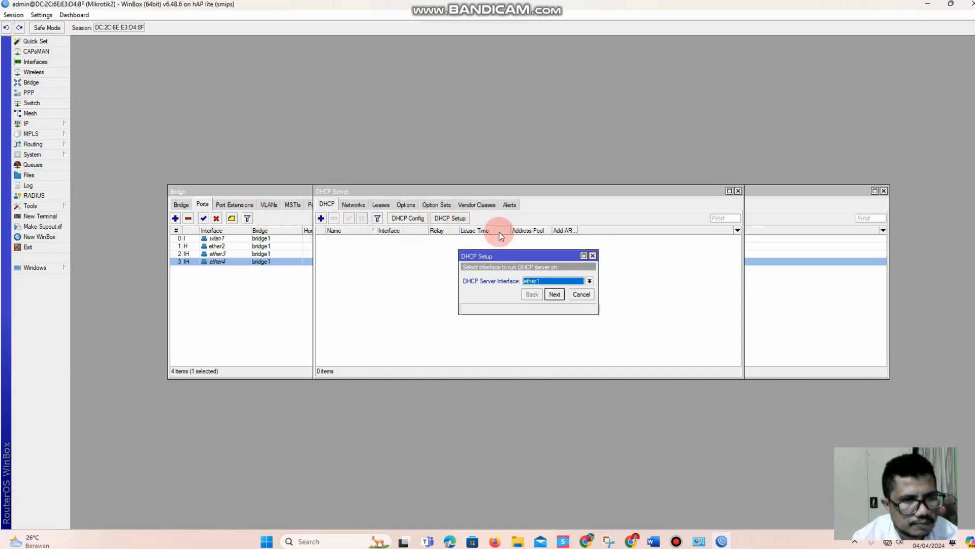
click(560, 283)
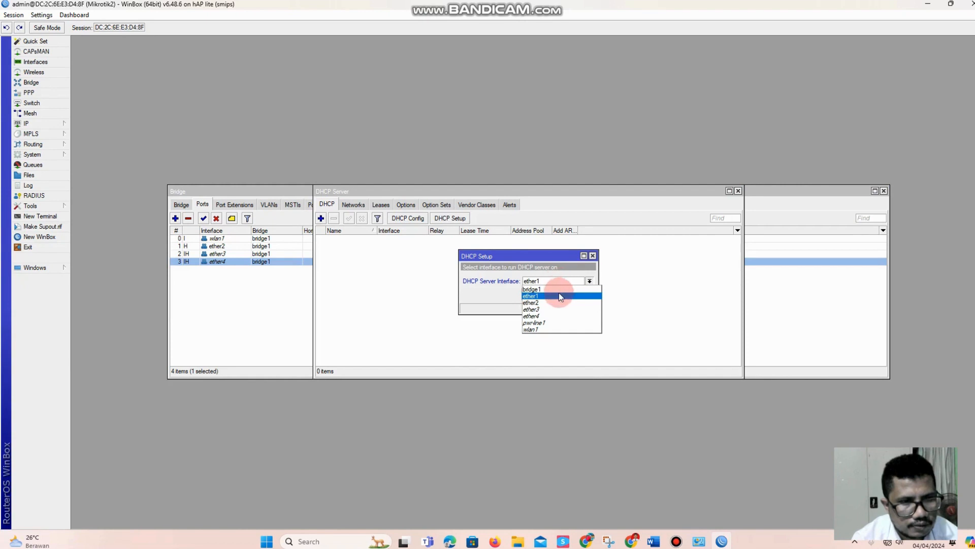
click(561, 290)
click(555, 294)
click(555, 294)
click(555, 294)
click(556, 294)
click(559, 319)
click(560, 322)
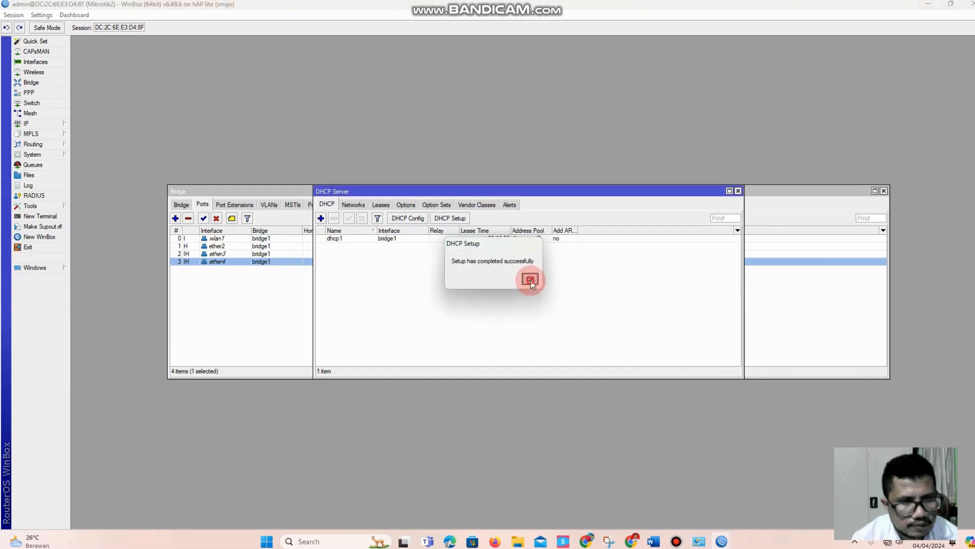
click(530, 280)
Set up a second DHCP server on ether1 with the setup wizard's suggested values and select its entry
click(444, 223)
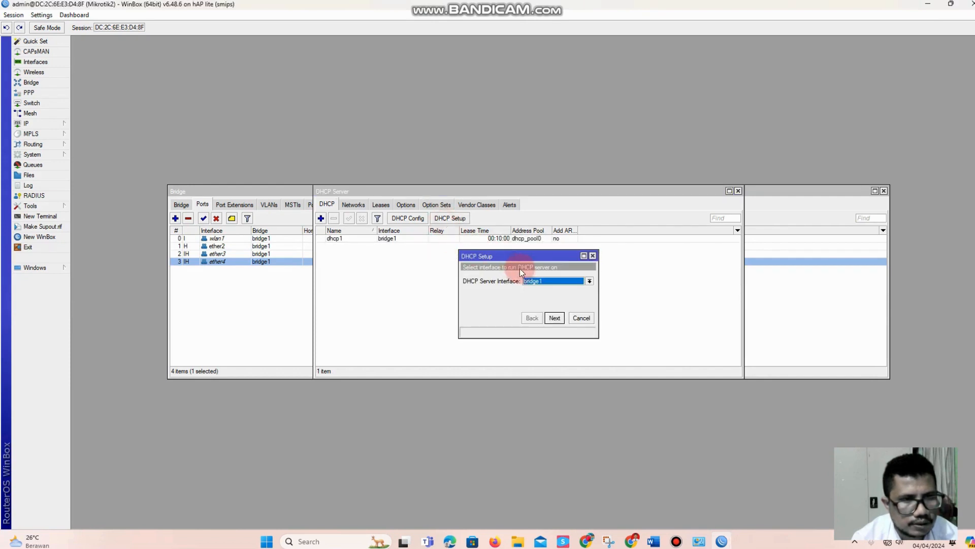
click(589, 281)
click(551, 297)
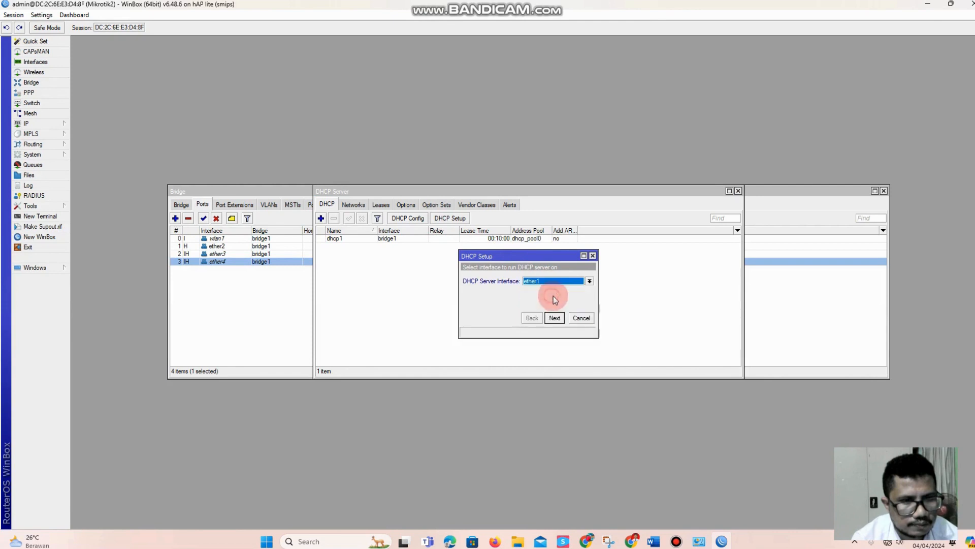
click(556, 319)
click(557, 321)
click(556, 319)
click(555, 319)
click(555, 319)
click(556, 319)
click(528, 279)
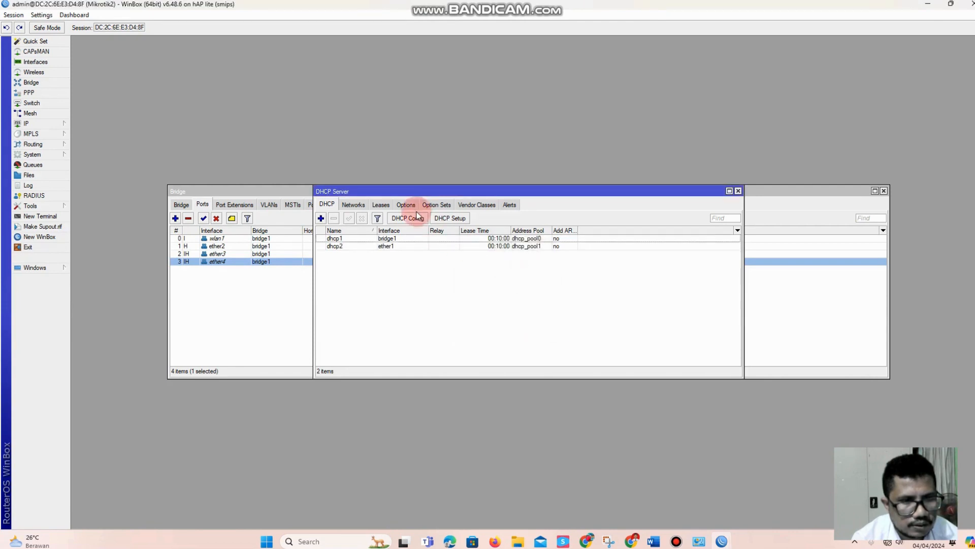
click(401, 245)
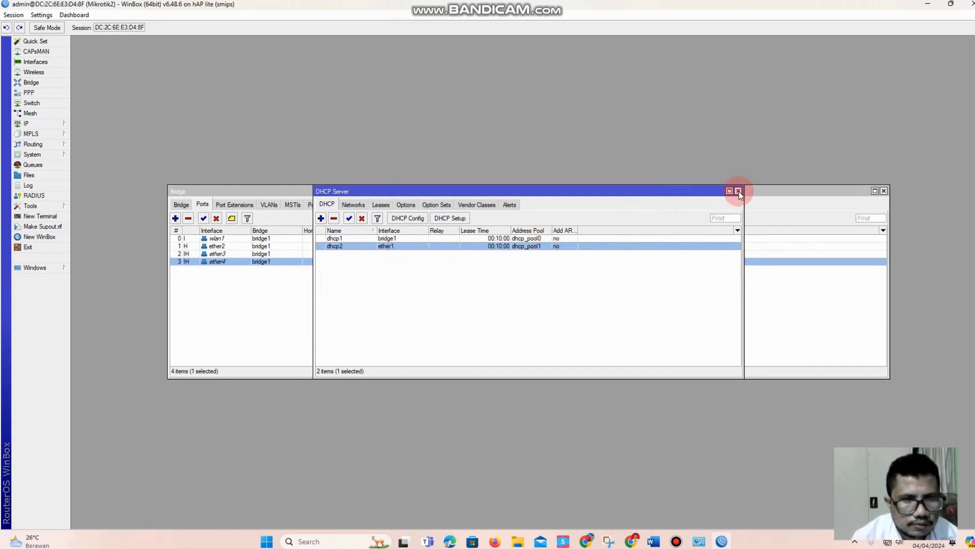
Allow remote requests in the router's DNS settings and apply the change
click(26, 124)
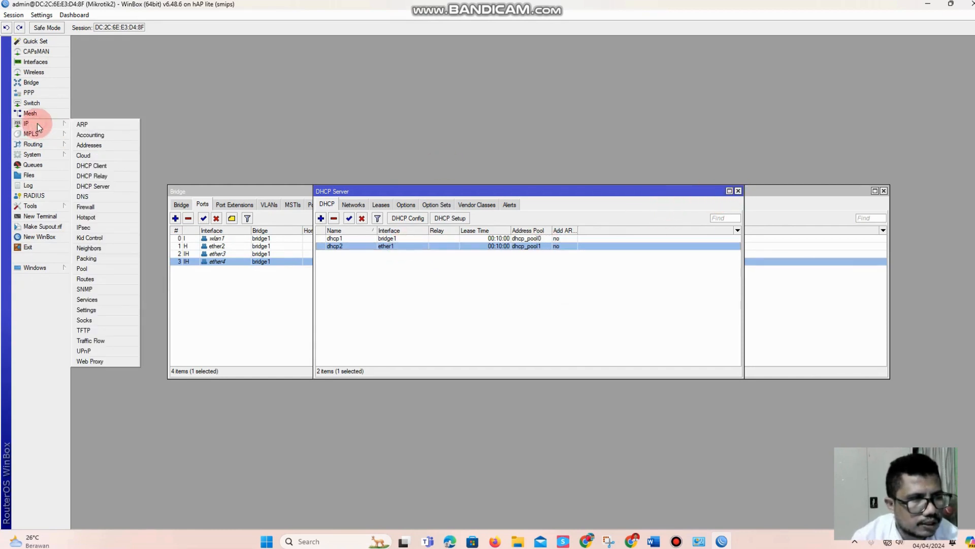
click(98, 196)
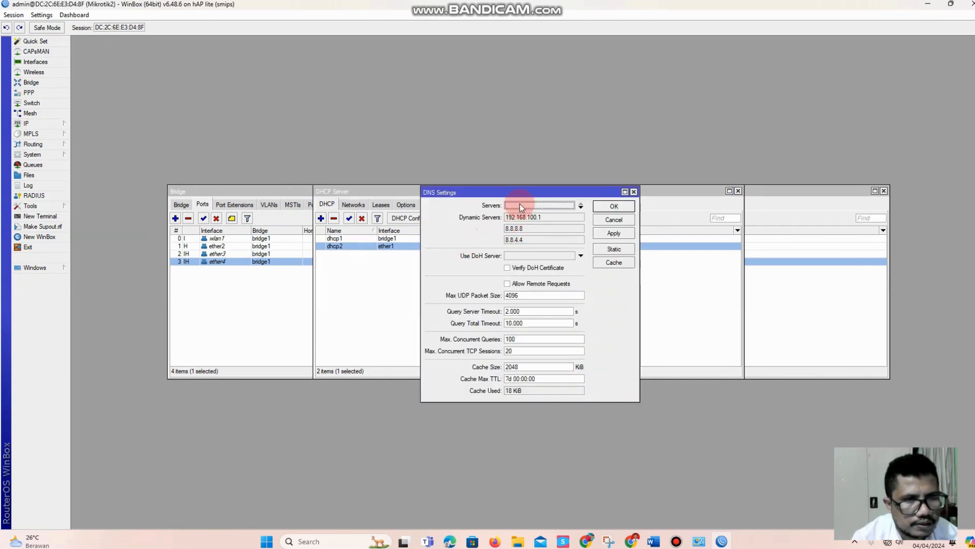
click(507, 285)
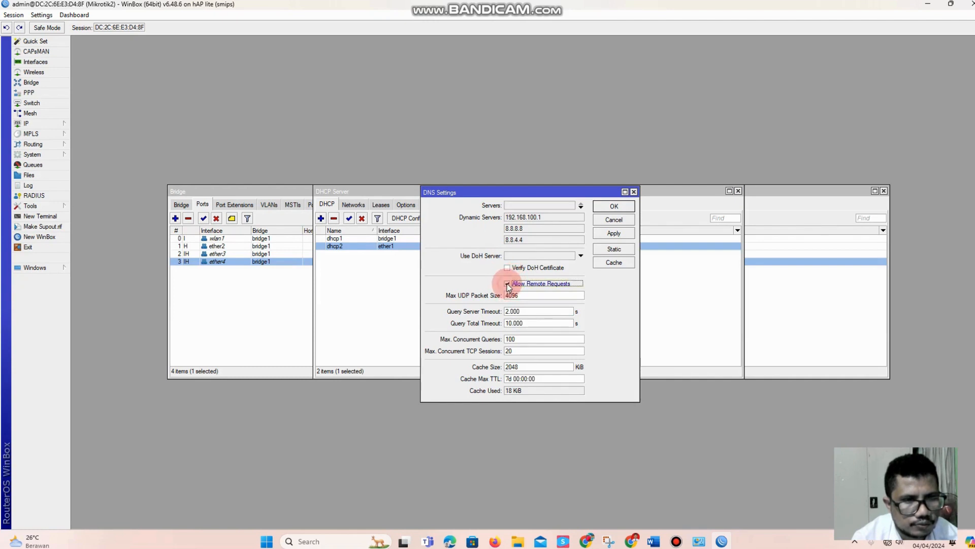
click(615, 233)
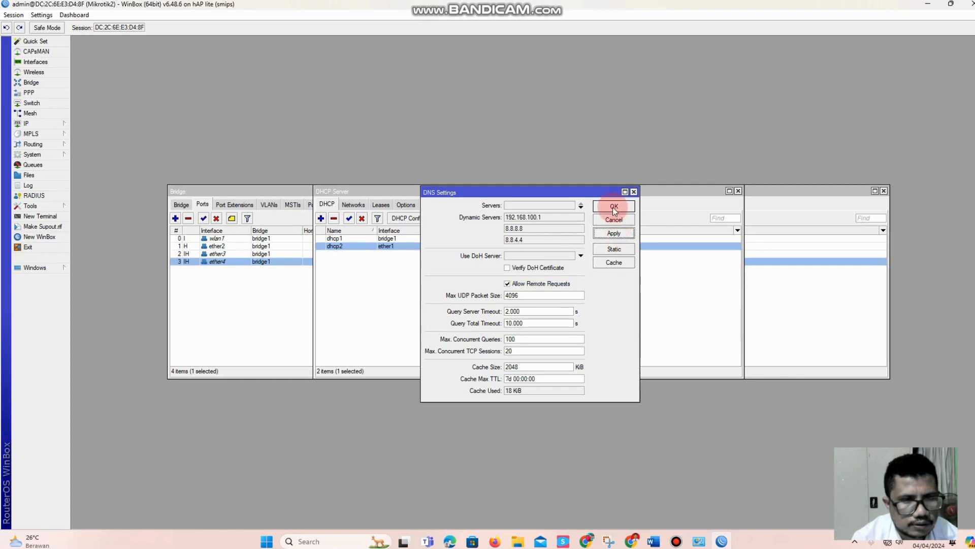
click(615, 205)
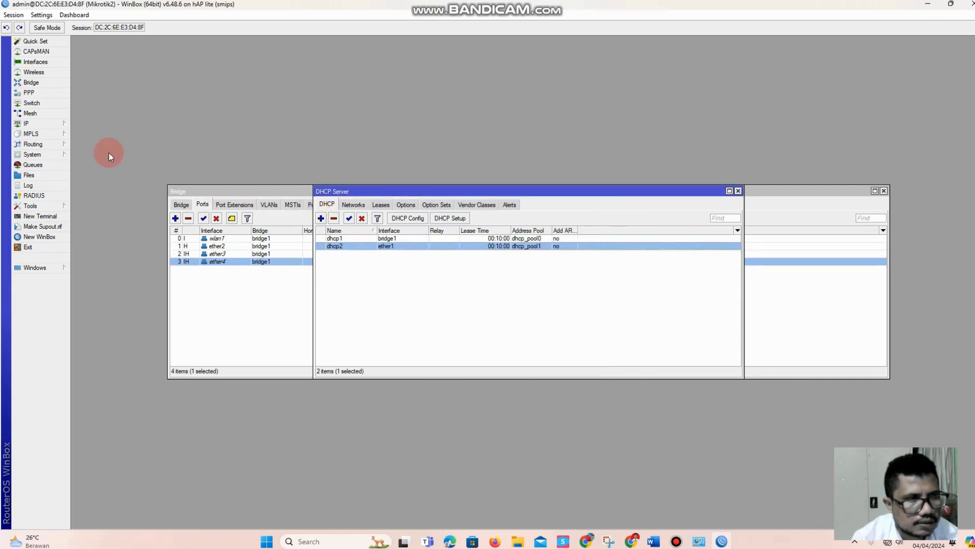
Add a firewall NAT rule in the srcnat chain with the action masquerade and apply it
click(54, 124)
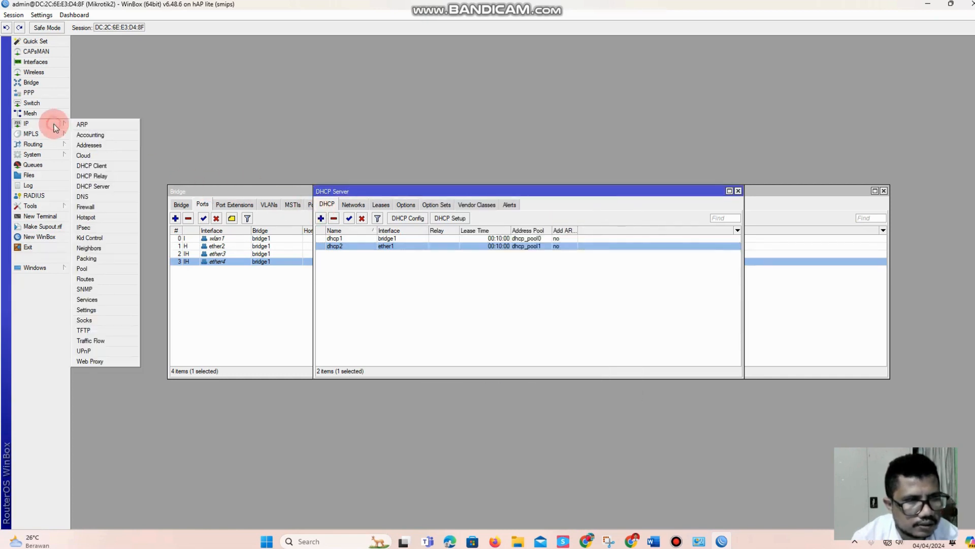
click(104, 209)
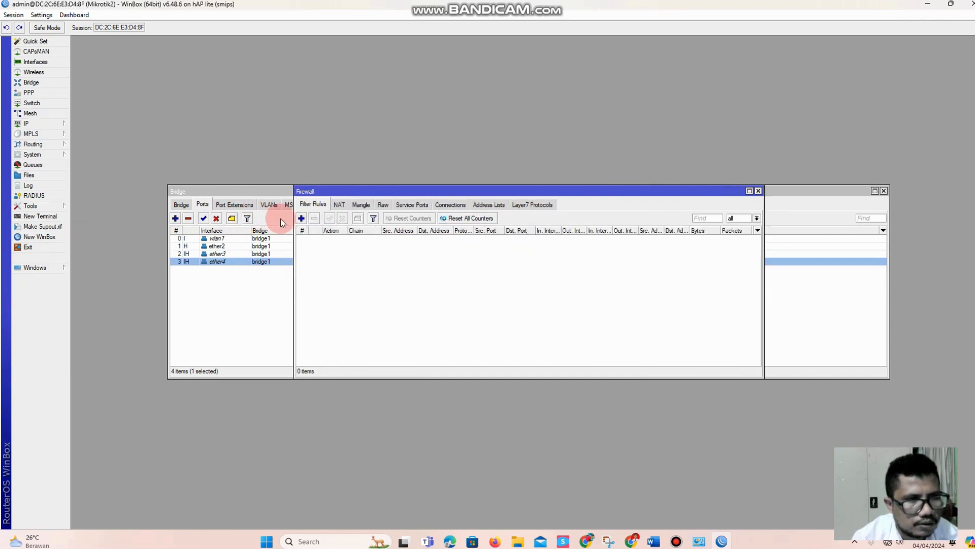
click(339, 204)
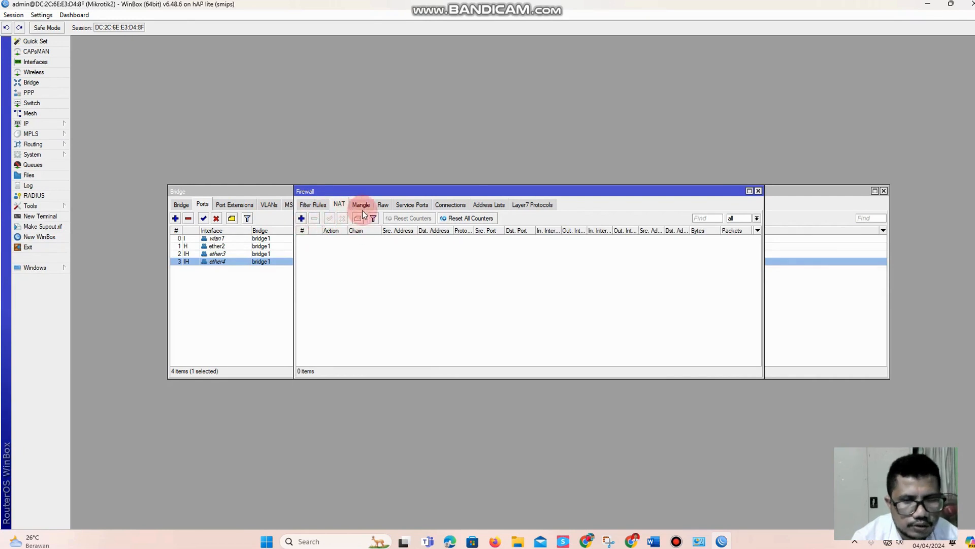
click(301, 218)
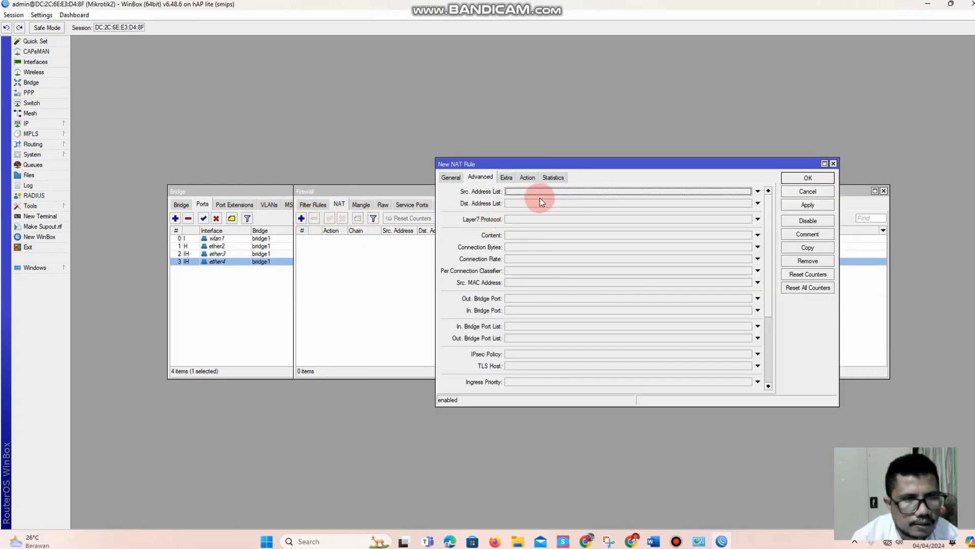
click(528, 177)
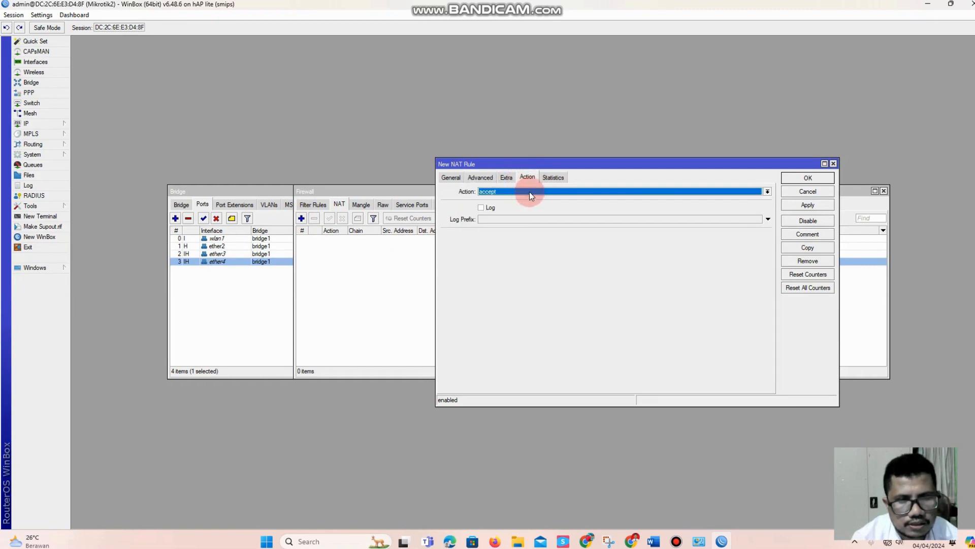
click(520, 191)
click(521, 234)
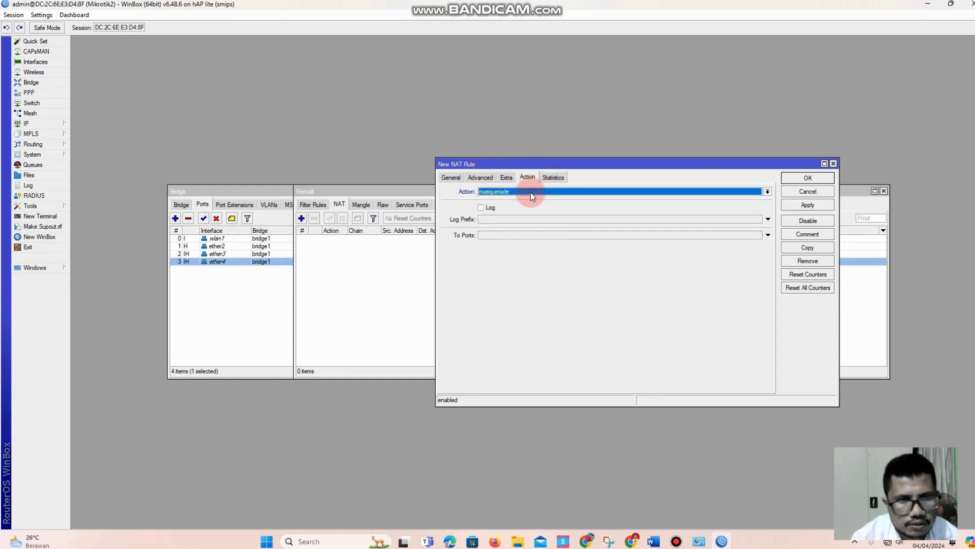
click(808, 206)
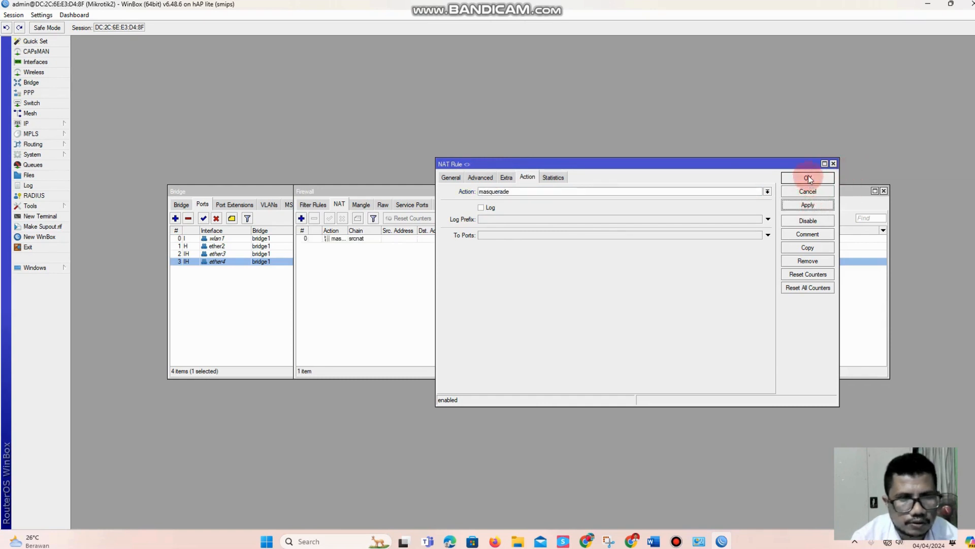
click(809, 177)
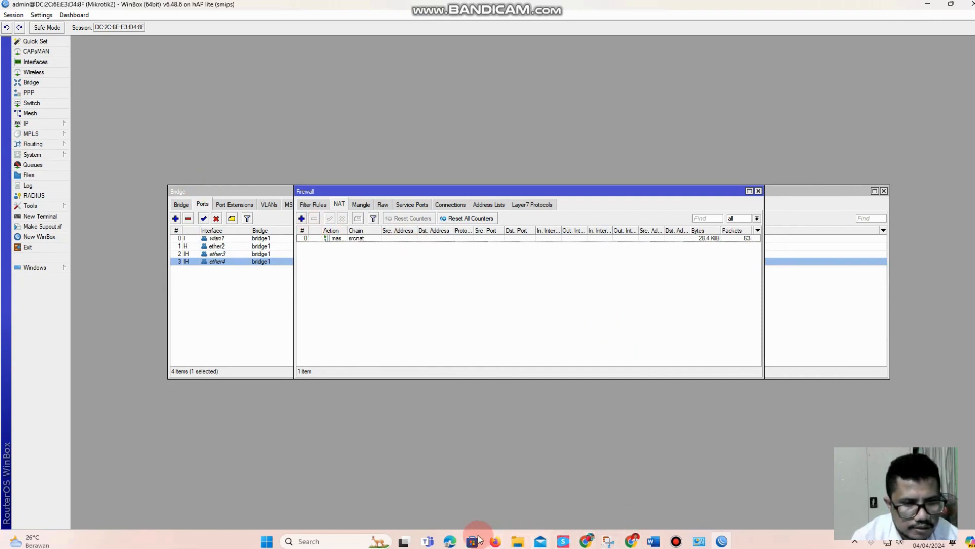
Switch to the Windows Network Connections window and restart the Ethernet adapter by disabling and re-enabling it
click(457, 543)
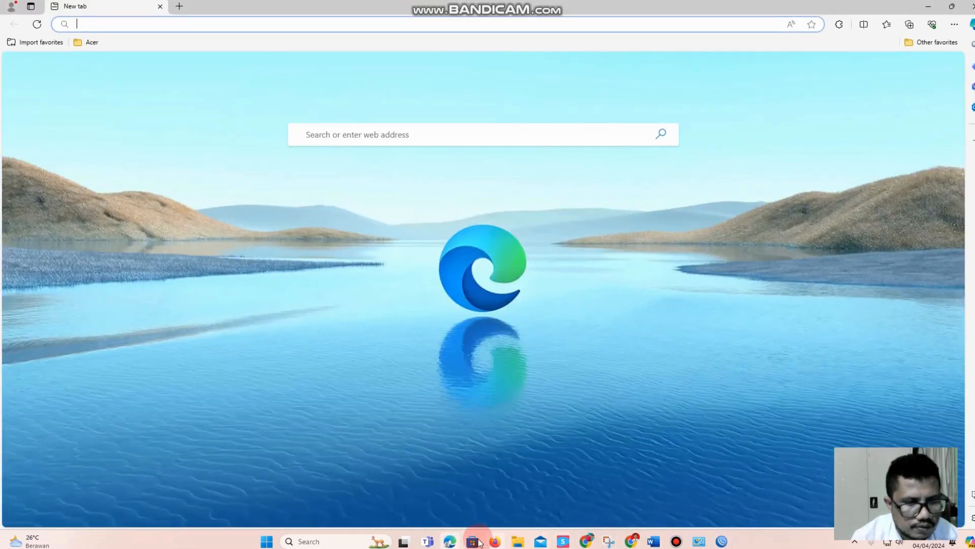
click(586, 543)
click(699, 541)
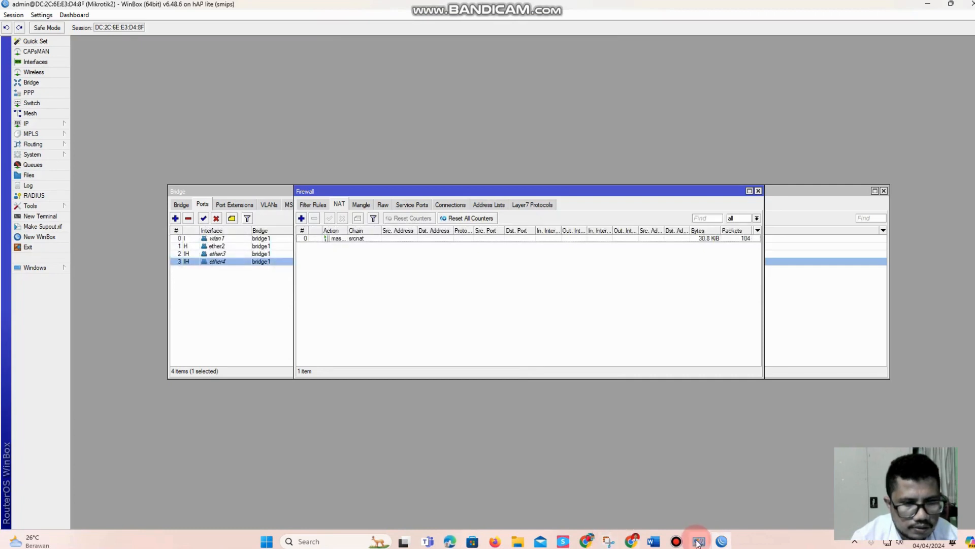
click(486, 231)
double_click(392, 81)
right_click(391, 83)
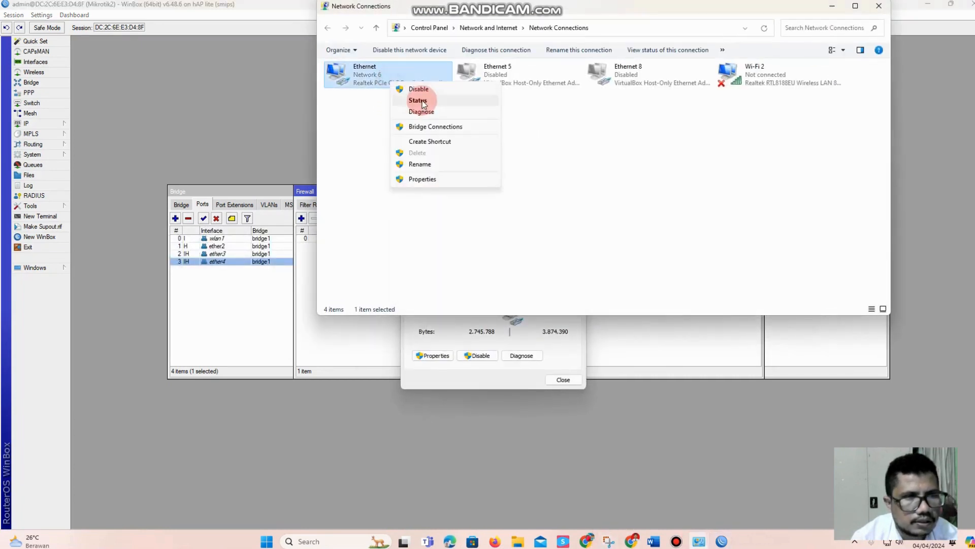
click(407, 89)
right_click(389, 78)
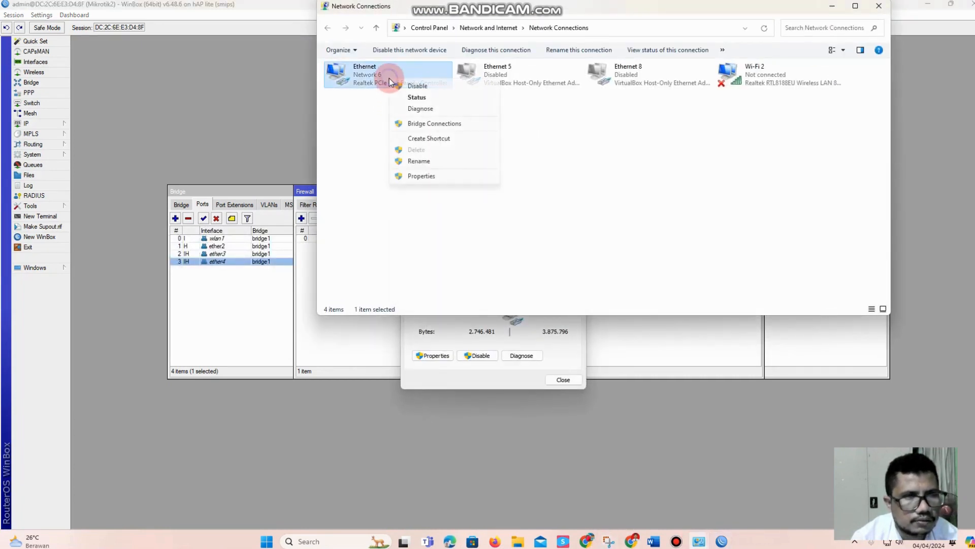
click(371, 93)
double_click(371, 82)
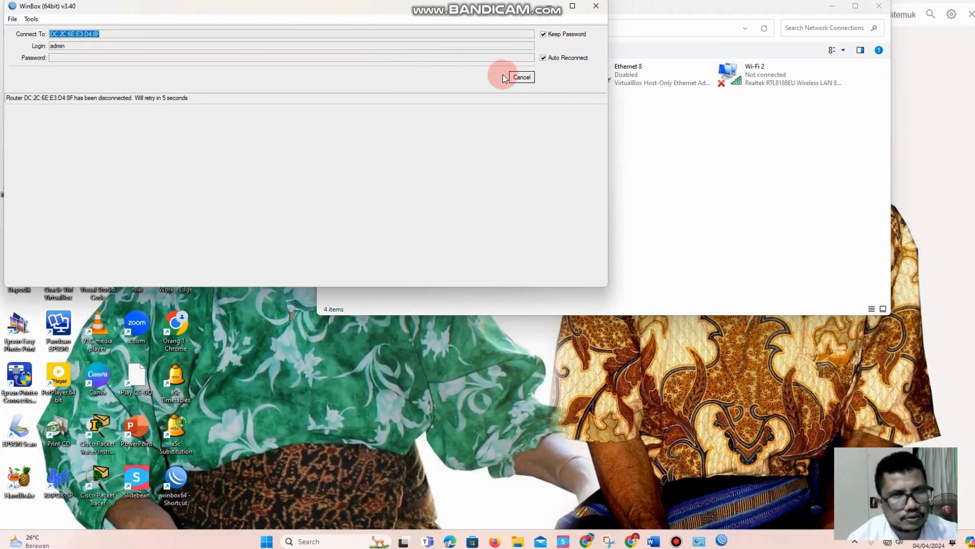
Set the WinBox login window aside and refresh the list of network connections
click(515, 77)
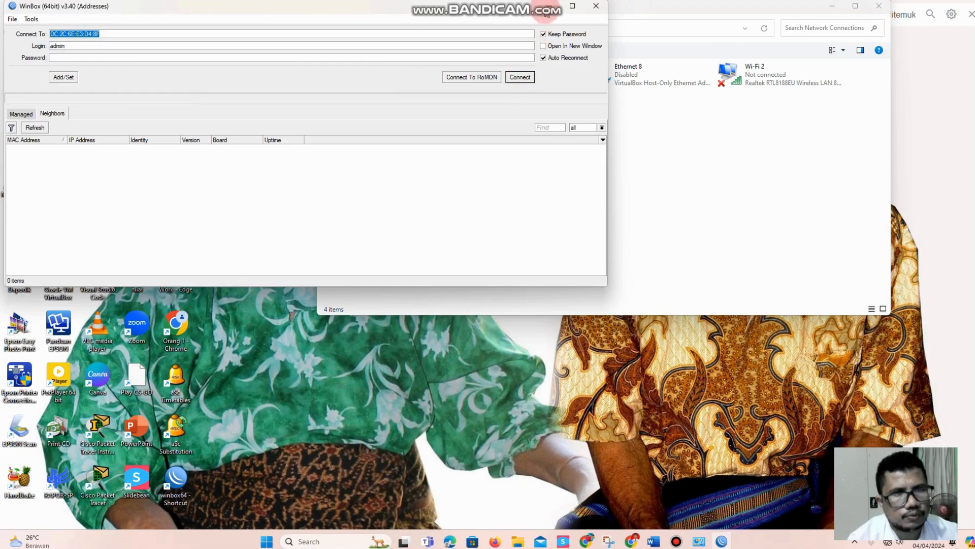
click(543, 14)
click(375, 80)
right_click(398, 124)
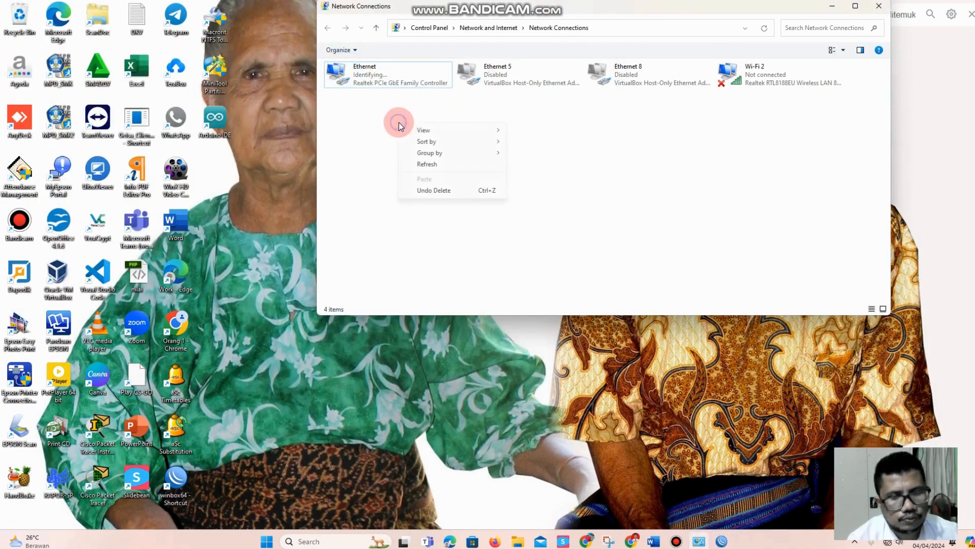
click(431, 164)
Examine the Ethernet connection's details for its IPv4 address, subnet mask, gateway and DNS servers, and close the status windows
click(395, 84)
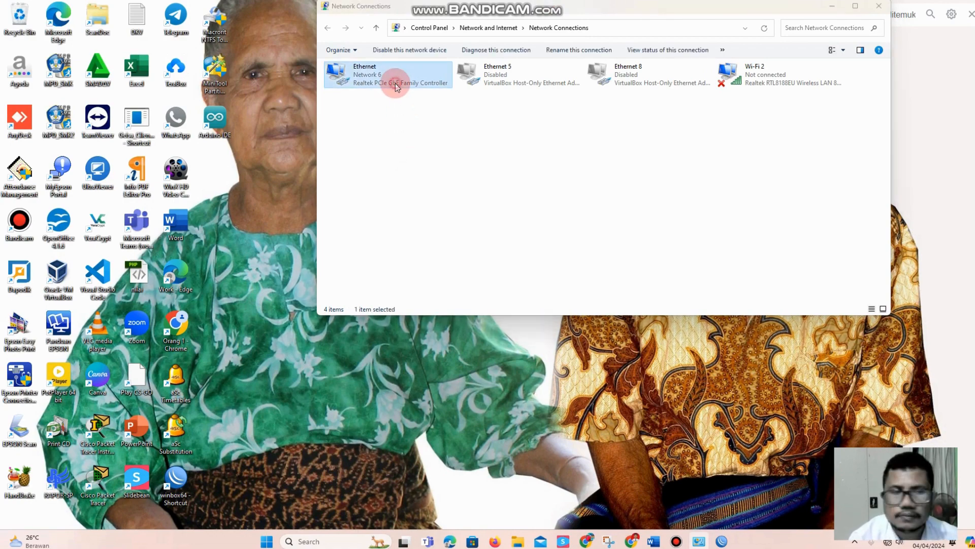
double_click(395, 85)
click(450, 264)
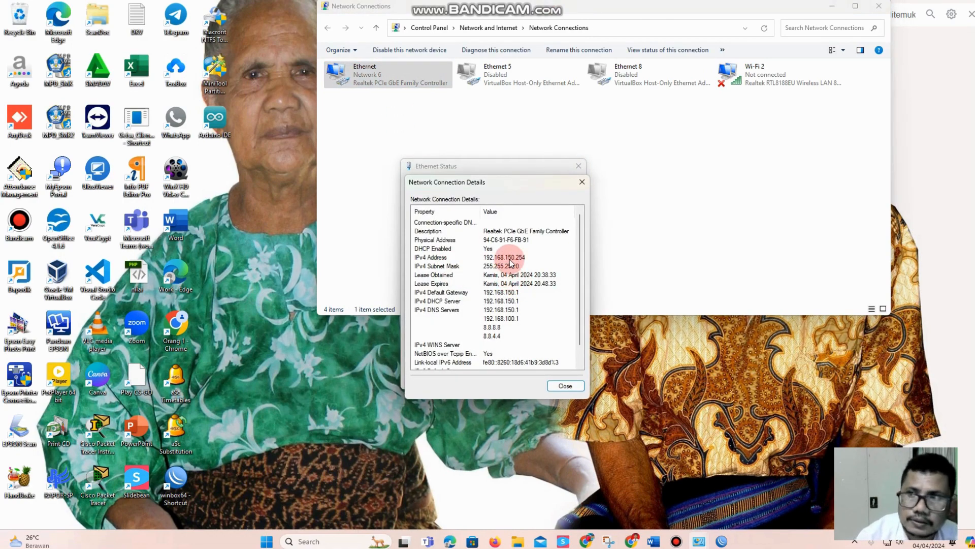
click(509, 259)
click(508, 266)
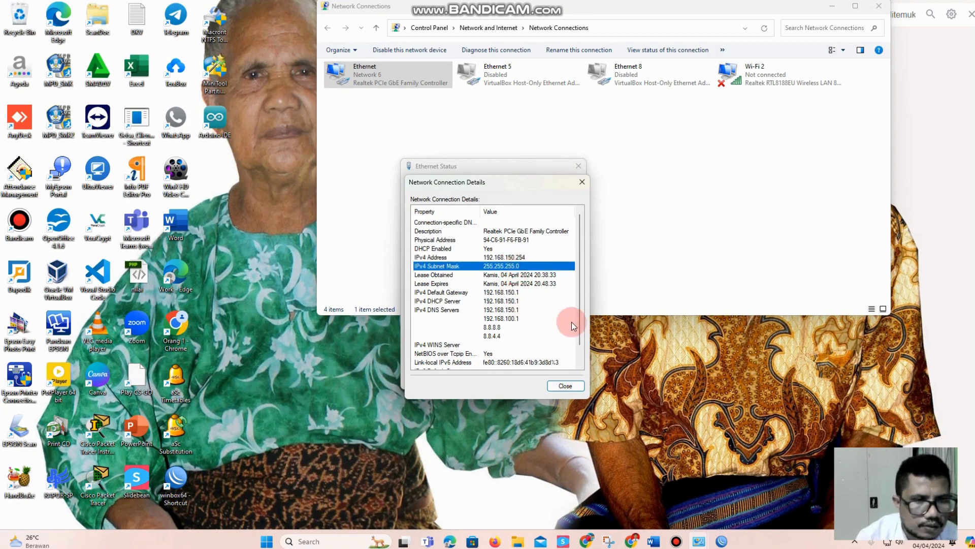
click(565, 385)
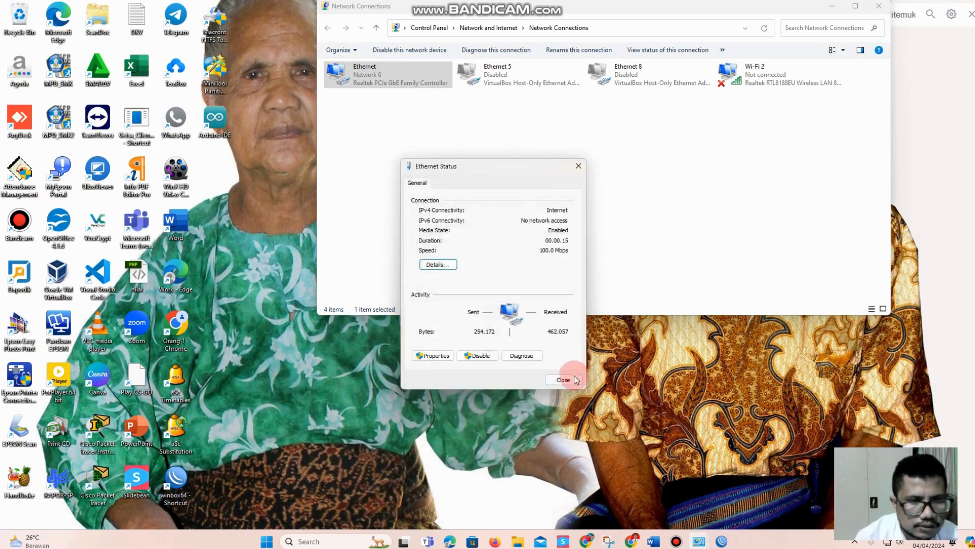
click(576, 378)
Switch to Chrome, run Google's internet speed test, and close it during the download test
click(630, 542)
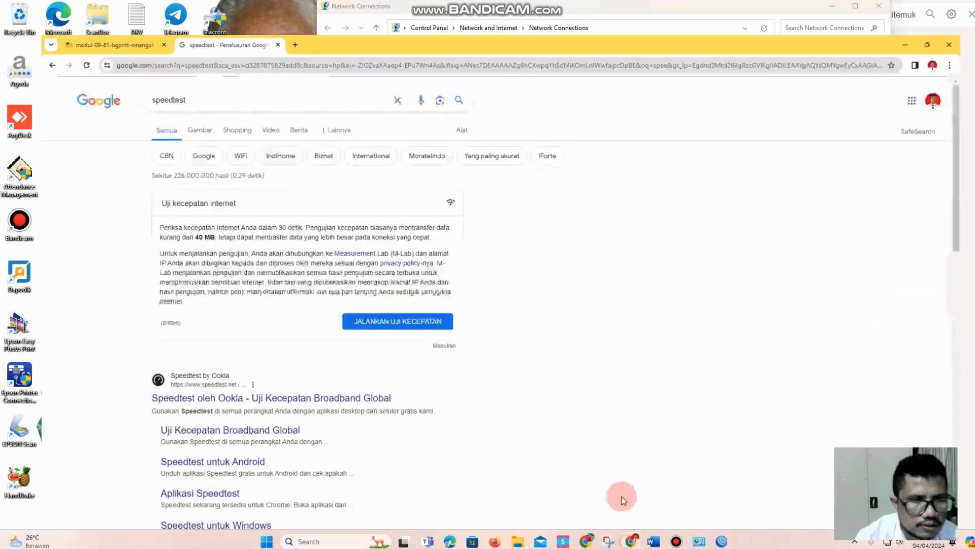
click(401, 307)
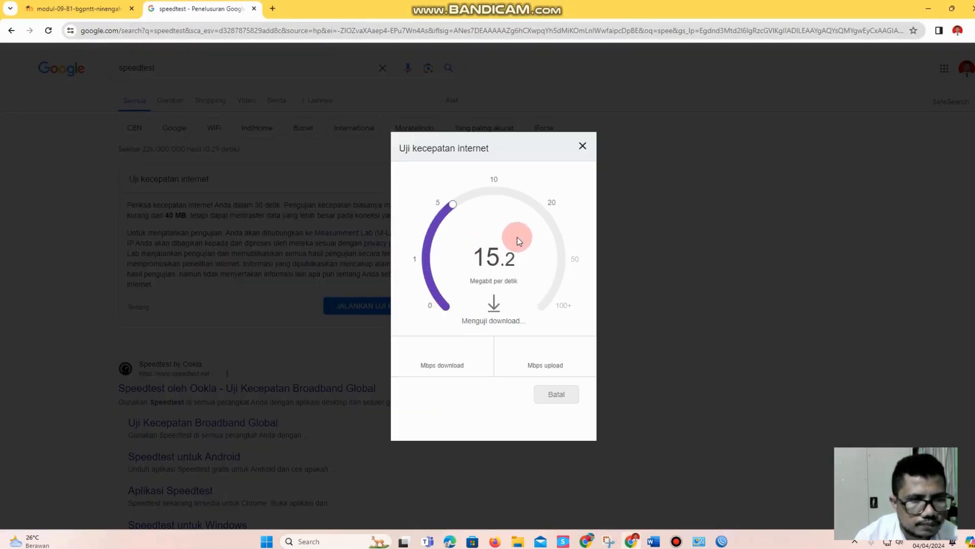
click(583, 146)
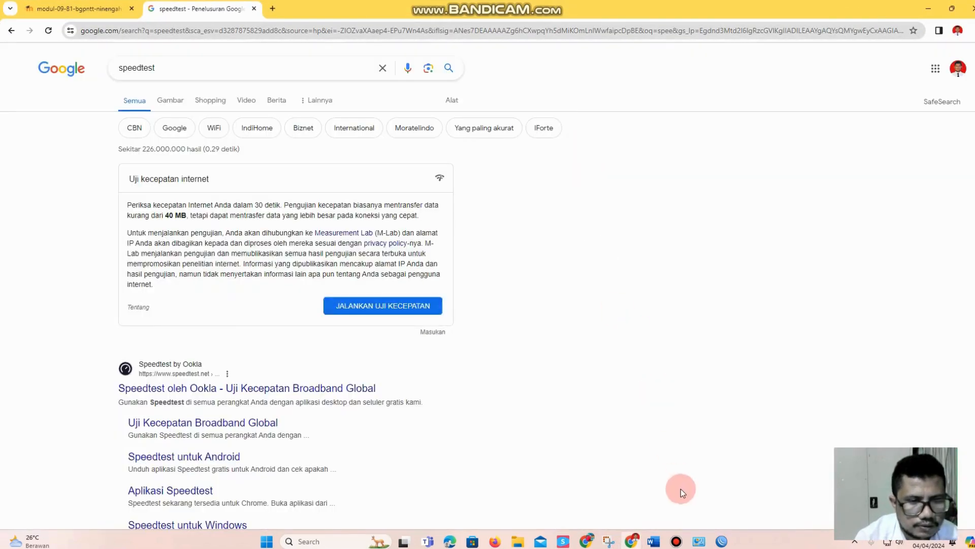
Switch to the task sheet in Word and review the remaining tasks, including the 64 kbps and 32 kbps client bandwidth limits
click(653, 541)
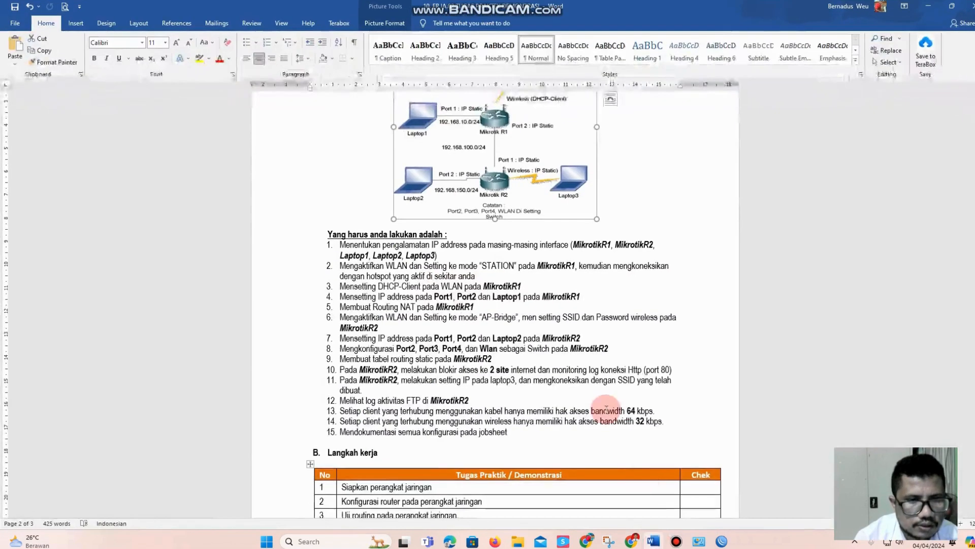
scroll(426, 284, down, 3)
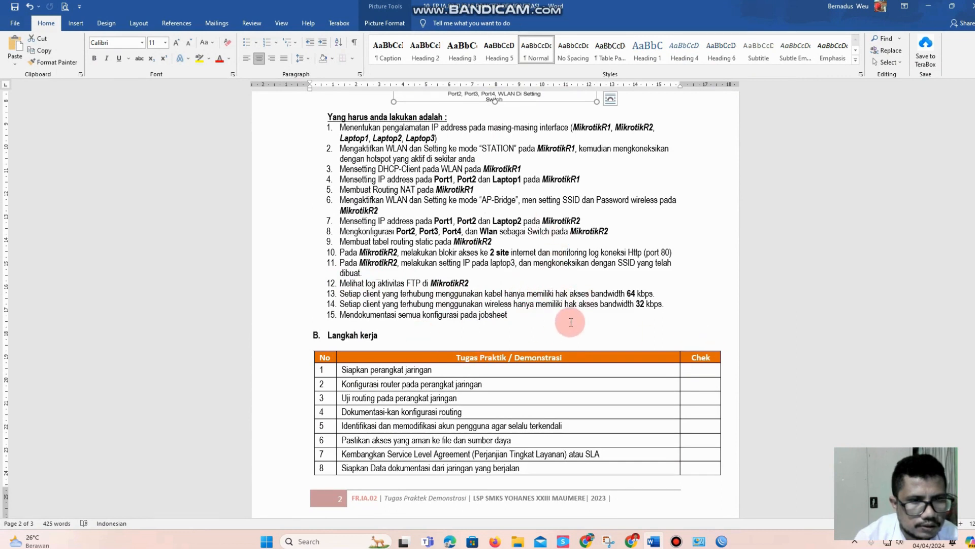
click(643, 297)
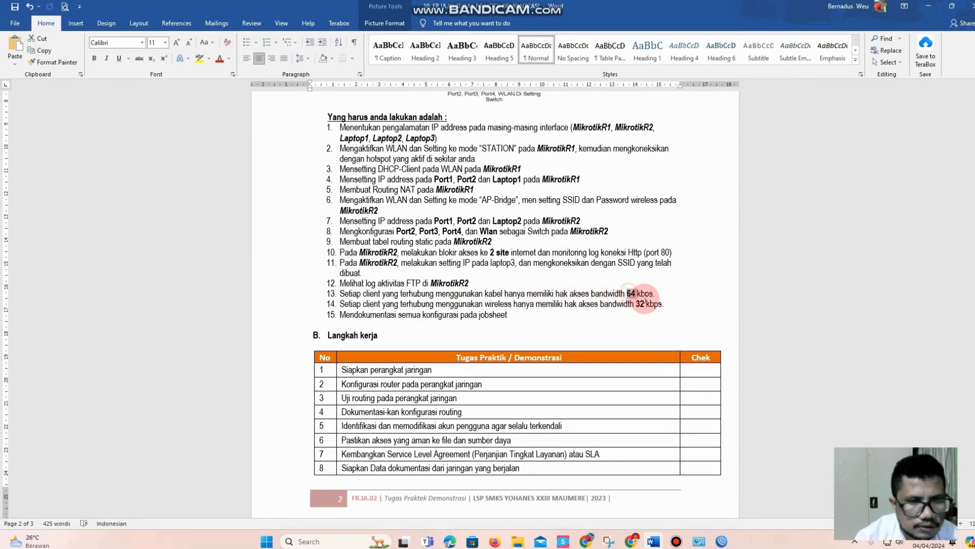
drag(629, 292, 647, 301)
click(527, 262)
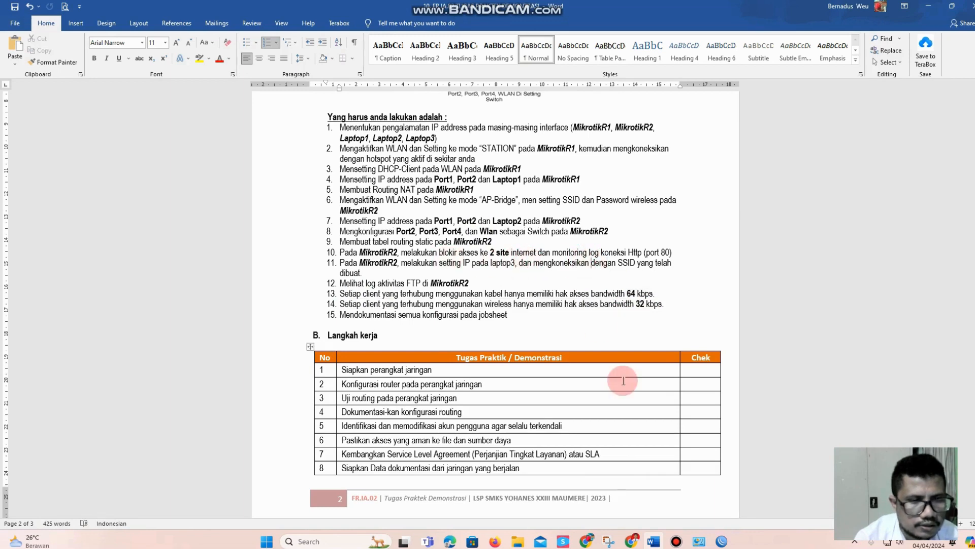
Switch to WinBox and connect to the neighbour Mikrotik2 at 192.168.150.1 as admin
click(722, 541)
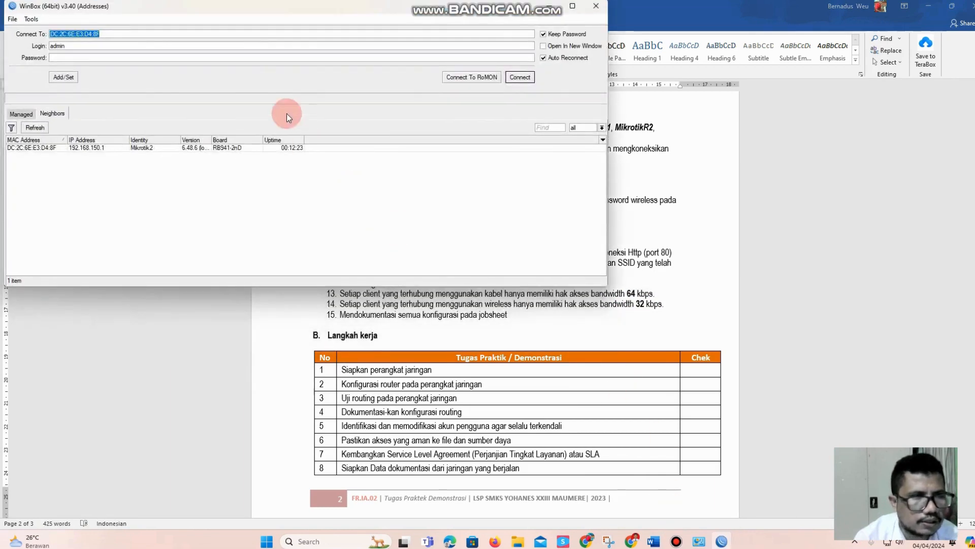
click(93, 150)
click(519, 78)
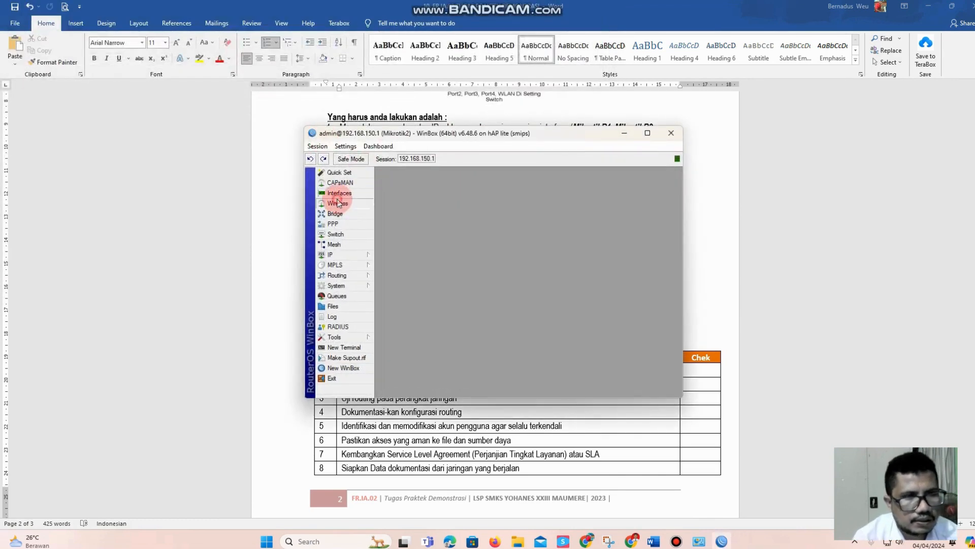
Maximize the router session and enable the wlan1 wireless interface
click(338, 203)
click(637, 138)
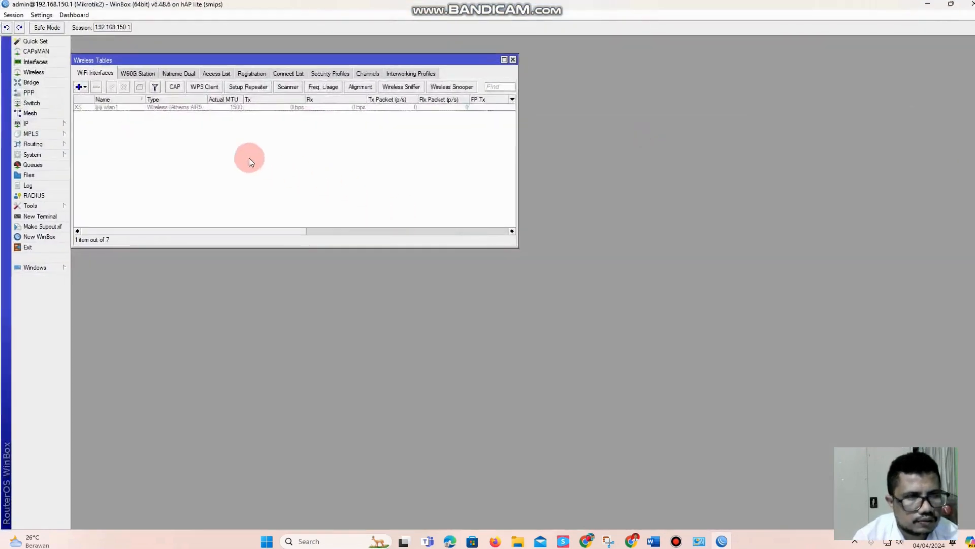
click(152, 107)
click(111, 87)
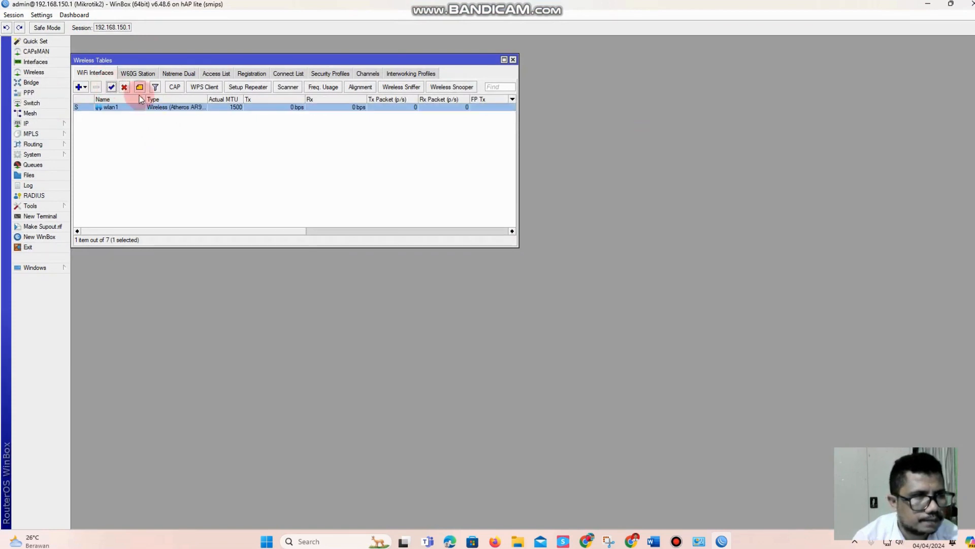
Set the wireless mode of the wlan1 interface to ap bridge
double_click(180, 108)
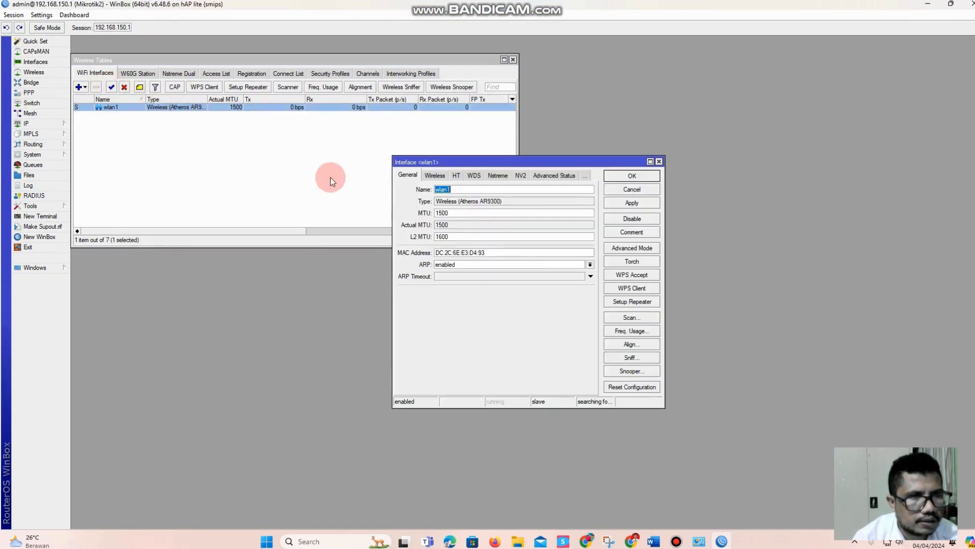
click(436, 176)
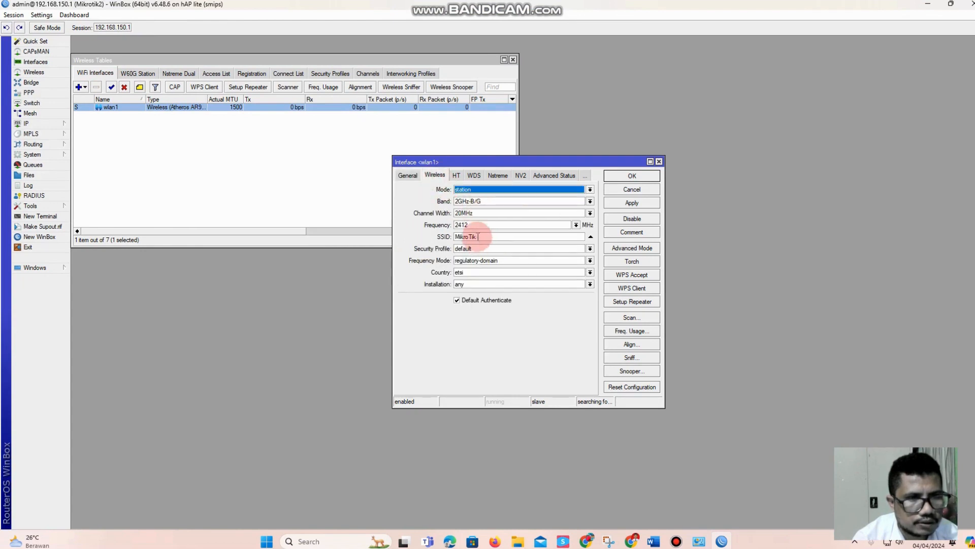
drag(478, 239, 441, 237)
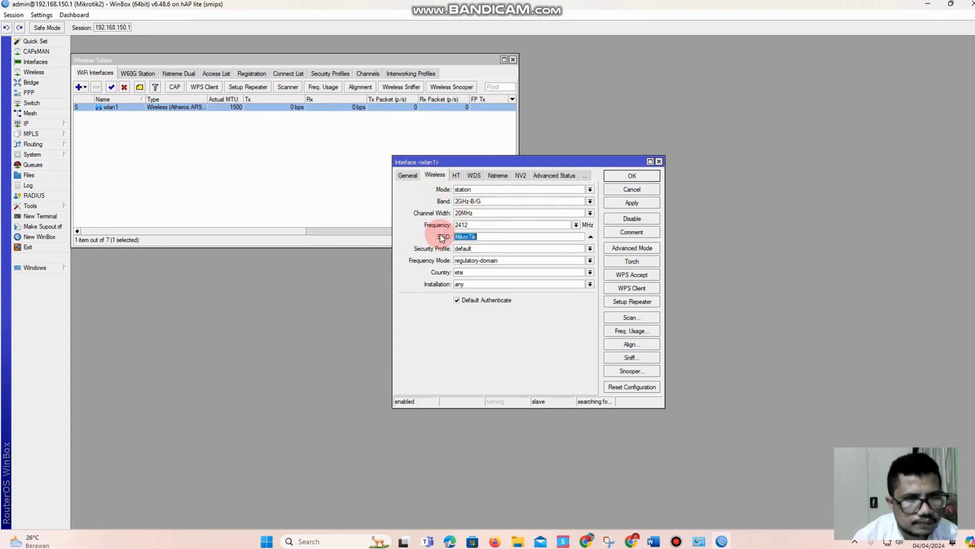
click(486, 191)
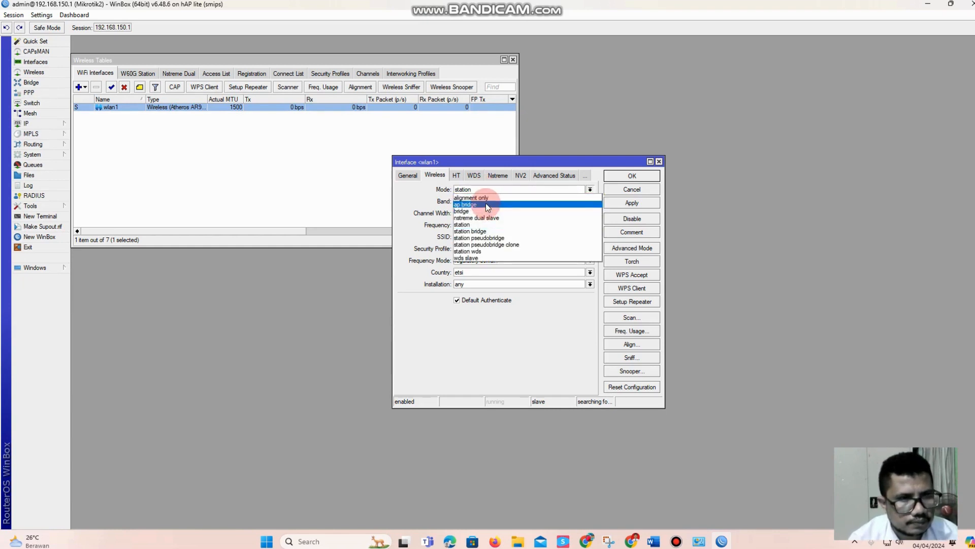
click(486, 204)
click(468, 191)
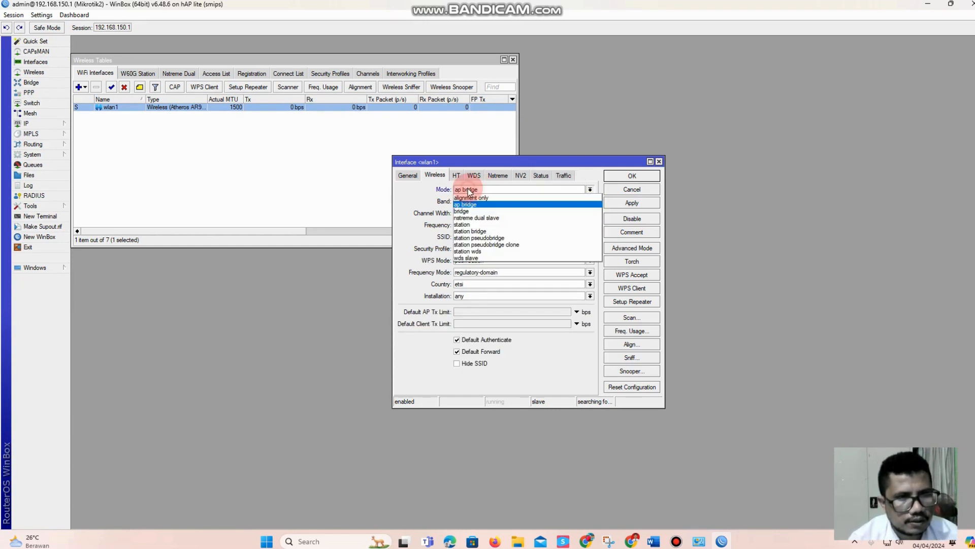
click(468, 191)
click(468, 191)
click(468, 191)
Check the task sheet in Word, set wlan1's SSID to UJILSP with the default security profile, and apply the wireless settings
click(629, 459)
click(653, 541)
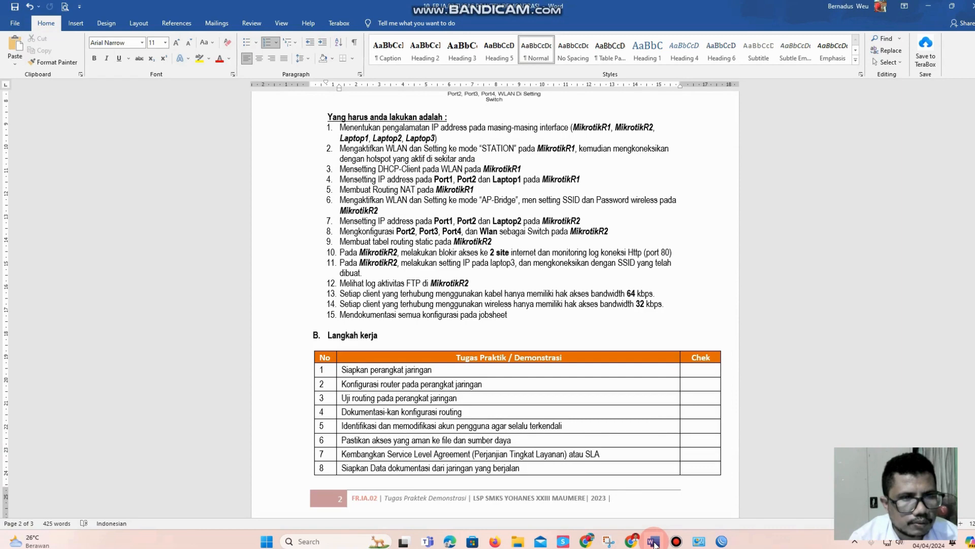
click(654, 541)
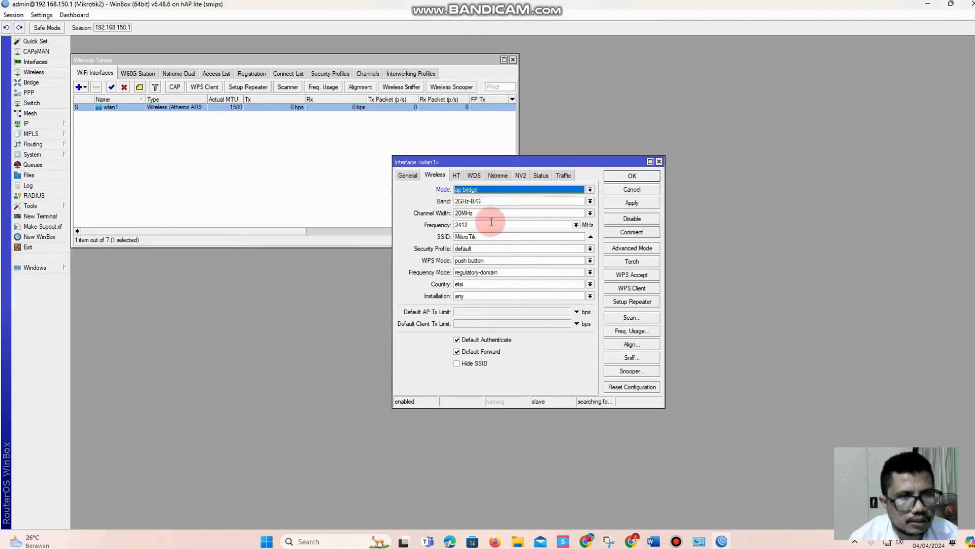
click(482, 235)
drag(482, 236, 420, 241)
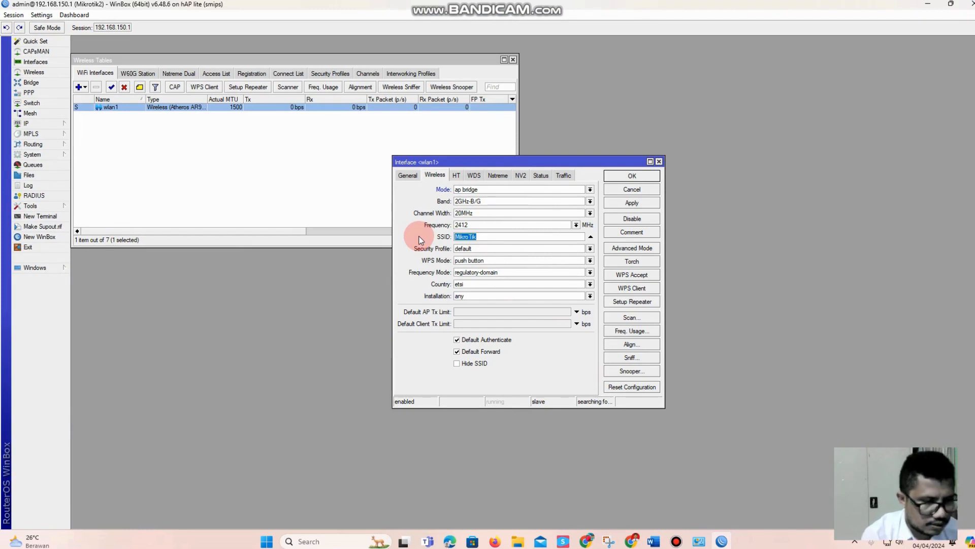
text(UJ)
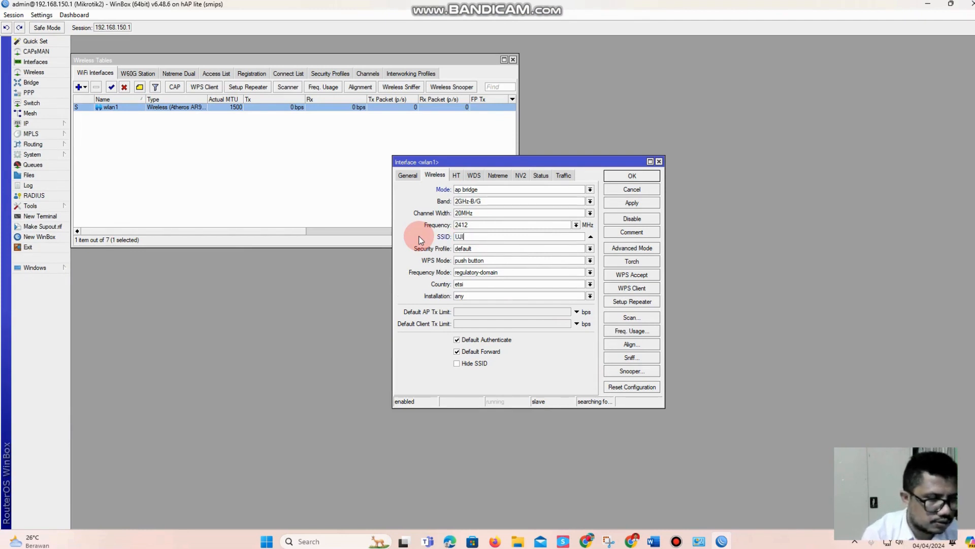
text(ILSP)
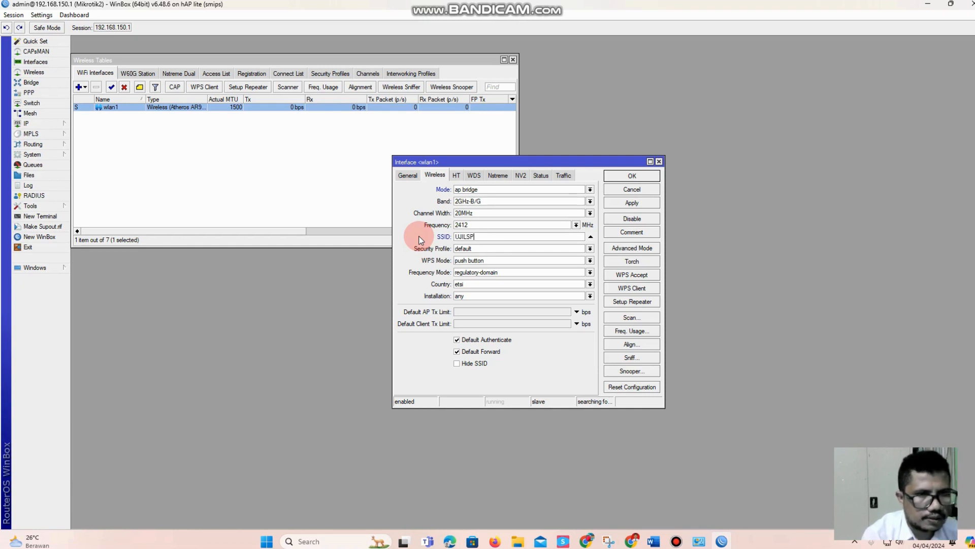
double_click(483, 248)
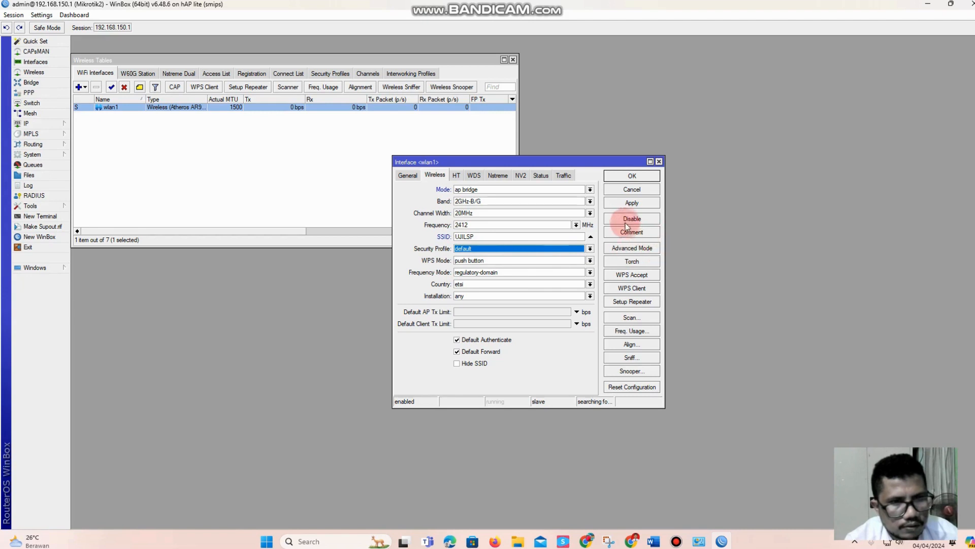
click(631, 202)
click(627, 178)
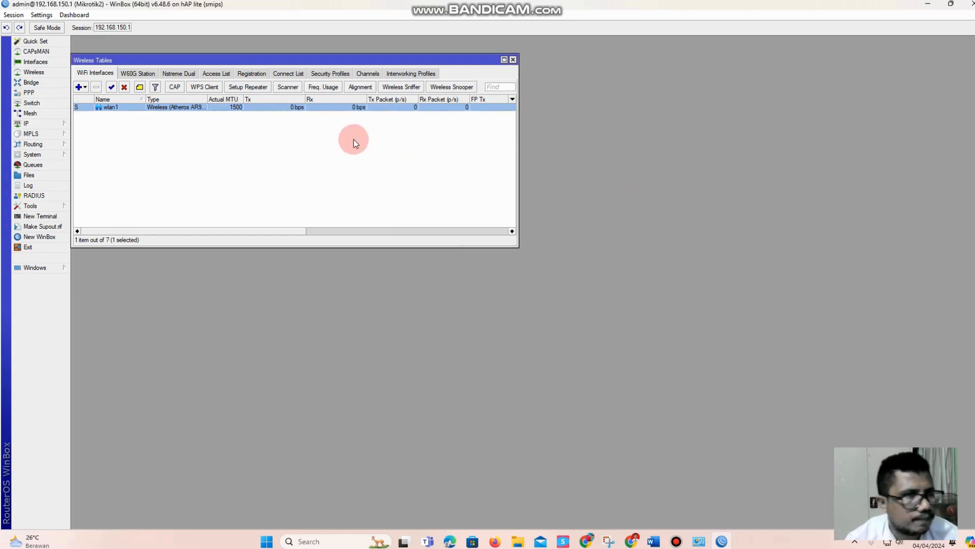
Add wireless security profile profile1 with dynamic keys mode and WPA2 PSK authentication, enter the WPA2 pre-shared key, and apply it
click(331, 74)
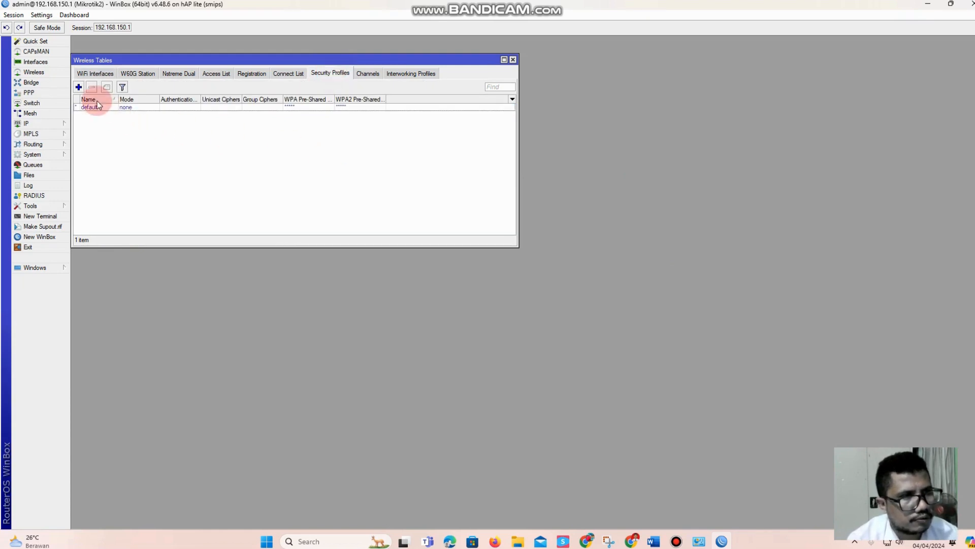
click(79, 87)
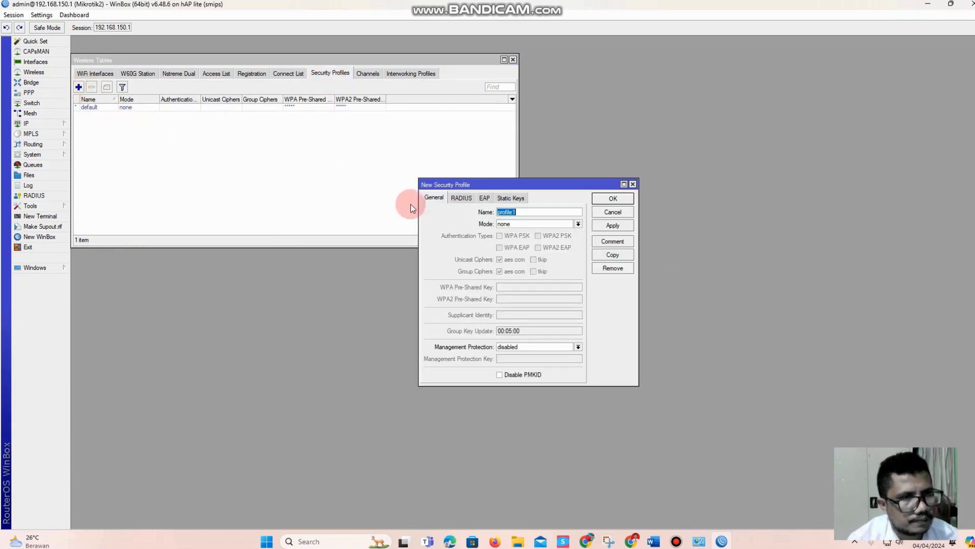
click(522, 224)
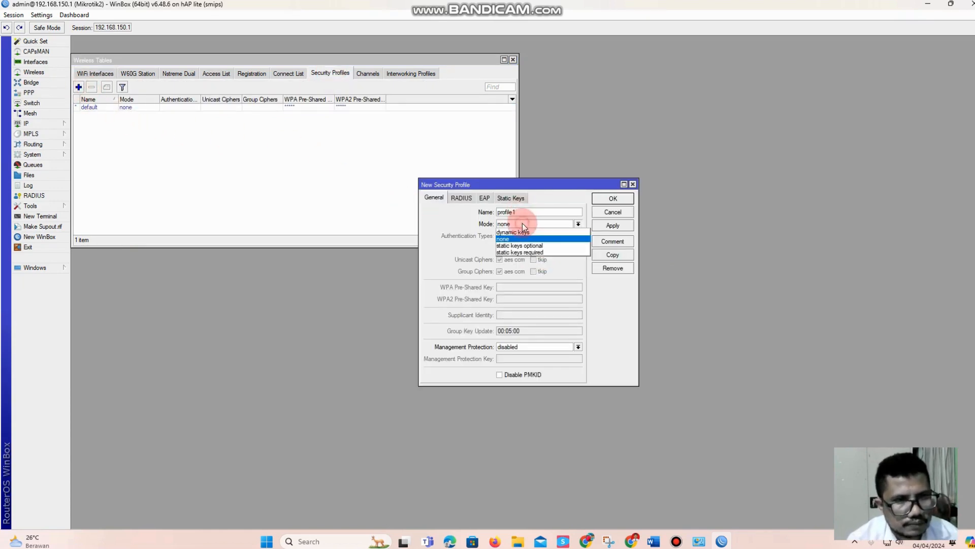
click(525, 237)
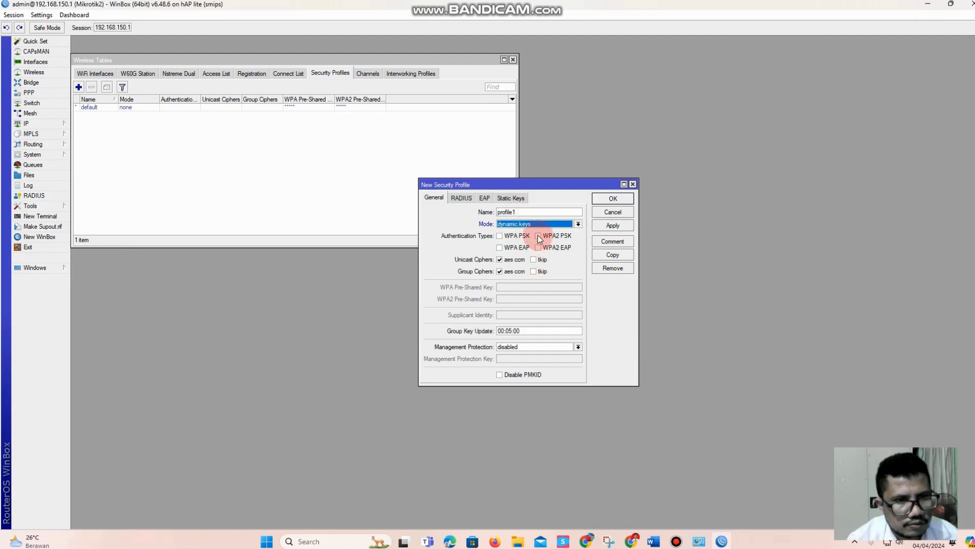
click(538, 236)
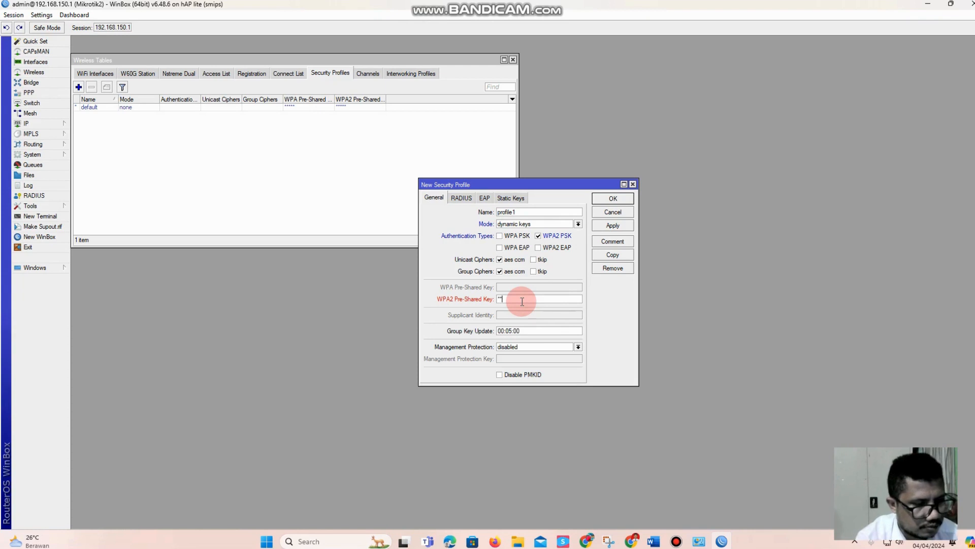
click(613, 226)
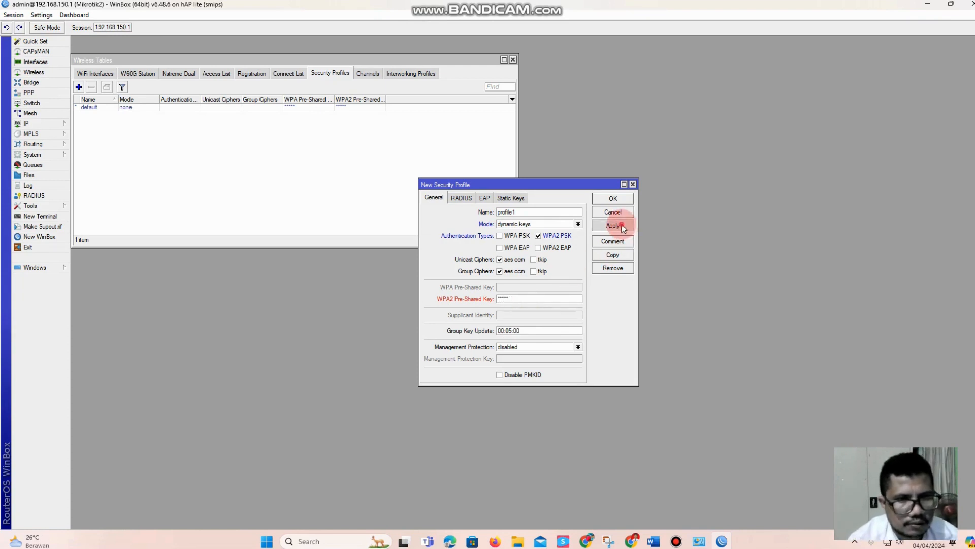
Extend the WPA2 pre-shared key of security profile profile1 to eight characters, then save and close the profile
click(594, 279)
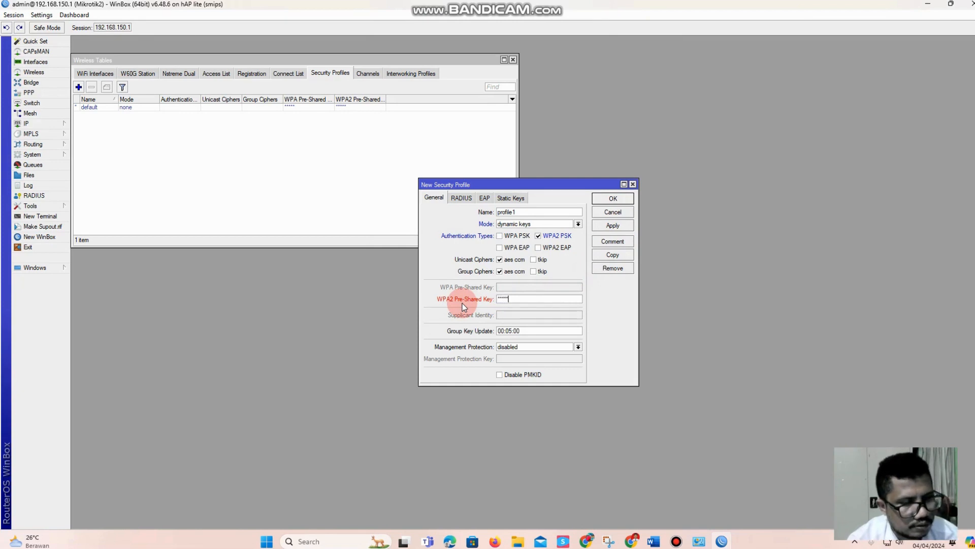
text(*)
click(612, 225)
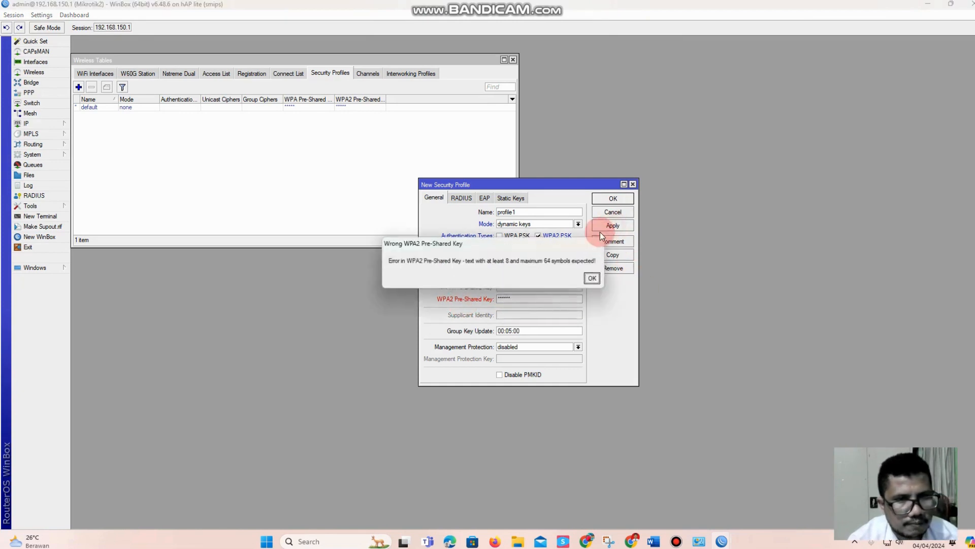
click(594, 279)
click(432, 292)
text(*******)
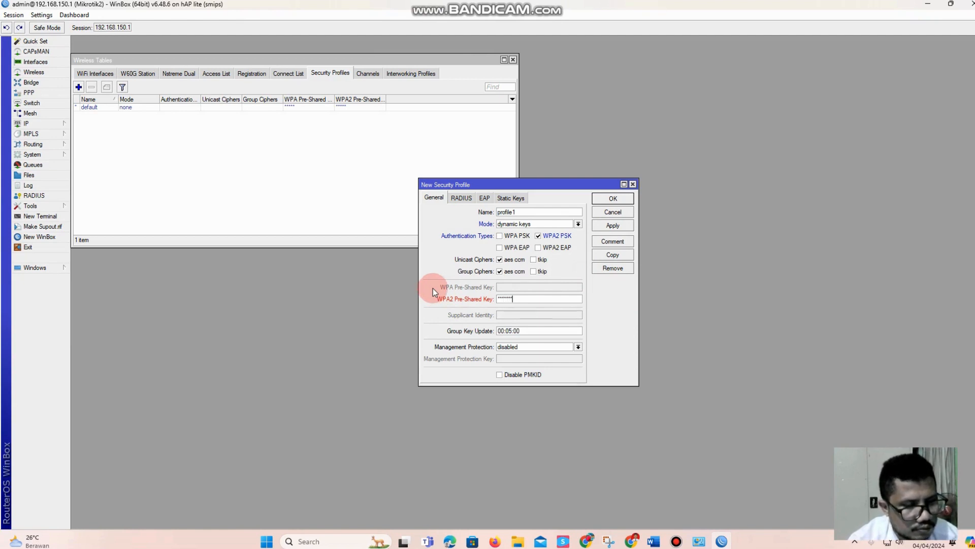
text(*)
click(613, 225)
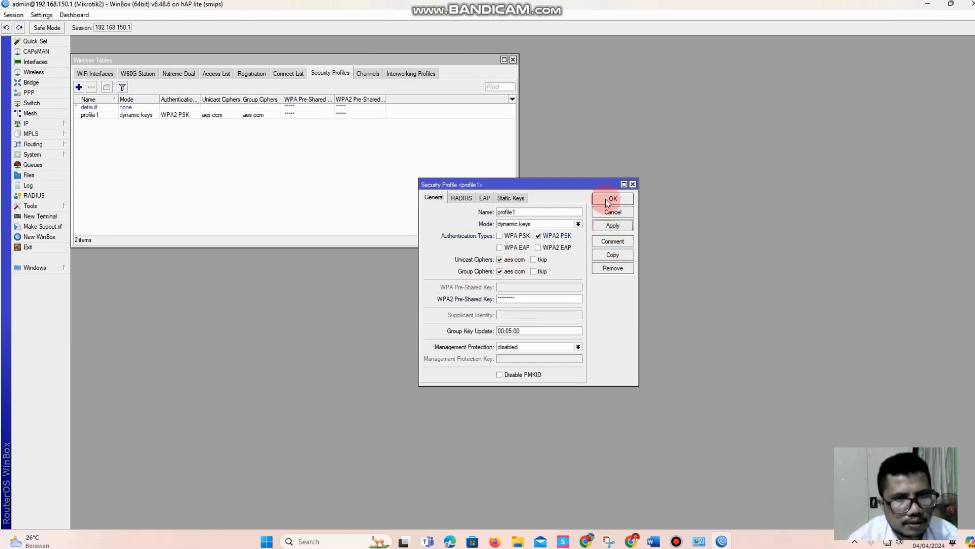
click(608, 199)
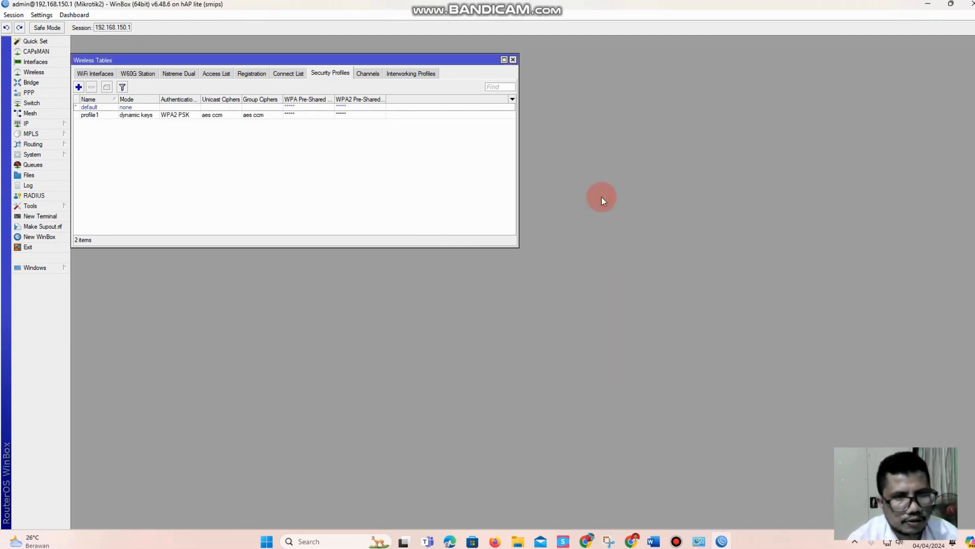
Assign security profile profile1 to the wlan1 wireless interface, then apply and close its settings
click(108, 75)
click(100, 106)
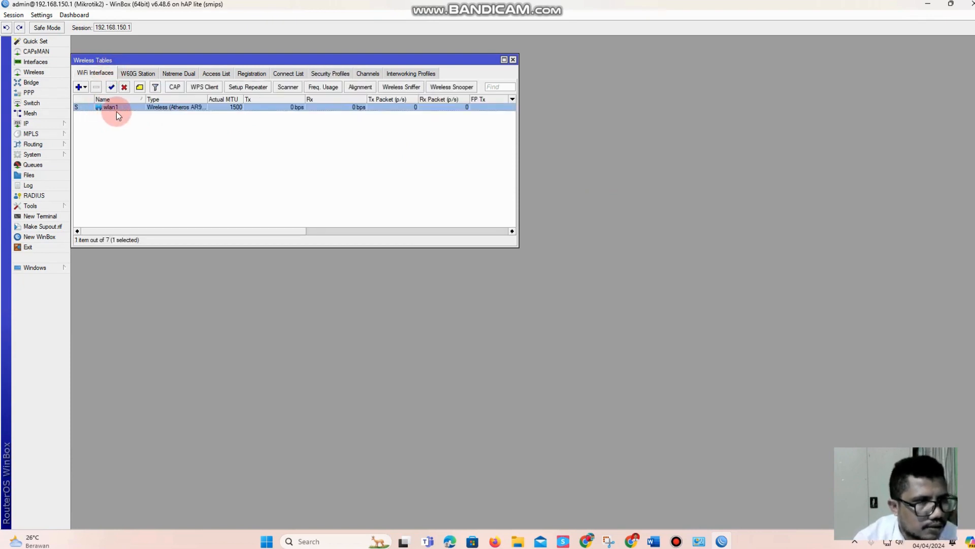
double_click(117, 108)
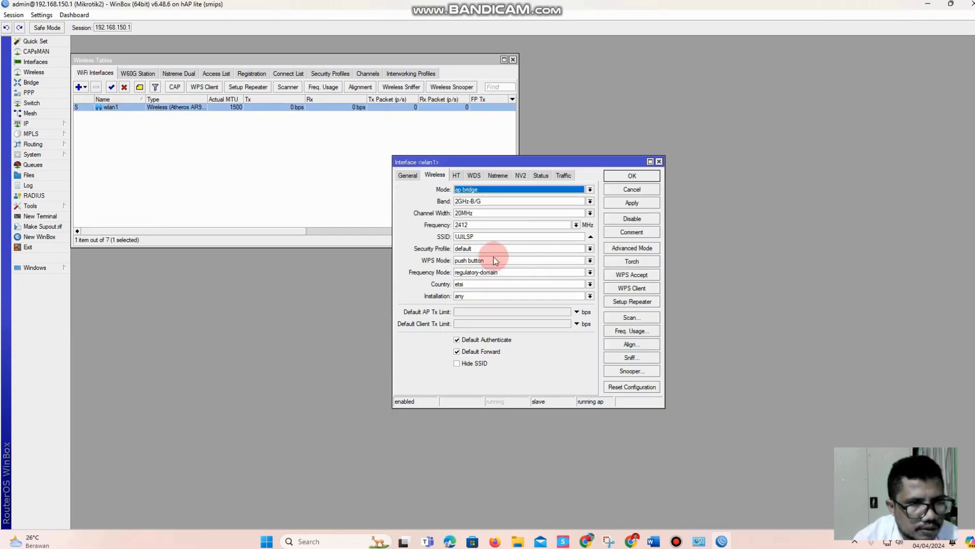
click(475, 248)
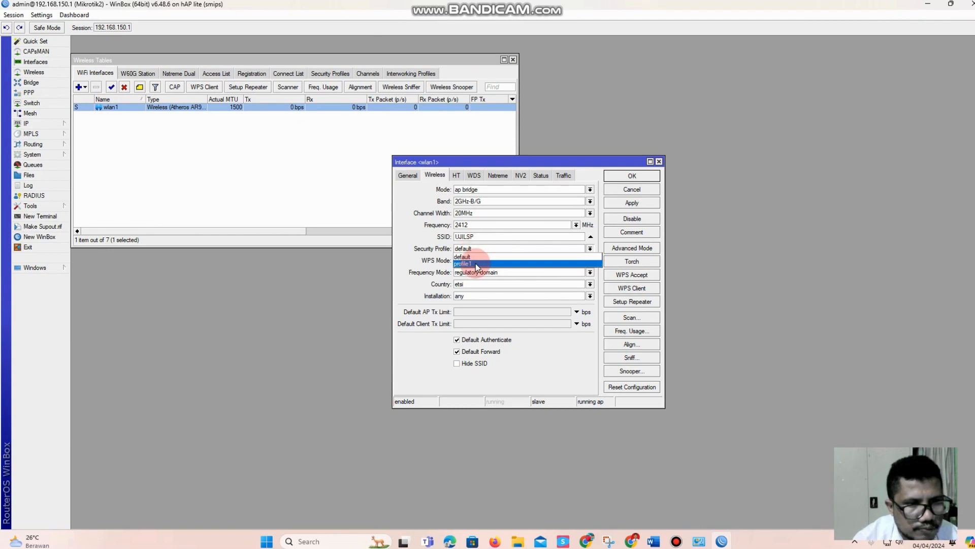
click(477, 265)
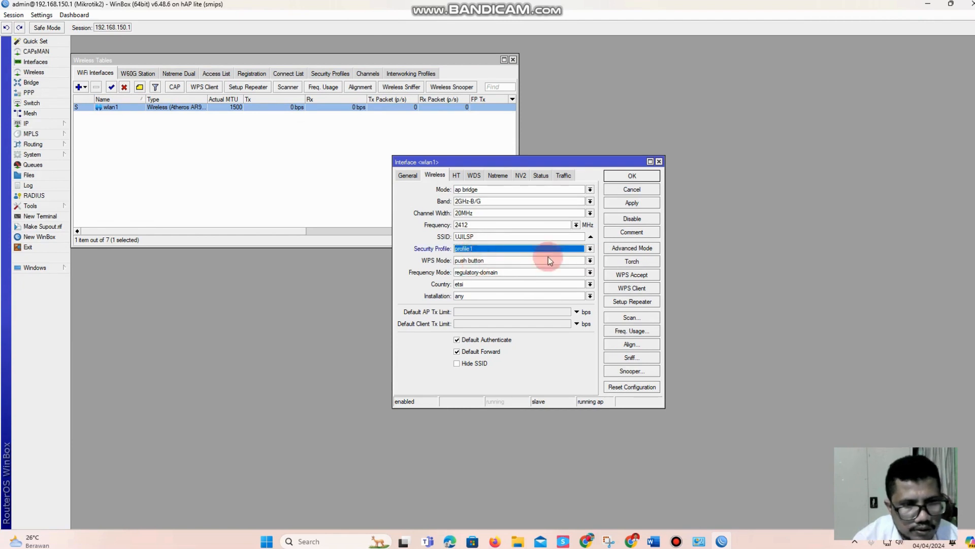
click(632, 203)
click(631, 176)
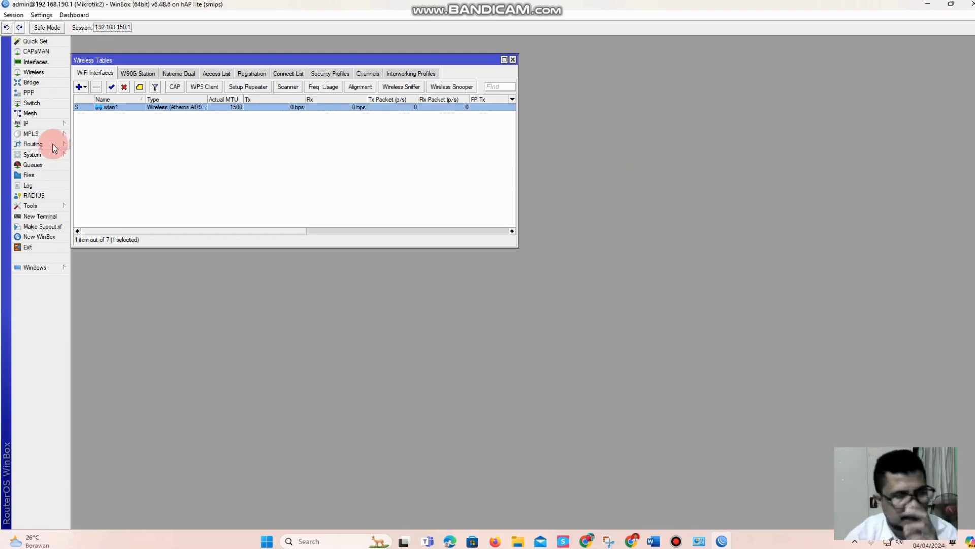
Switch to the Word task sheet and review the MikrotikR2 task on blocking two sites and logging HTTP connections, then return to WinBox
click(654, 542)
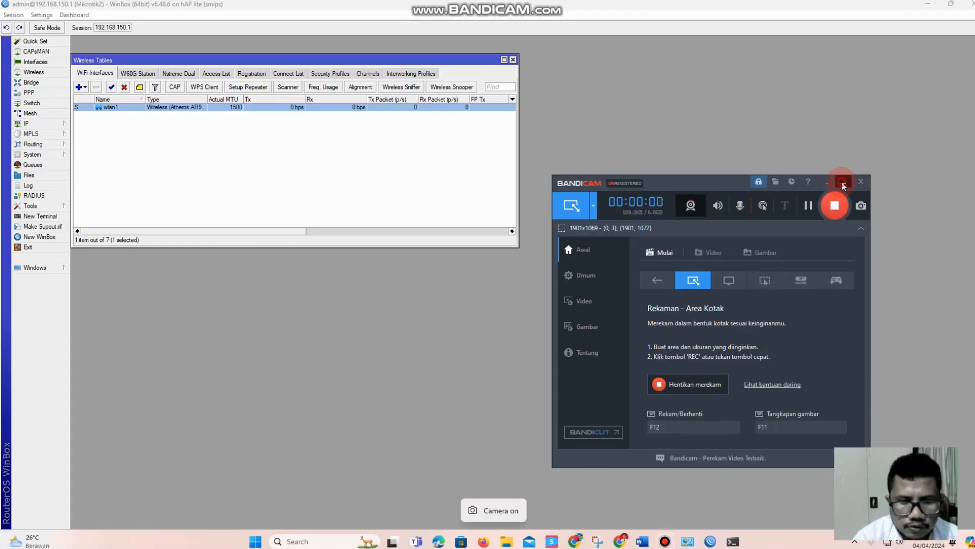
click(843, 183)
click(645, 541)
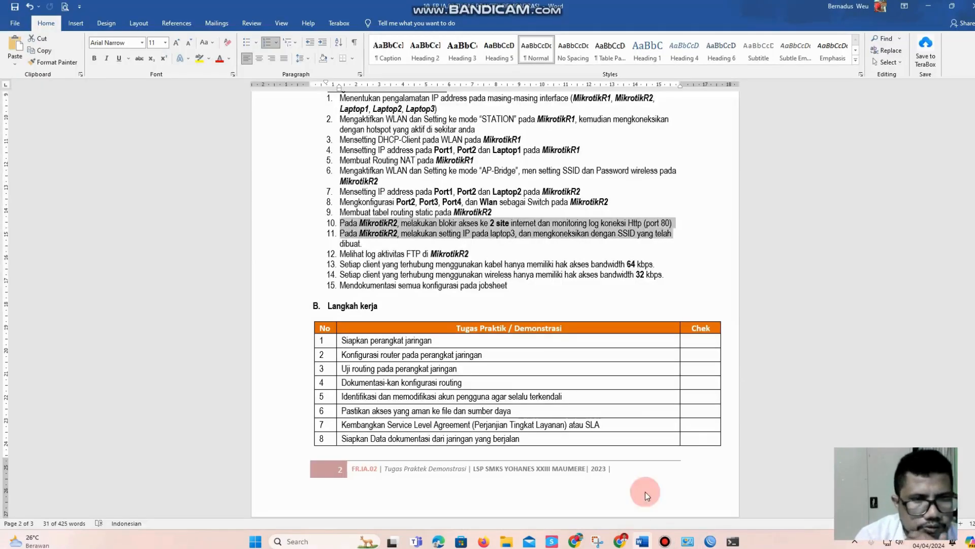
click(508, 223)
click(430, 231)
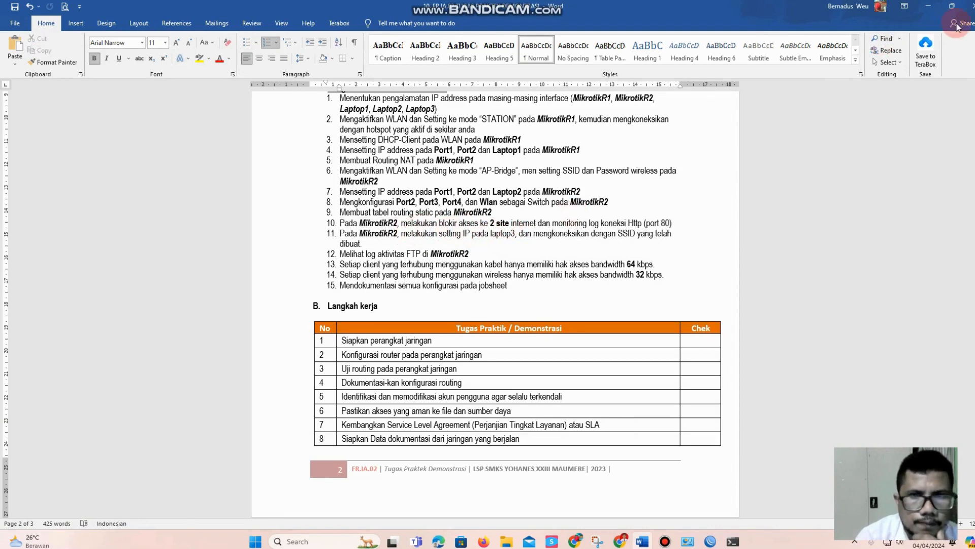
click(928, 5)
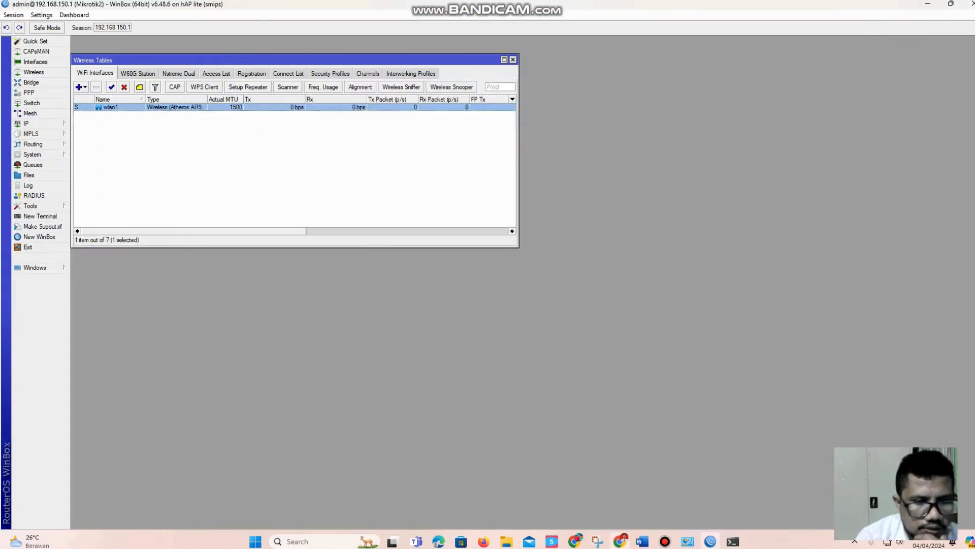
Switch to Chrome and reload detik.com to check access to the site, then return to WinBox
click(619, 541)
click(128, 31)
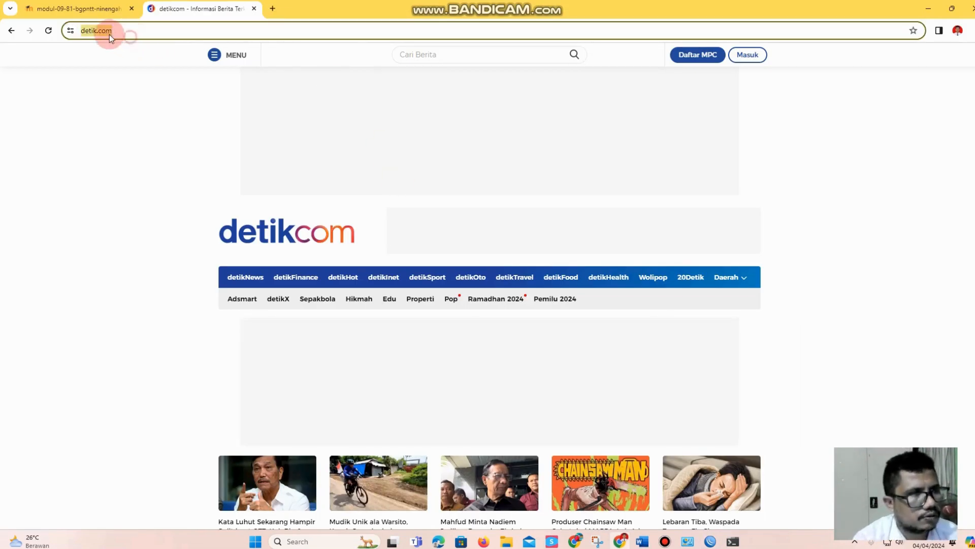
click(48, 31)
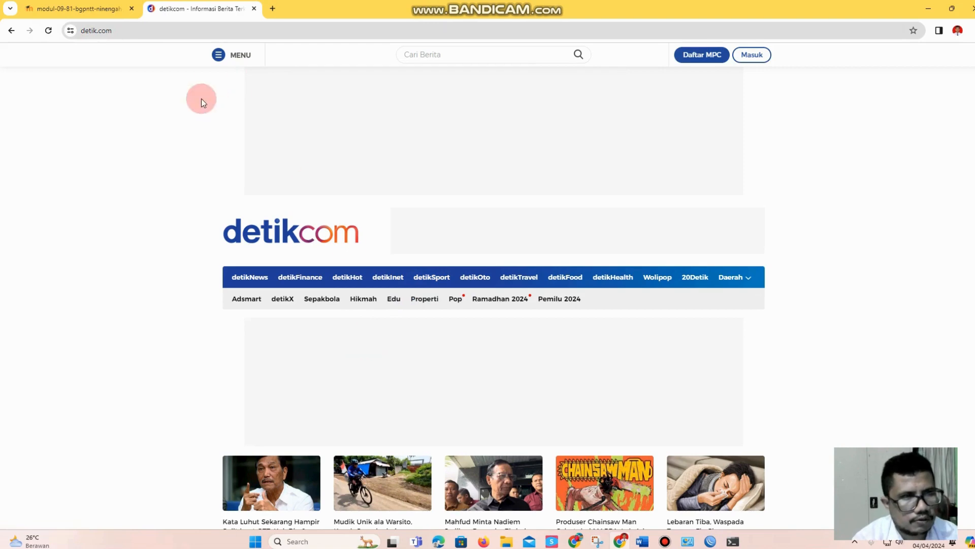
click(926, 10)
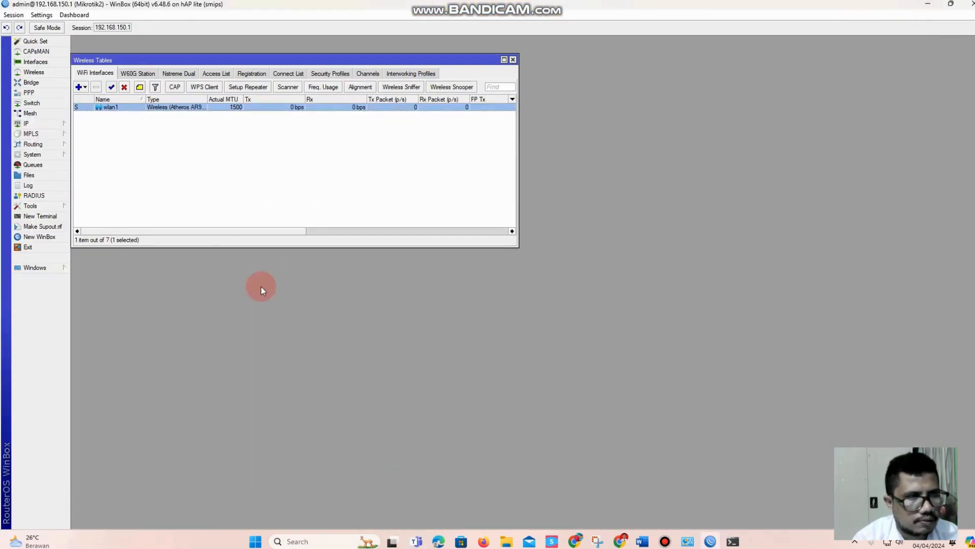
Open a new Command Prompt window
click(302, 540)
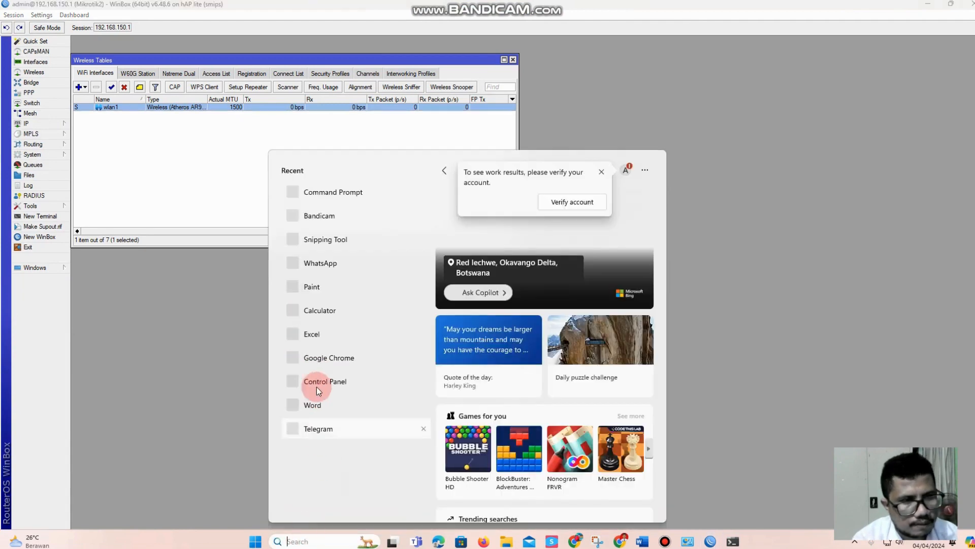
text(cmd)
click(322, 216)
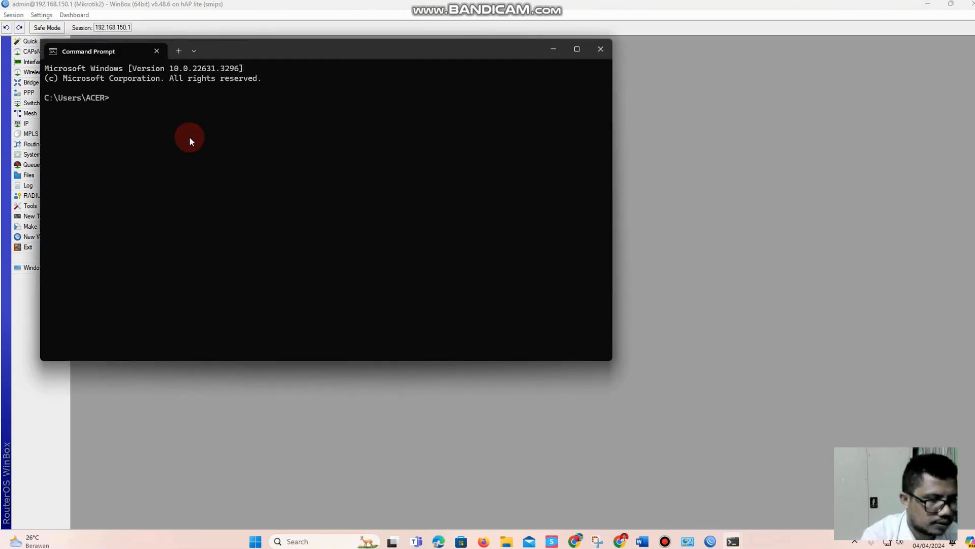
text(nsloo)
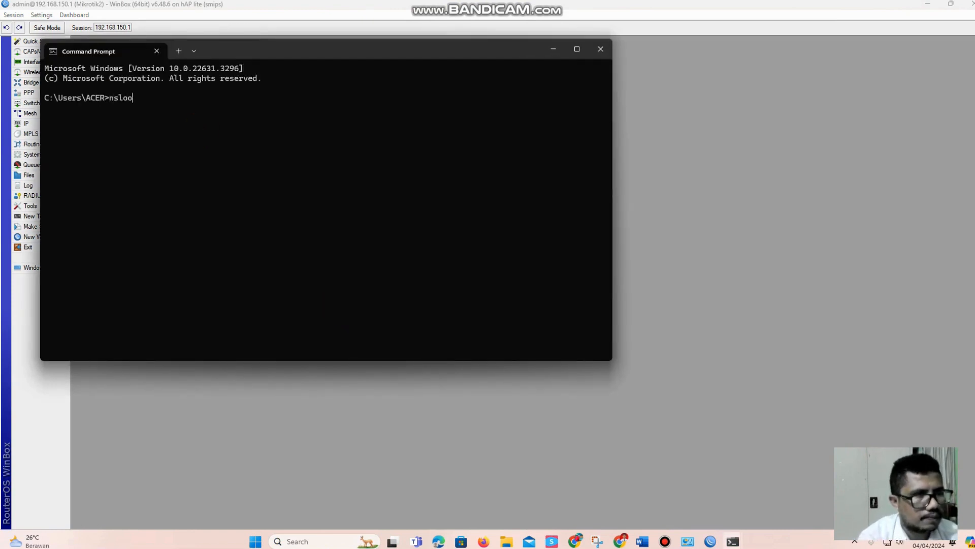
text(up)
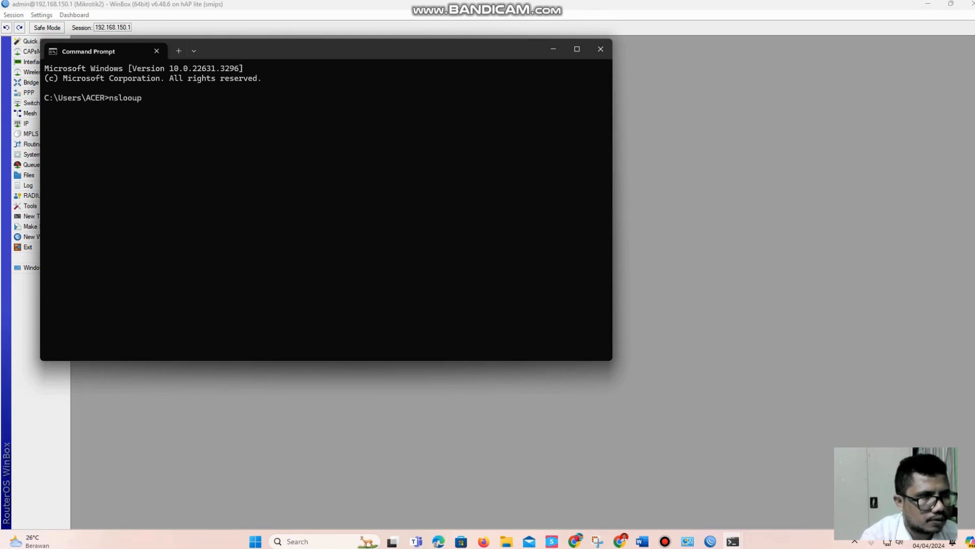
text( www.detik.com)
key(Return)
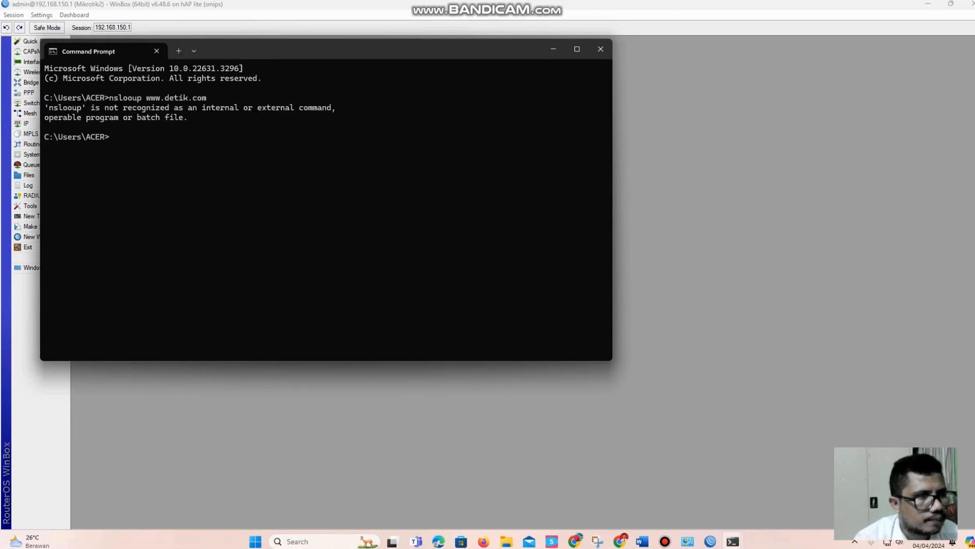
key(Up)
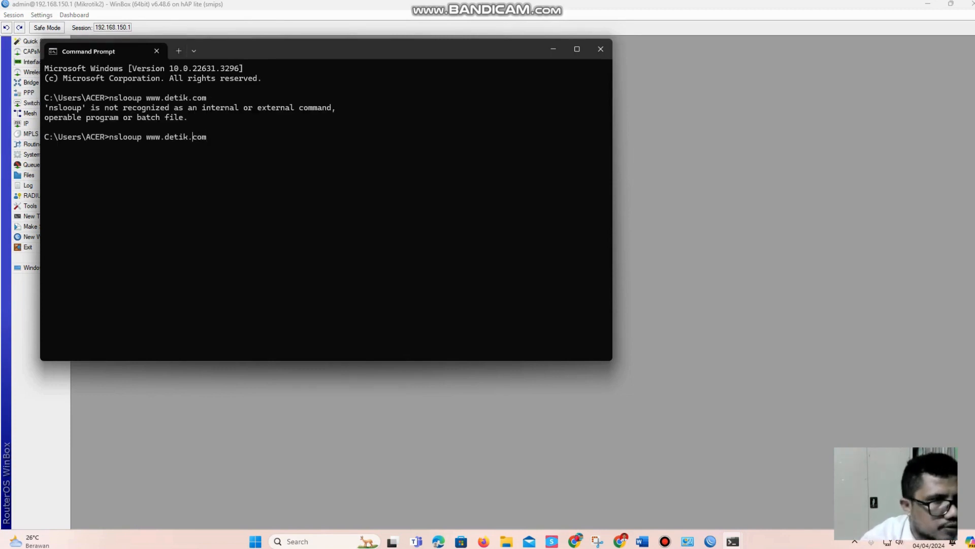
key(Left)
key(Left)
key(Left)
key(Left)
key(Left)
text(k)
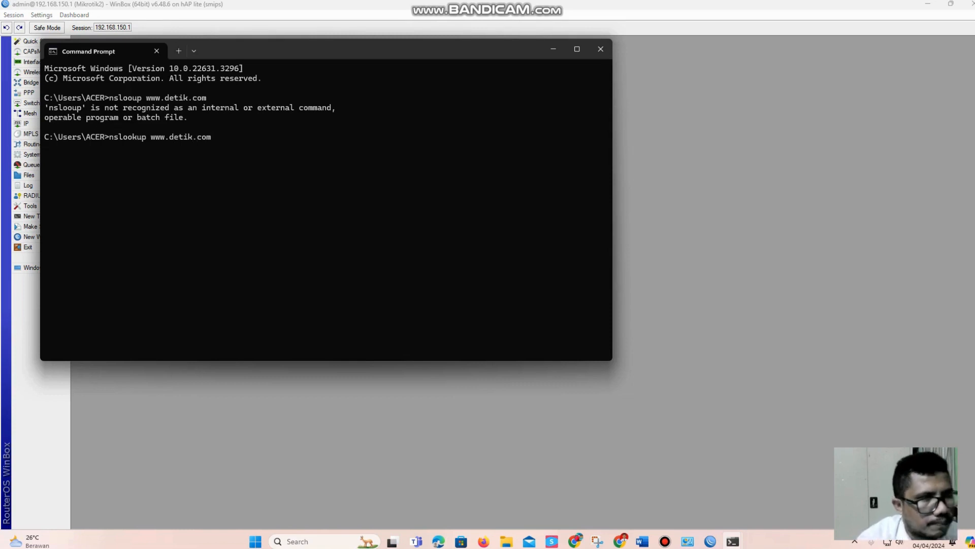
key(Return)
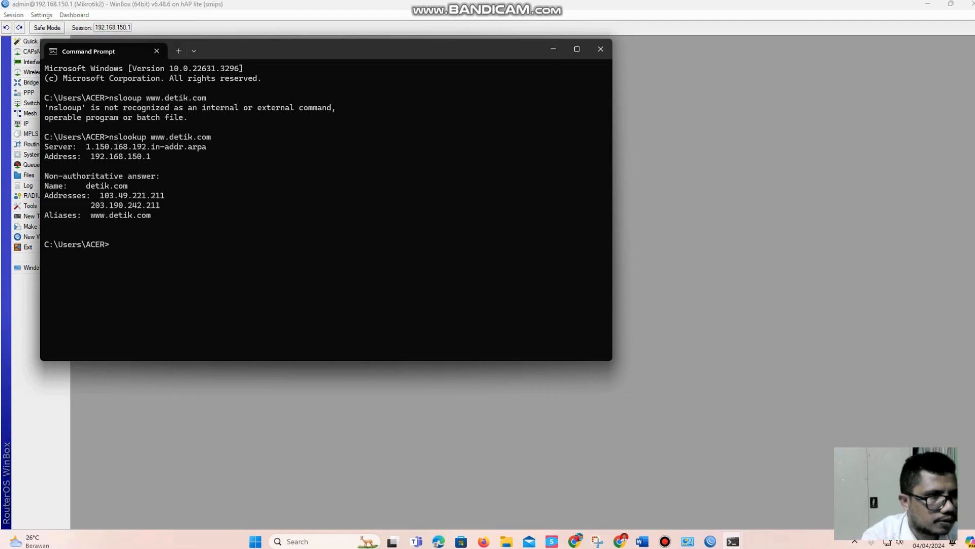
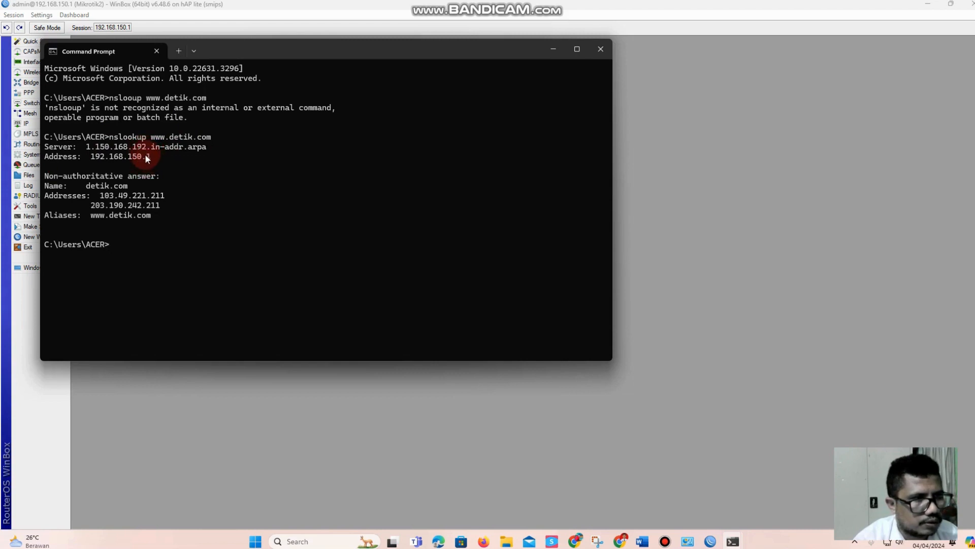
Copy the first detik.com address, 103.49.221.211, from the nslookup output and minimize Command Prompt to return to WinBox
drag(150, 159, 110, 158)
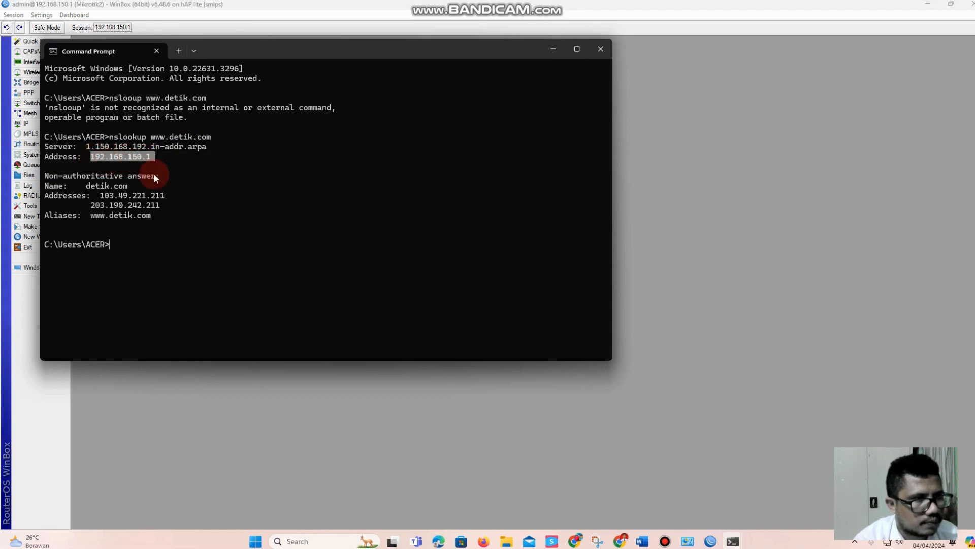
click(108, 208)
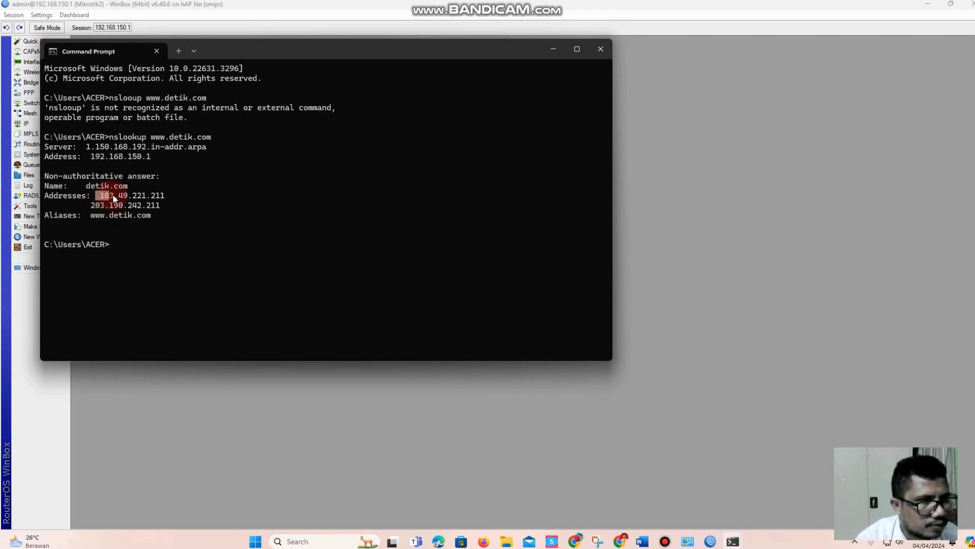
drag(101, 198, 156, 201)
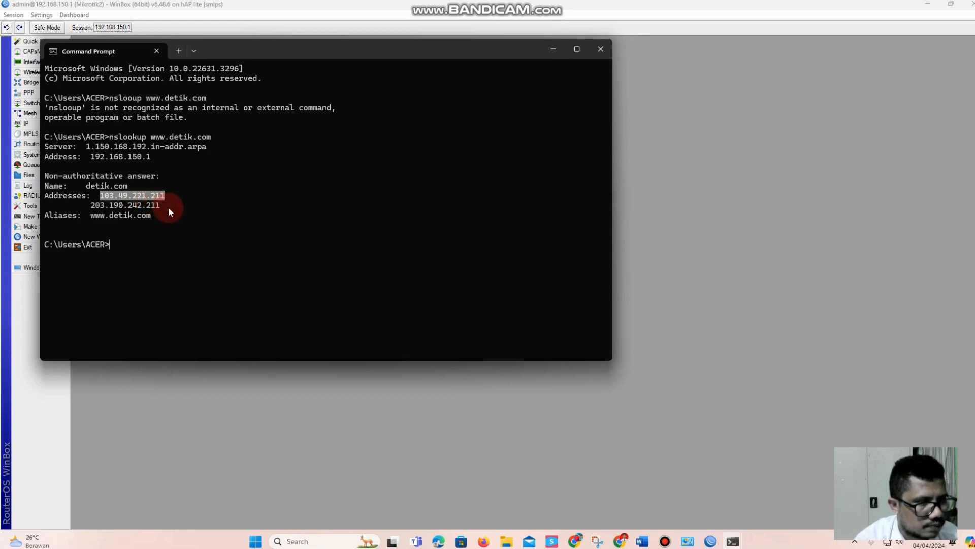
click(169, 207)
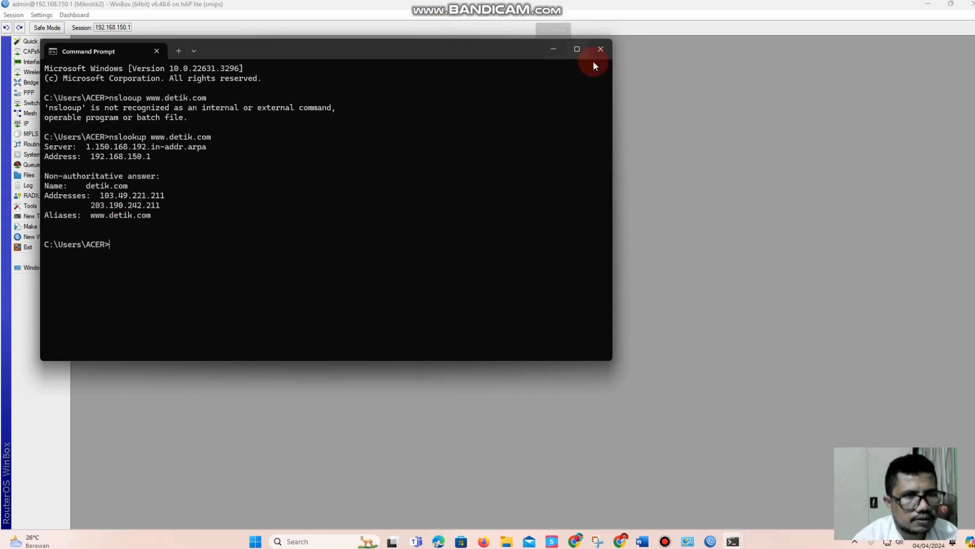
drag(99, 198, 184, 201)
key(ctrl+c)
click(104, 200)
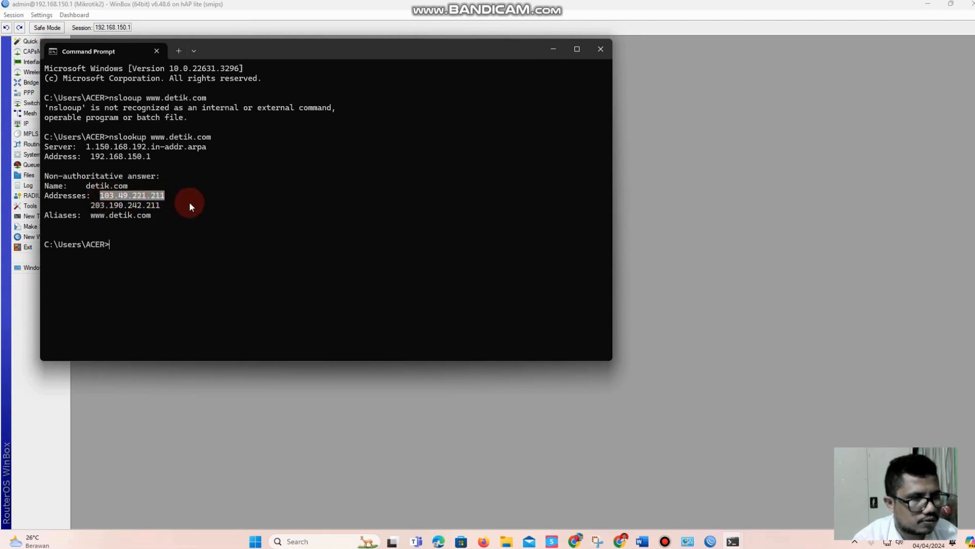
click(480, 90)
click(550, 48)
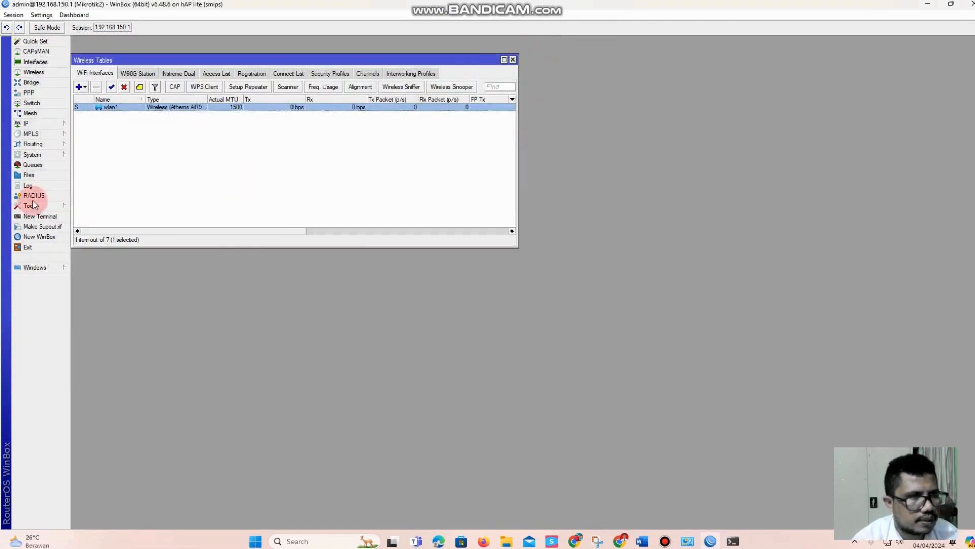
Start a new firewall filter rule in the forward chain with destination address 103.49.221.211
click(32, 123)
click(91, 207)
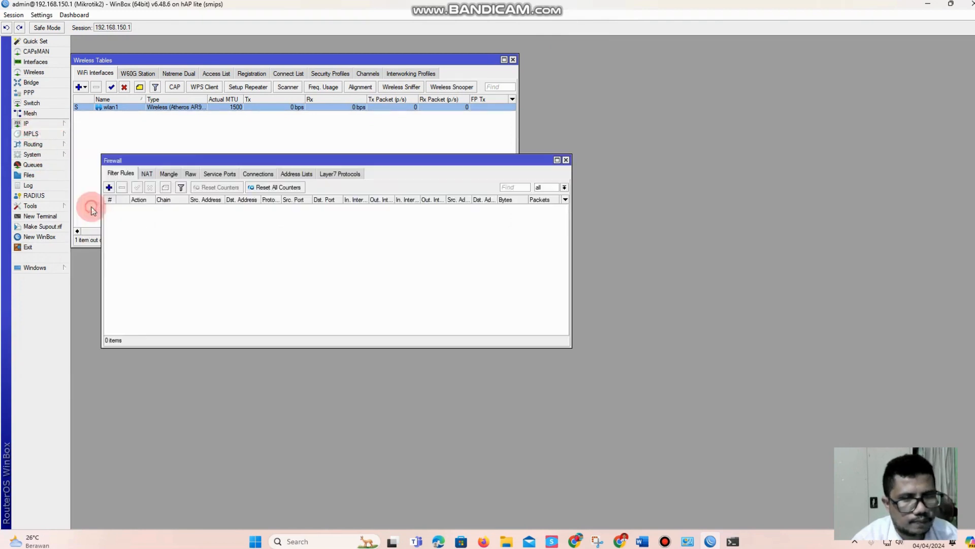
click(109, 188)
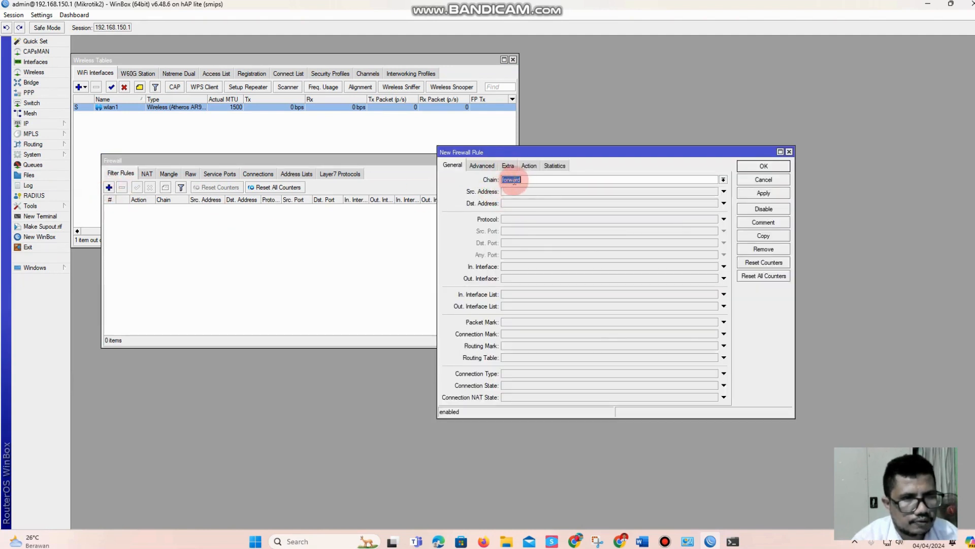
click(507, 205)
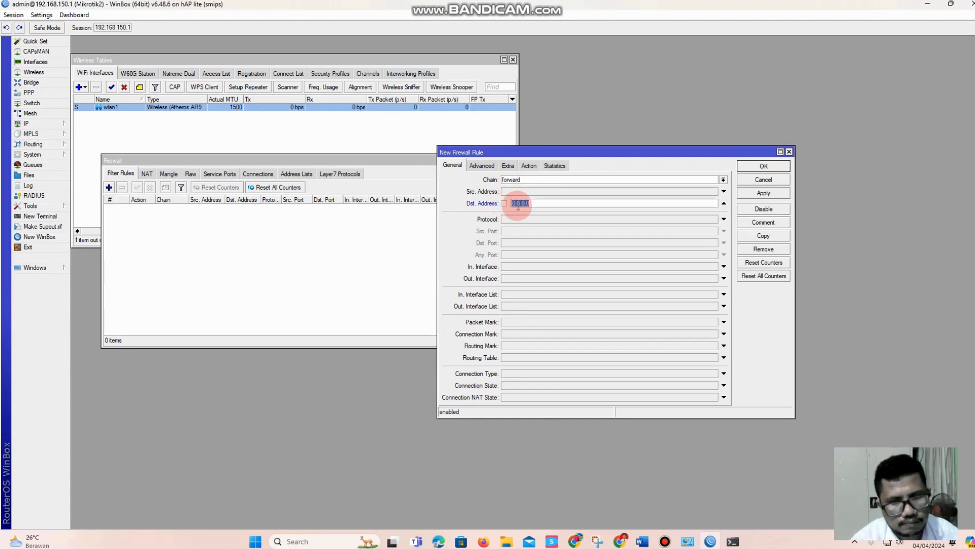
key(ctrl+v)
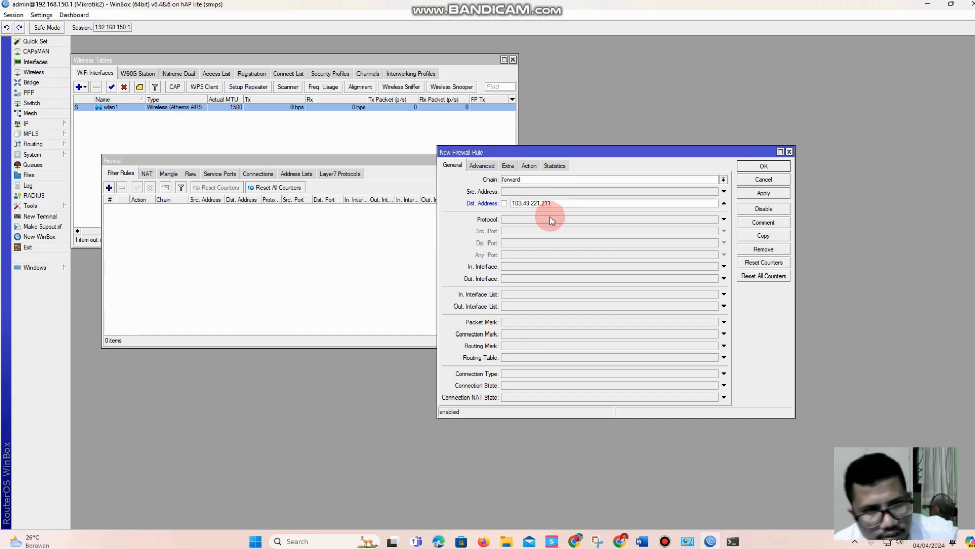
Set the new rule's action to drop and apply it
click(529, 166)
click(492, 181)
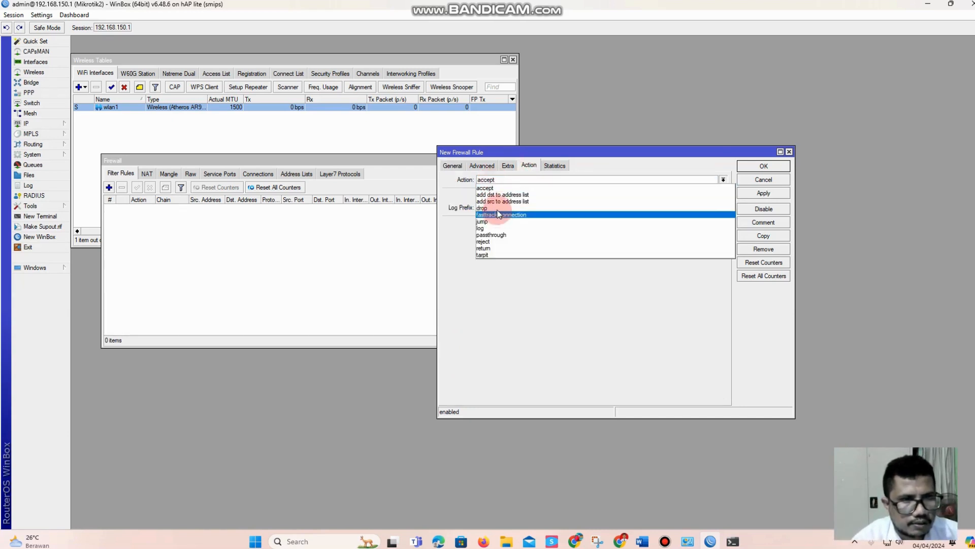
click(496, 208)
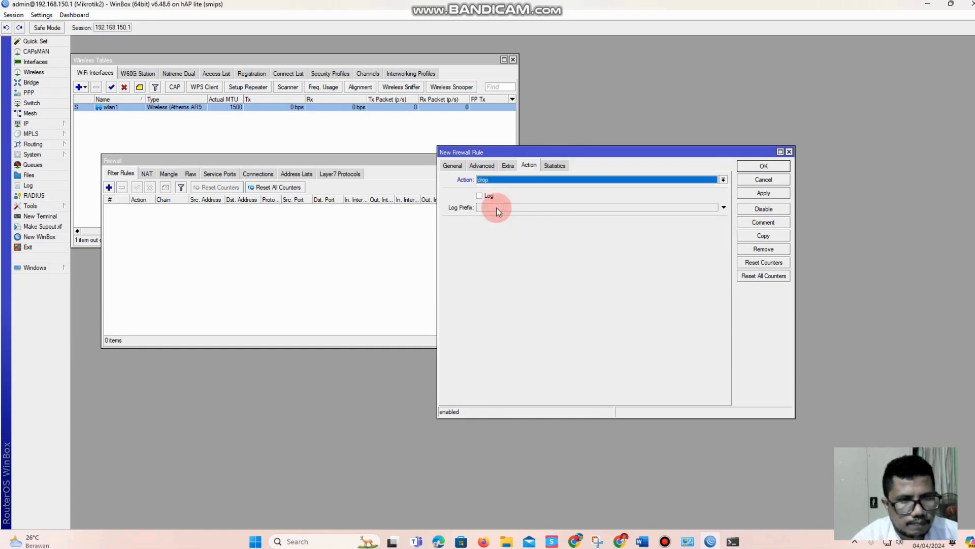
click(773, 194)
Duplicate the drop rule and replace its destination address with 203.190.242.211, copied from the nslookup output in Command Prompt
click(764, 231)
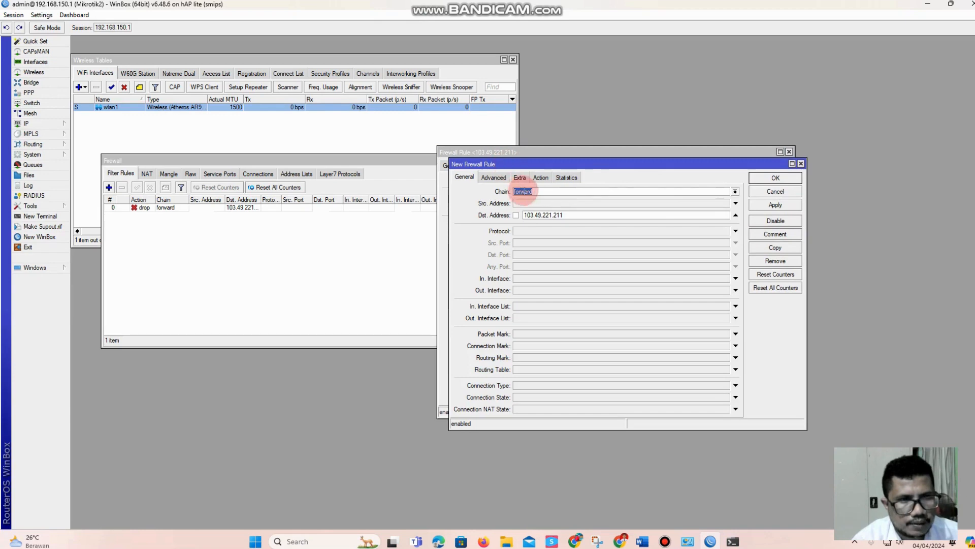
click(733, 541)
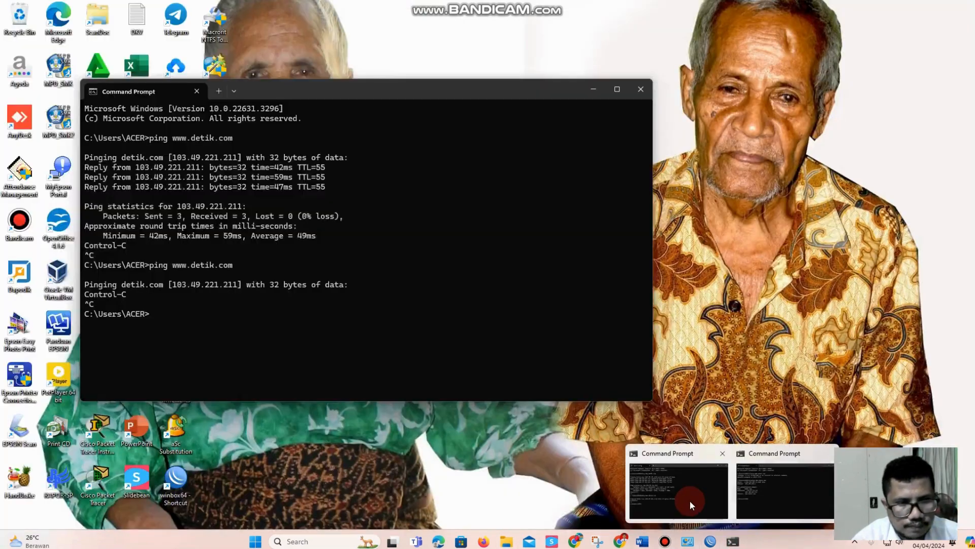
click(760, 500)
click(157, 272)
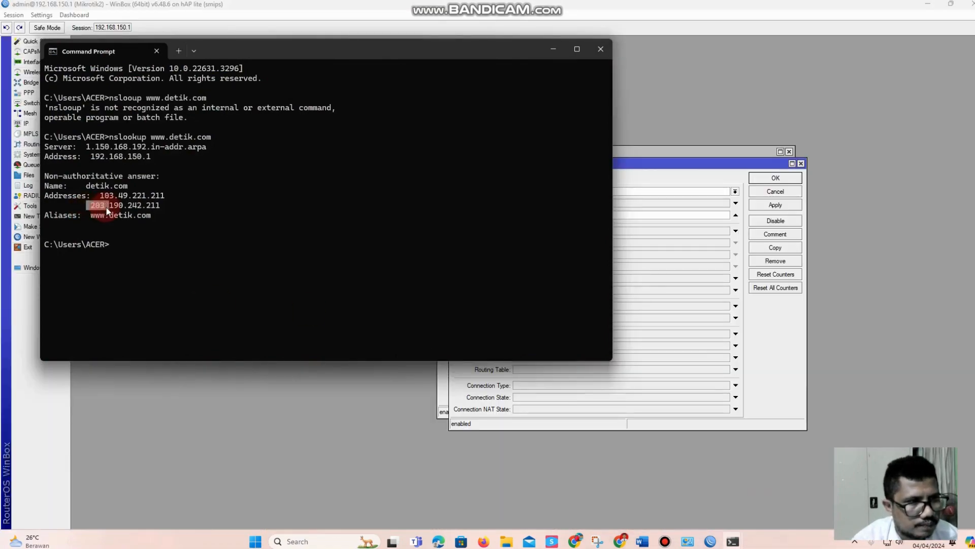
drag(90, 205, 146, 206)
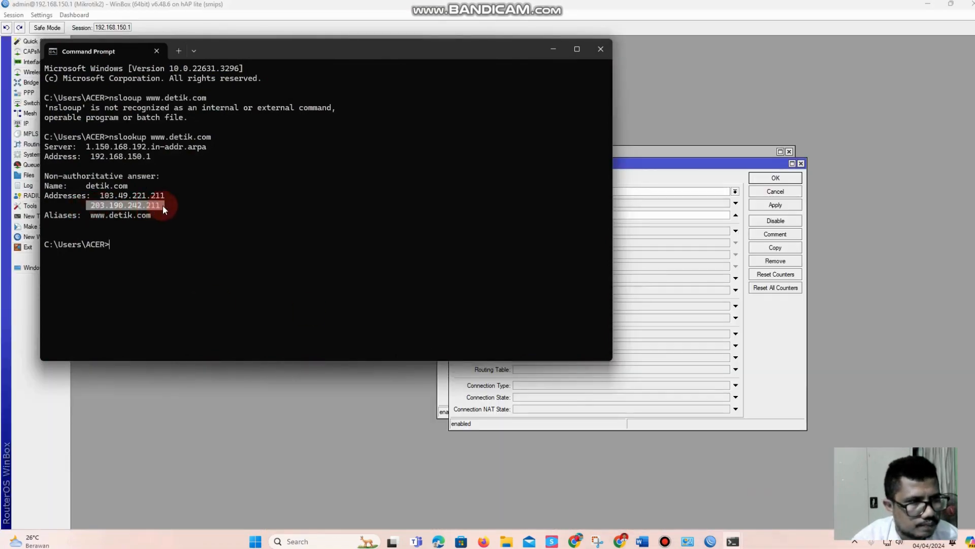
key(ctrl+c)
click(678, 173)
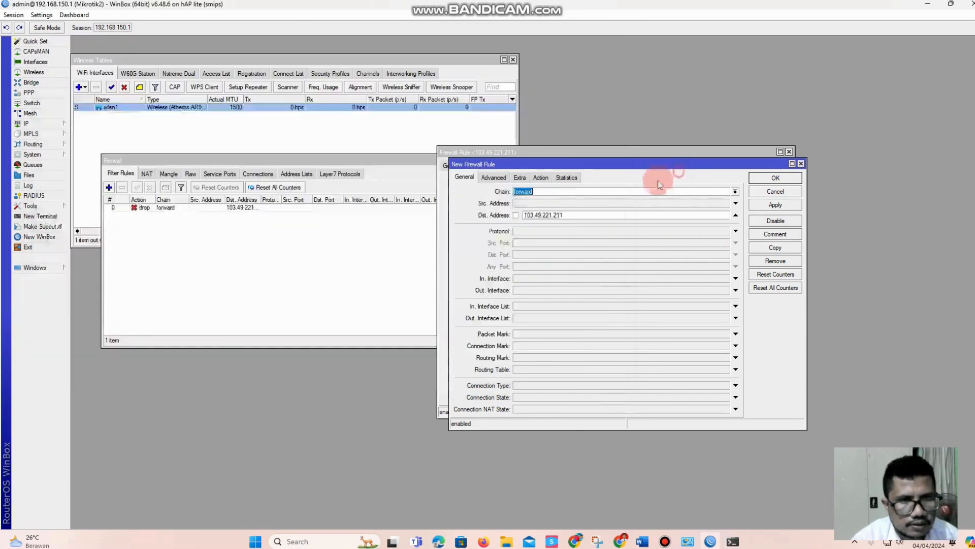
drag(579, 214, 491, 213)
key(ctrl+v)
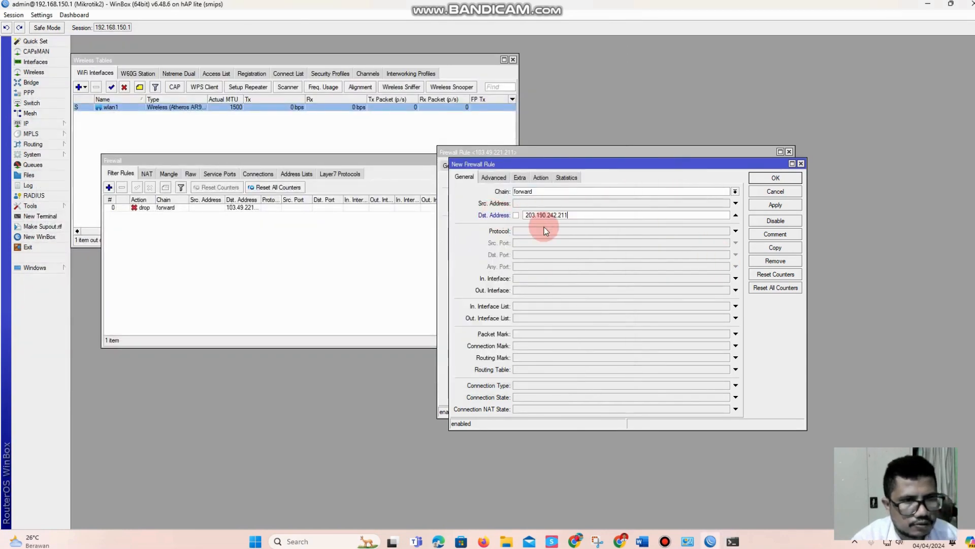
Check the duplicated rule's action, apply the rule, and close both firewall rule windows
click(542, 178)
click(790, 206)
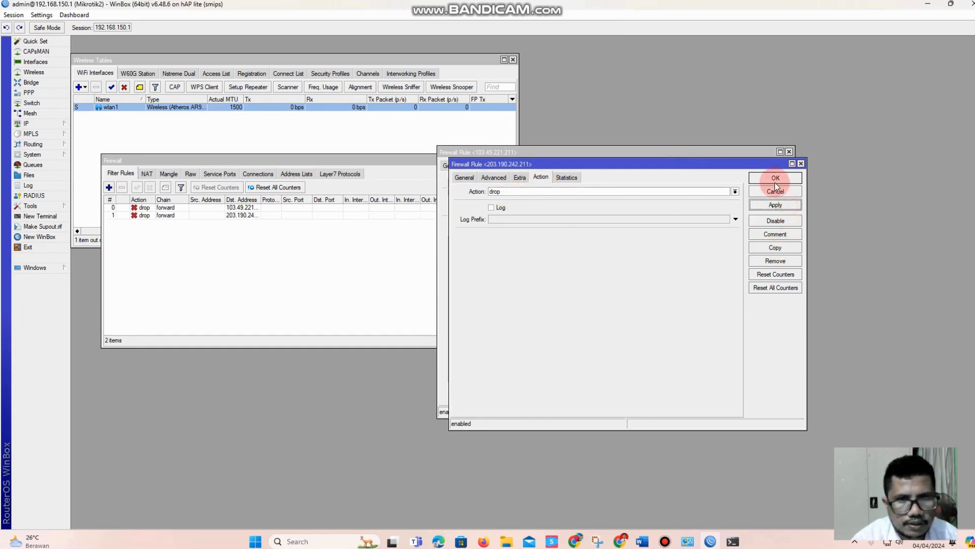
click(761, 169)
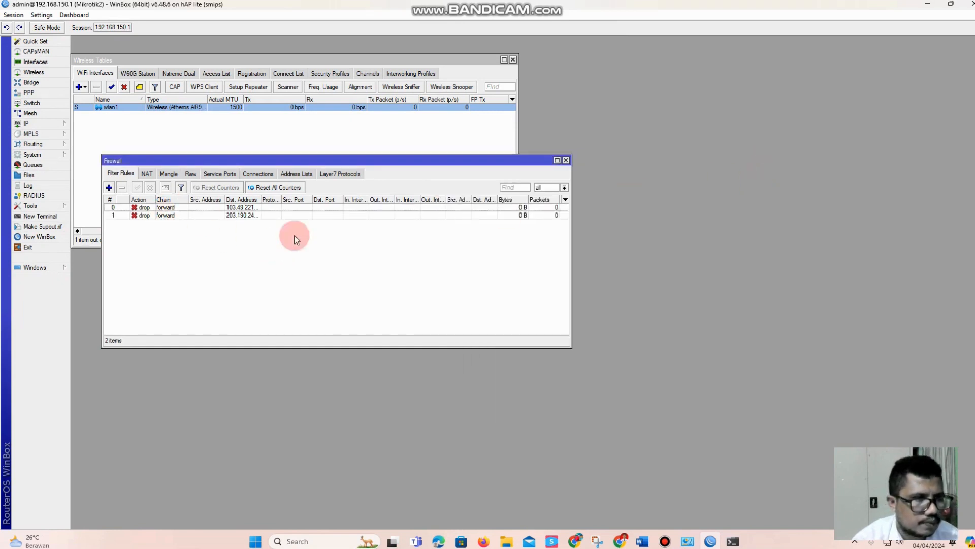
click(618, 543)
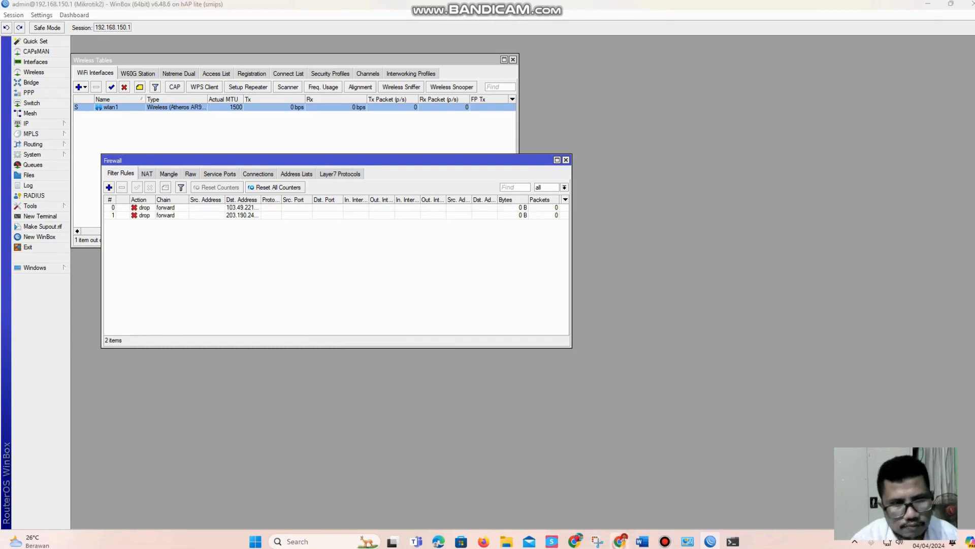
click(48, 31)
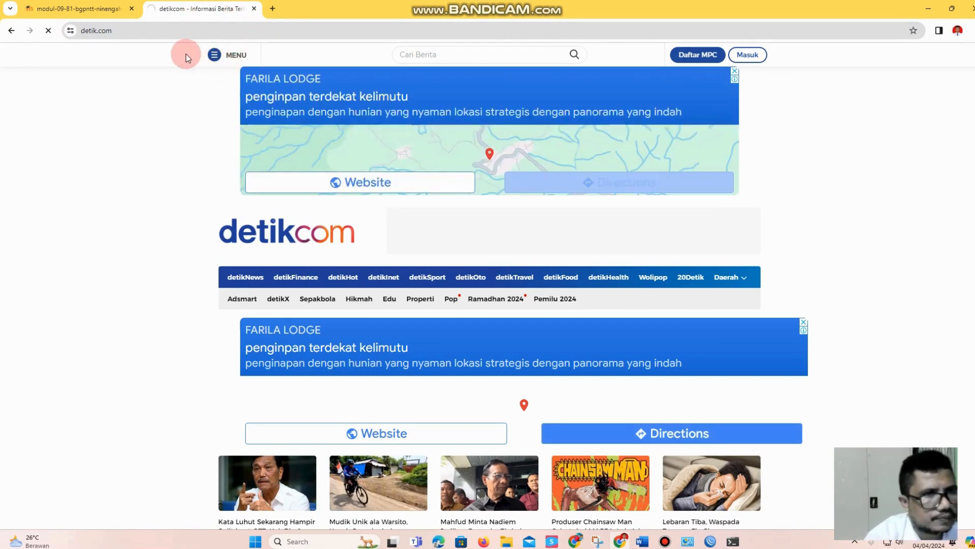
click(273, 10)
text(ww)
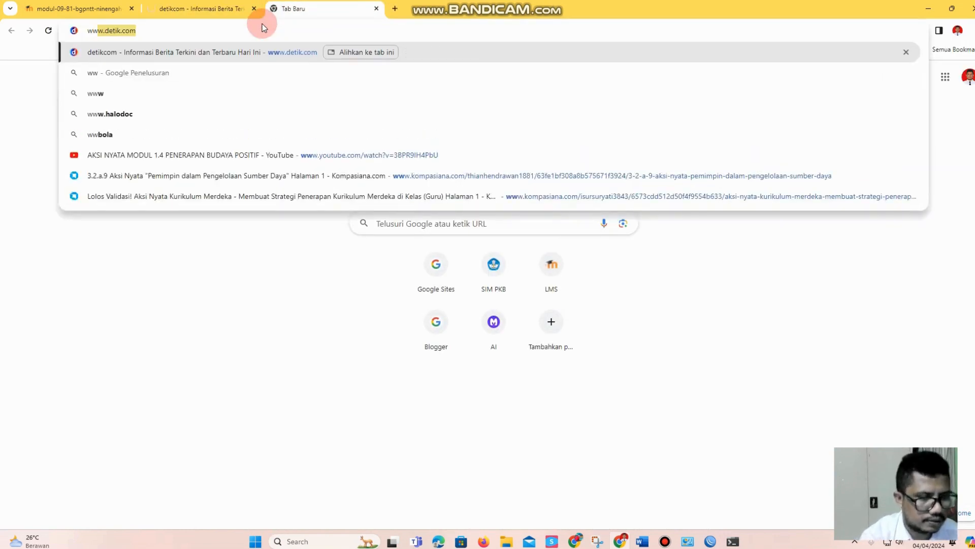
key(Return)
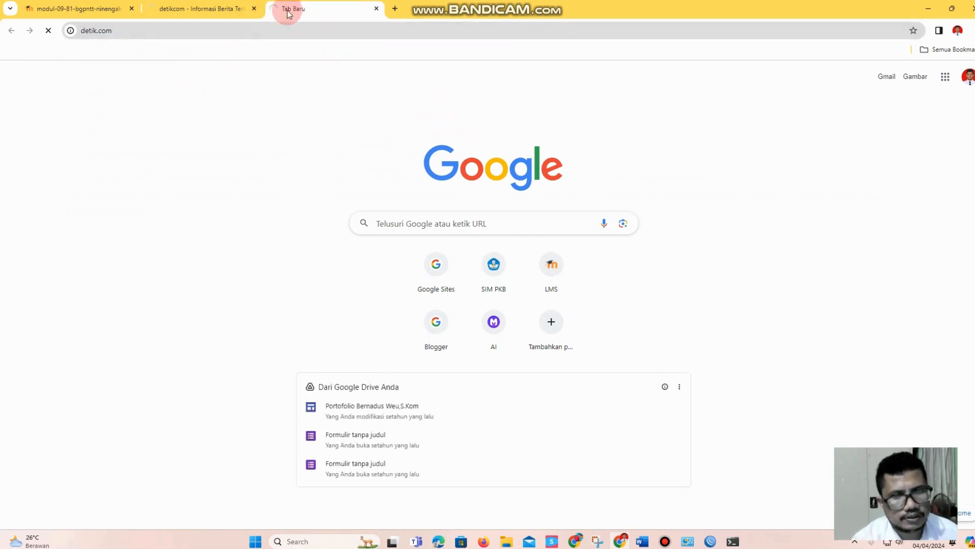
Return to WinBox to check the traffic counters of both drop rules, and go back to the loading page in Chrome
click(710, 542)
click(191, 208)
click(194, 215)
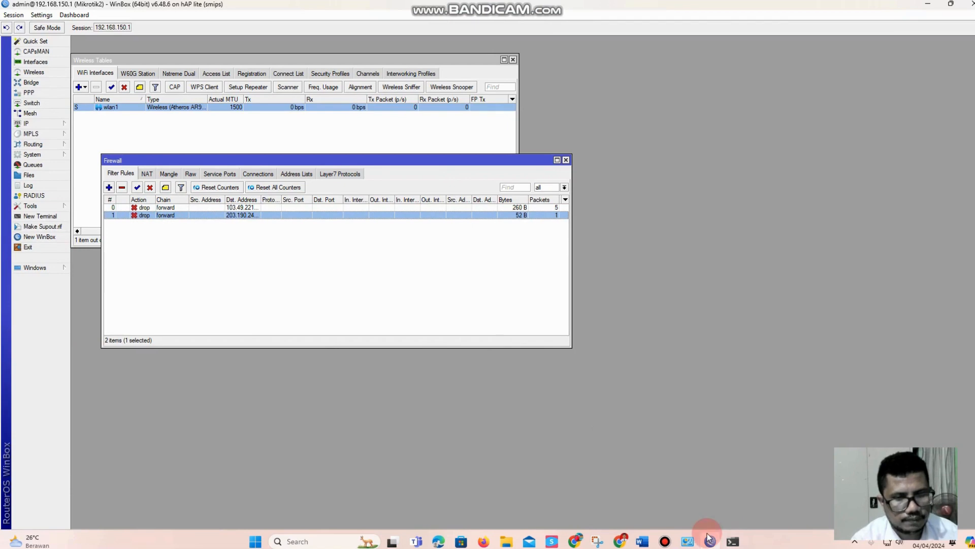
click(710, 541)
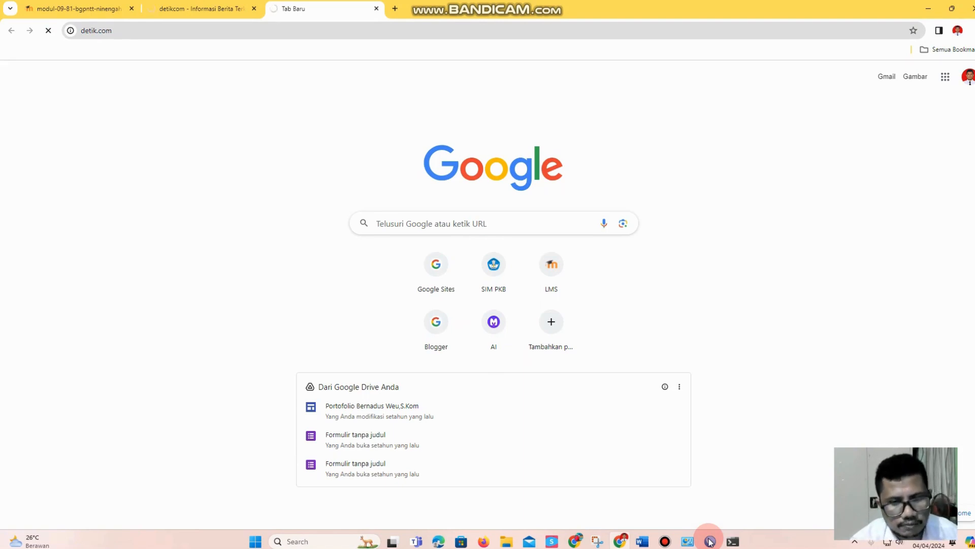
Switch back to WinBox and disable both detik.com drop rules in the firewall filter list
click(711, 542)
click(167, 215)
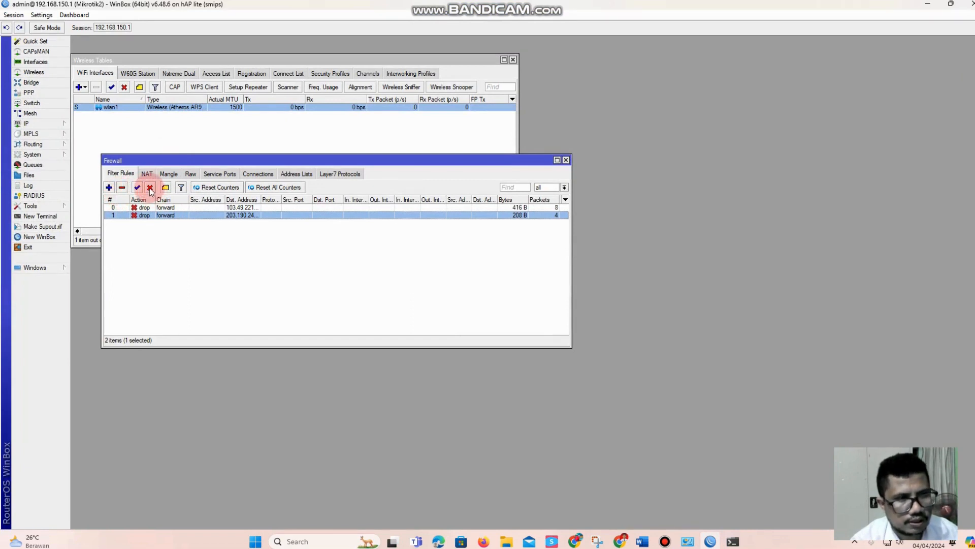
click(150, 188)
click(161, 208)
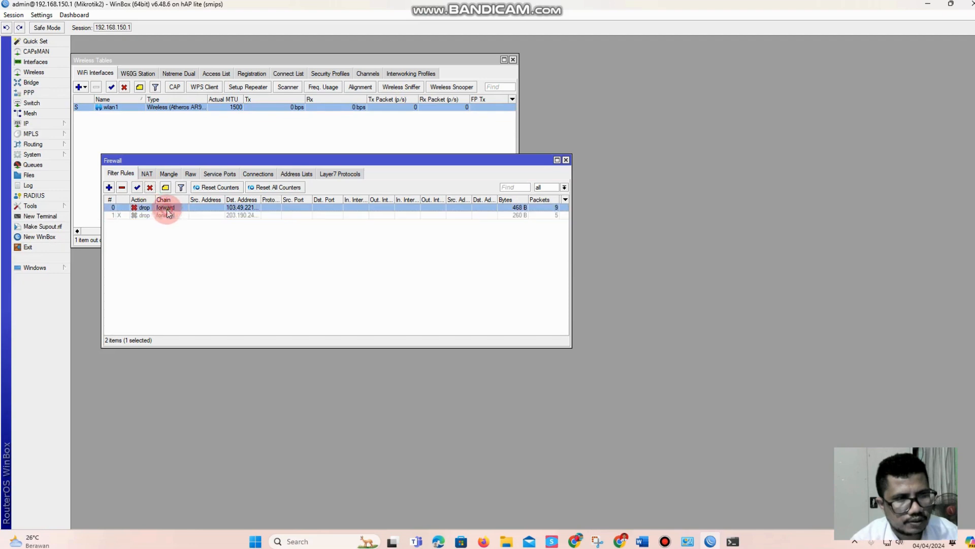
click(150, 188)
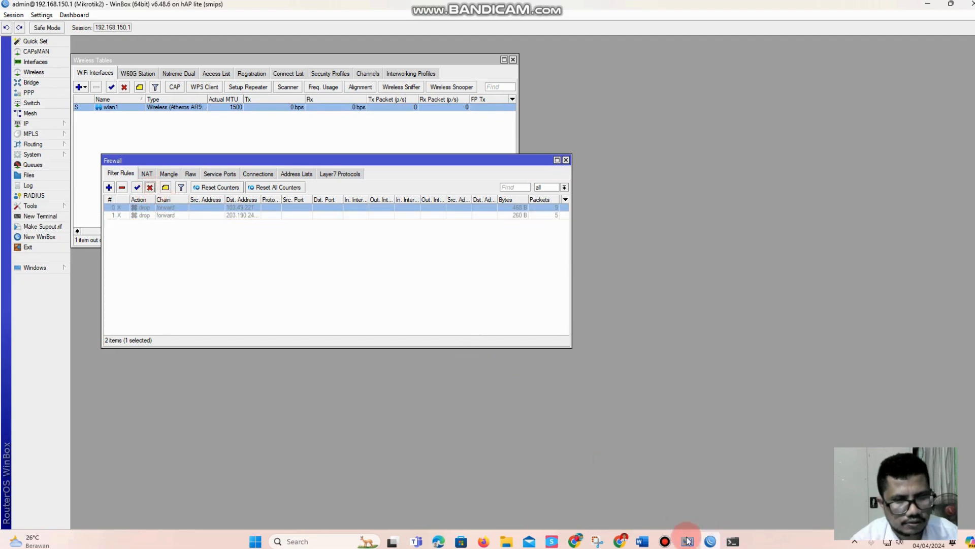
Switch to Chrome, load detik.com again to test access with the rules disabled, and close the extra tab
click(620, 542)
click(48, 32)
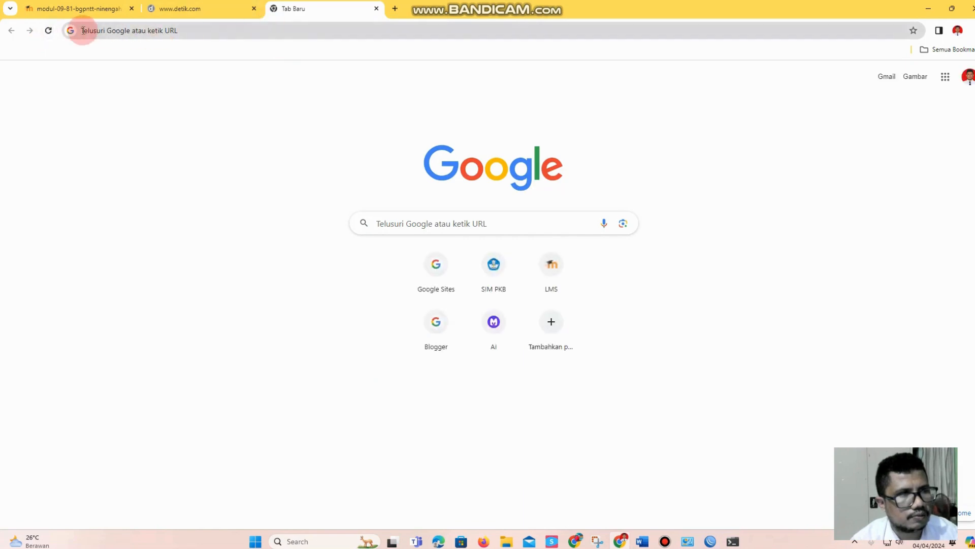
click(125, 35)
text(detik)
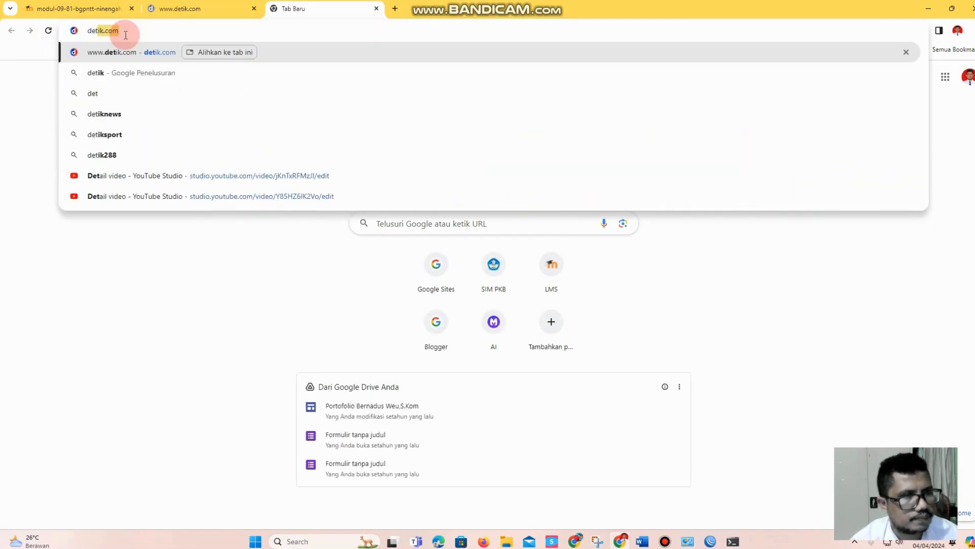
key(Return)
click(239, 9)
click(254, 8)
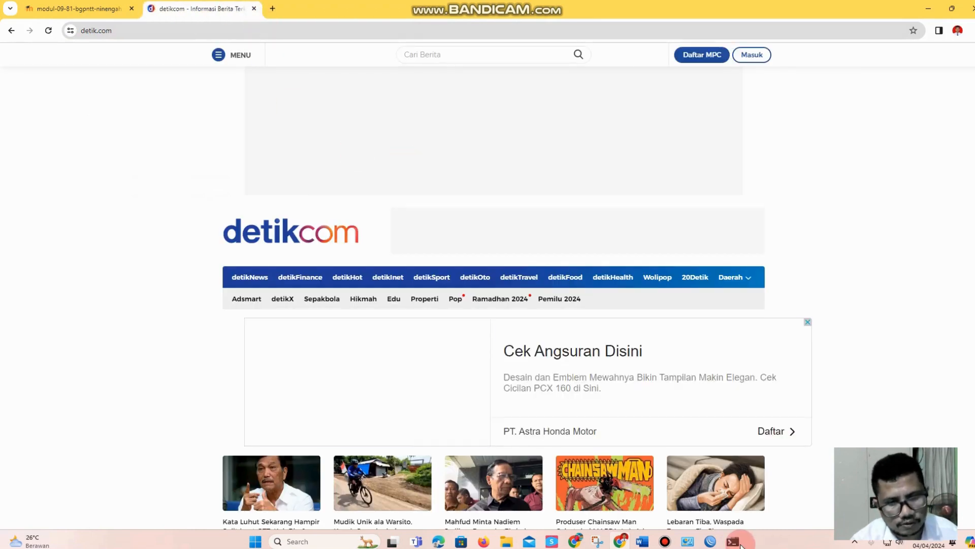
Return to WinBox and re-enable both firewall drop rules for the detik.com addresses
mouse_move(733, 541)
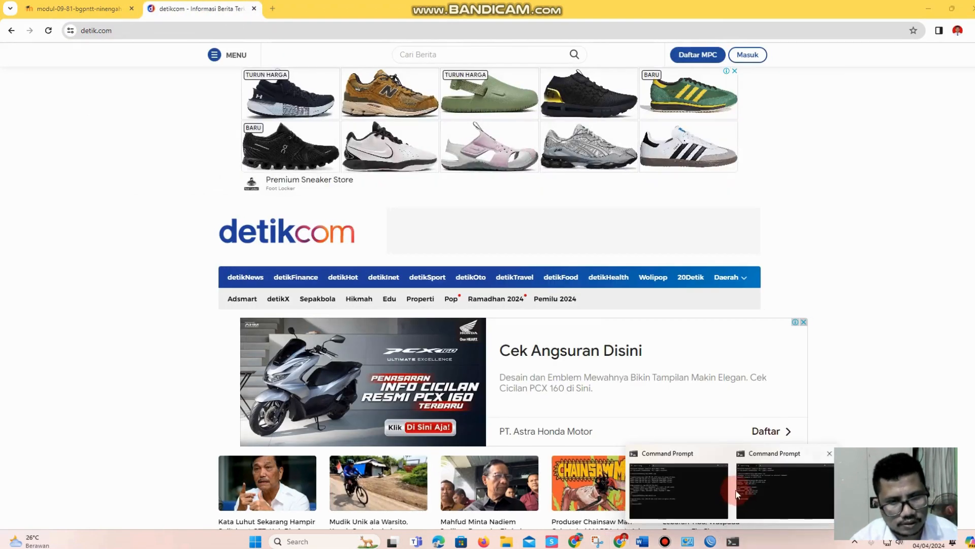
click(688, 541)
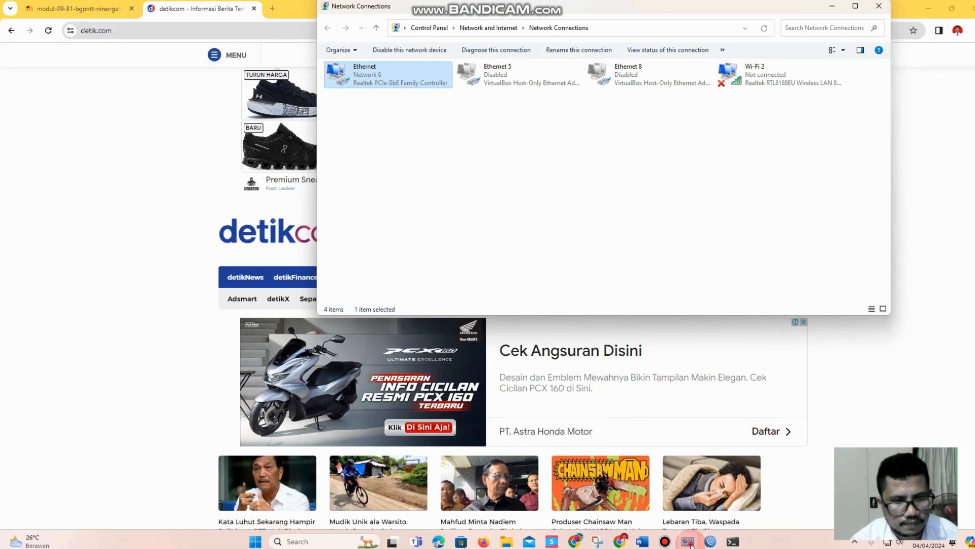
click(710, 541)
click(137, 187)
click(147, 216)
click(136, 187)
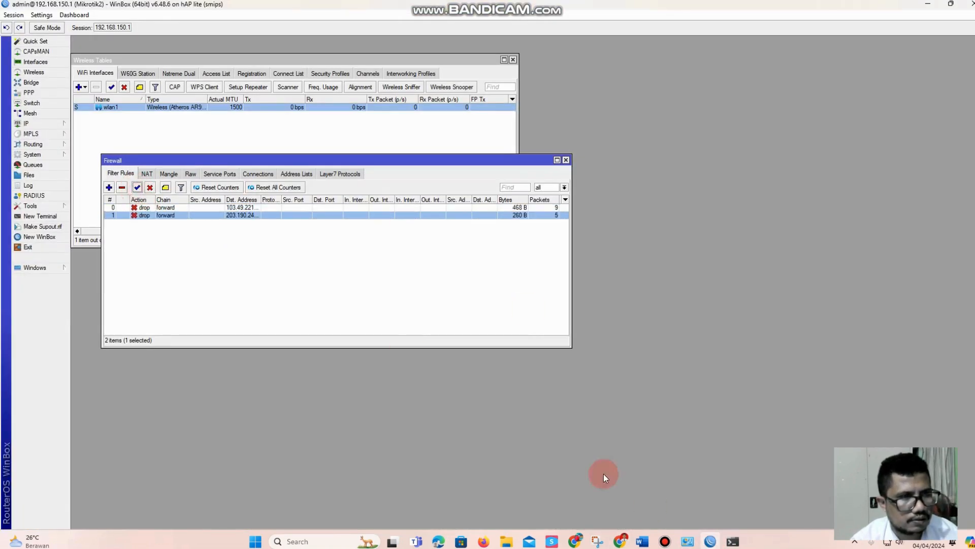
Switch to Chrome, replace the open detik.com tab with a fresh one, load detik.com to test the block, and return to WinBox
click(621, 541)
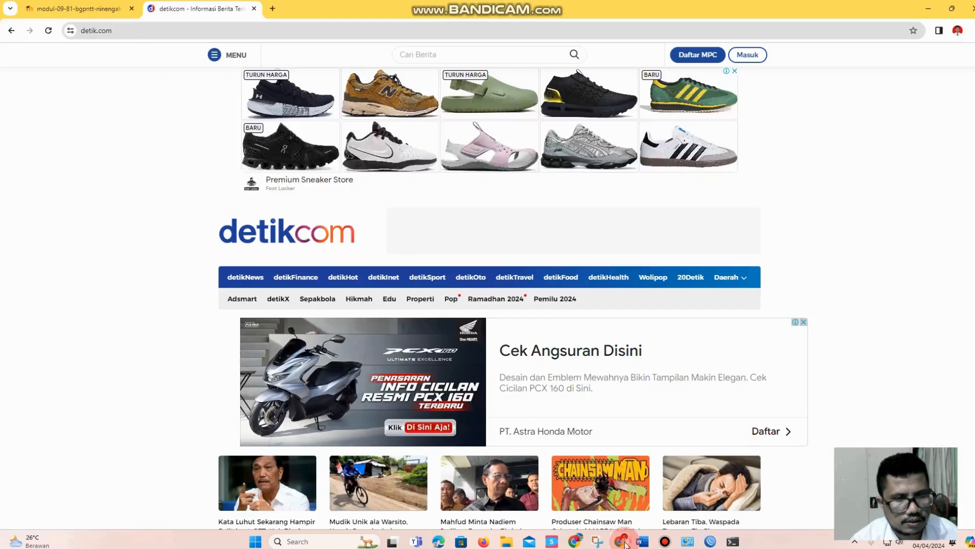
click(48, 30)
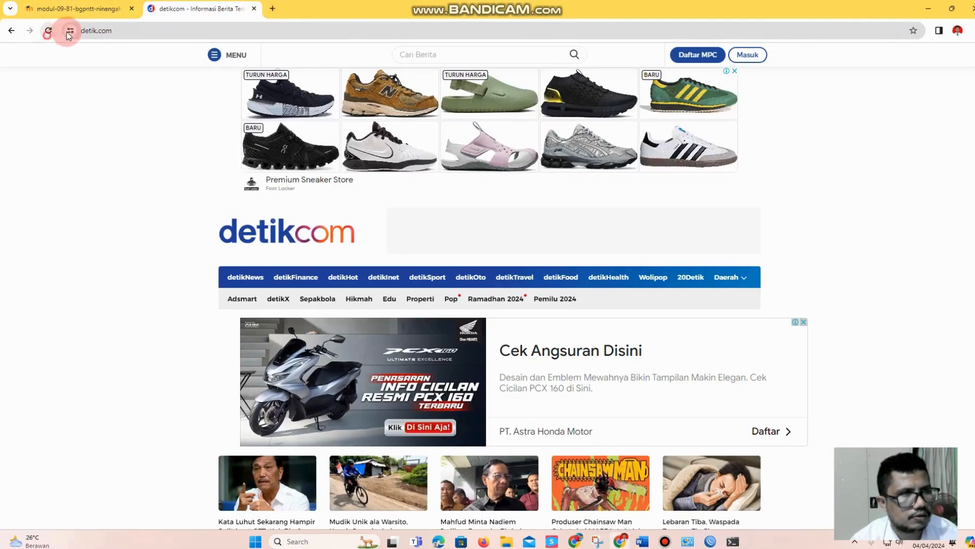
click(272, 8)
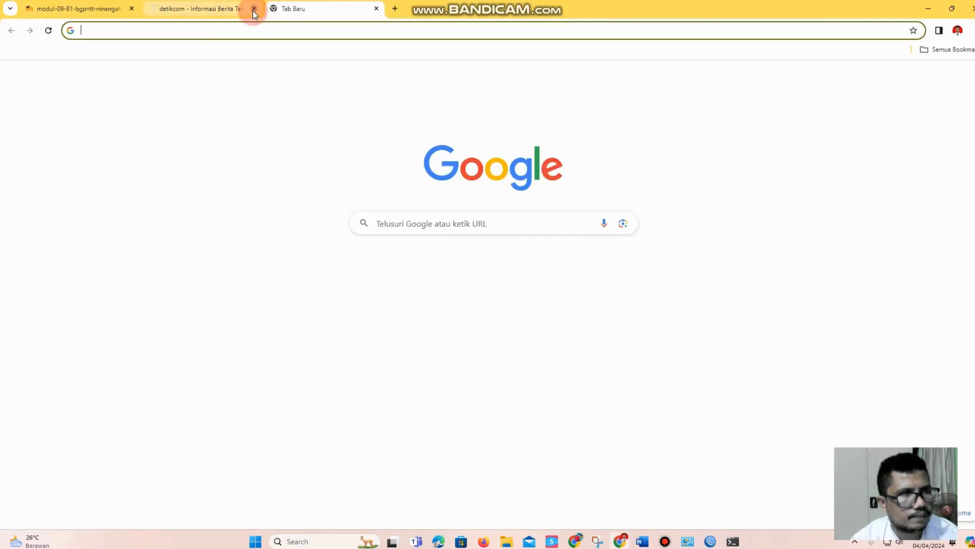
click(254, 8)
click(184, 31)
text(de)
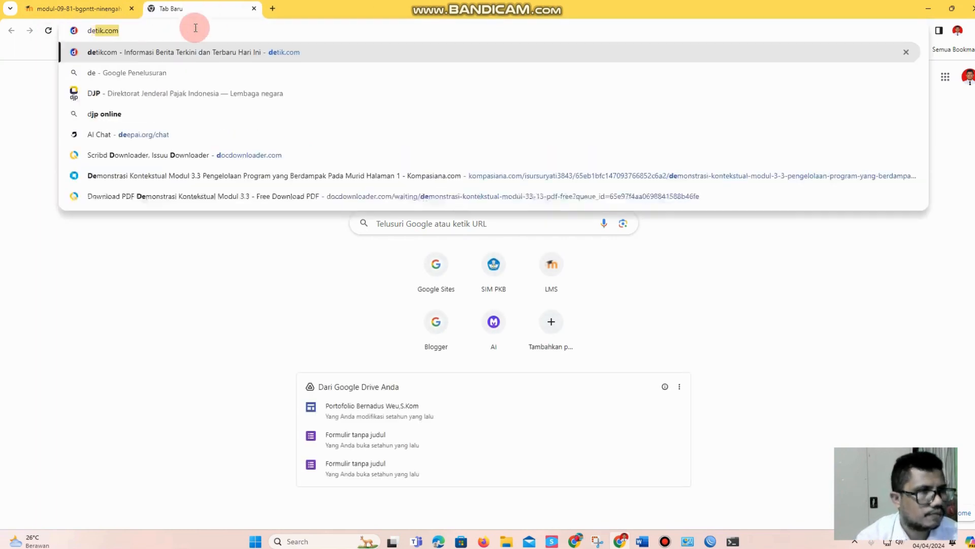
key(Return)
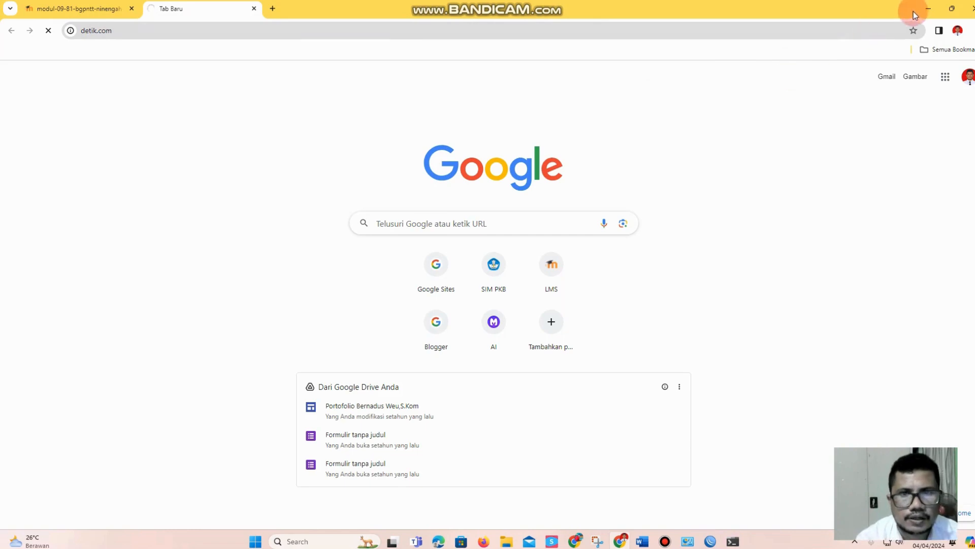
click(929, 9)
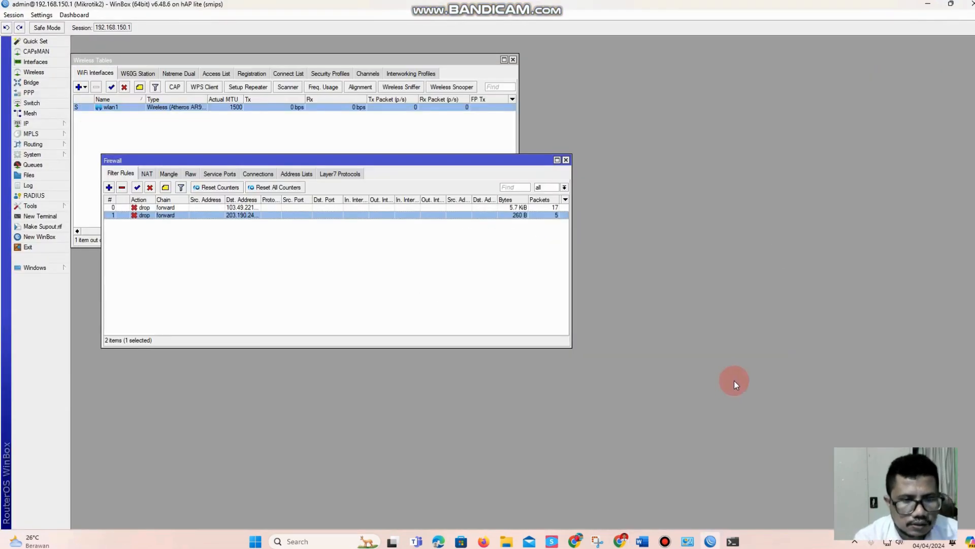
Switch to the task sheet in Word and change the bandwidth limits to 1 m in item 13 and 1m in item 14
click(642, 541)
click(488, 243)
click(406, 254)
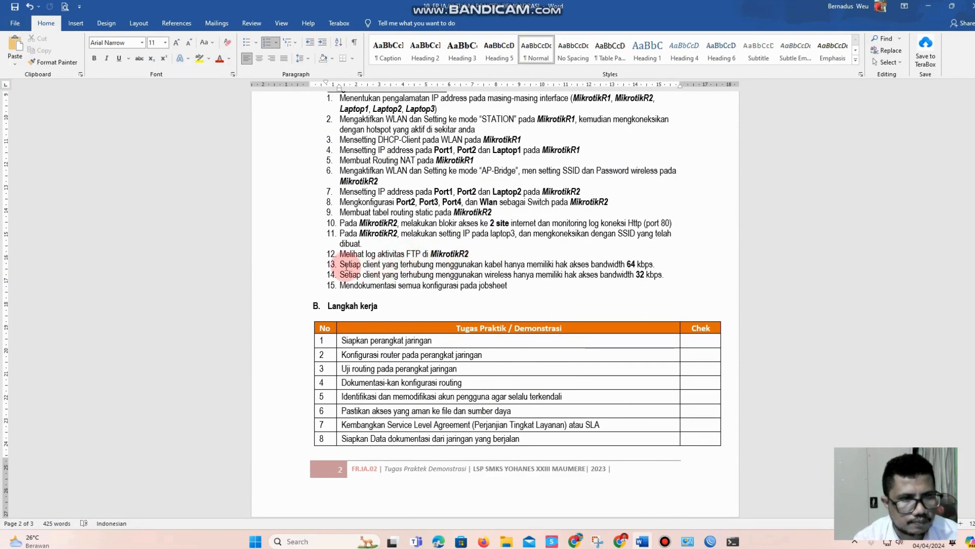
drag(325, 264, 636, 275)
click(635, 274)
click(635, 262)
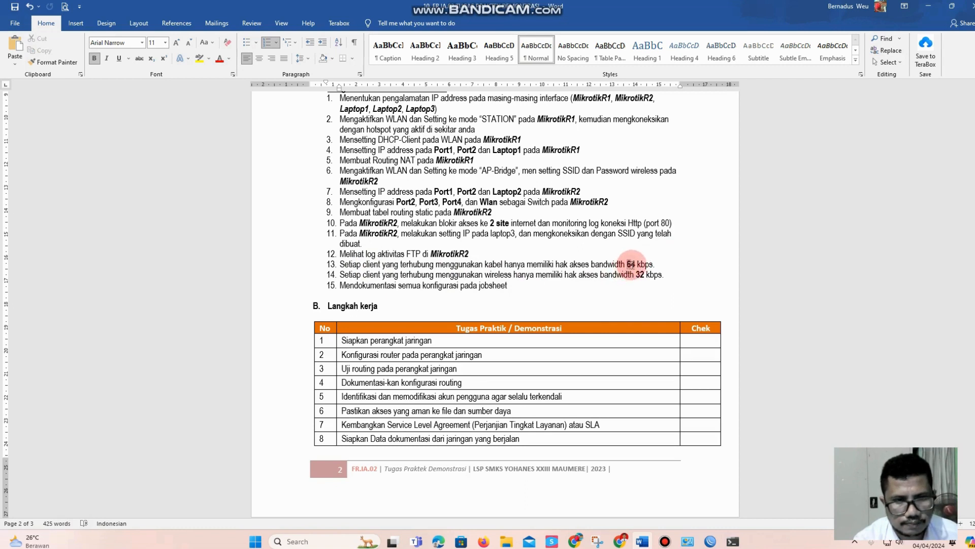
double_click(631, 265)
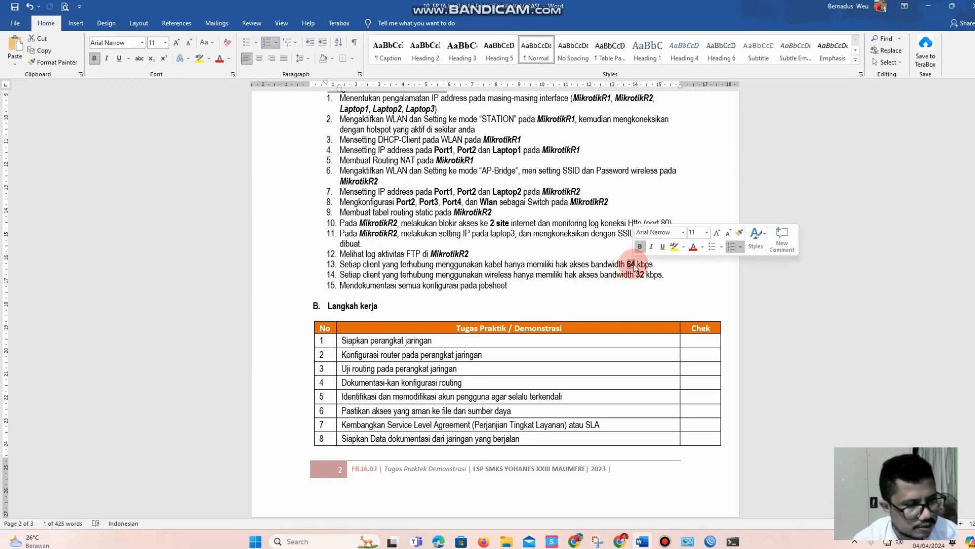
click(634, 264)
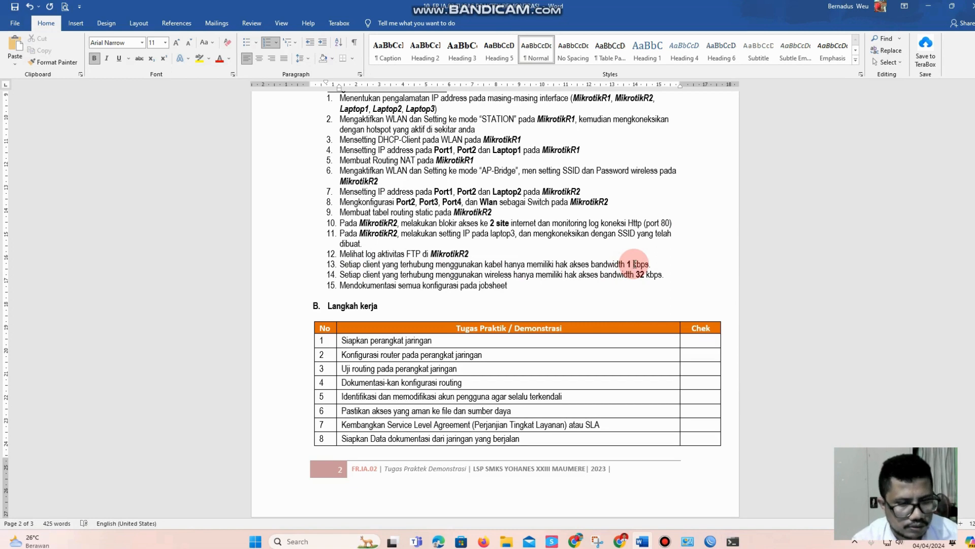
mouse_move(650, 263)
mouse_down()
mouse_move(635, 265)
mouse_move(653, 279)
mouse_move(635, 274)
mouse_up()
text(m1m)
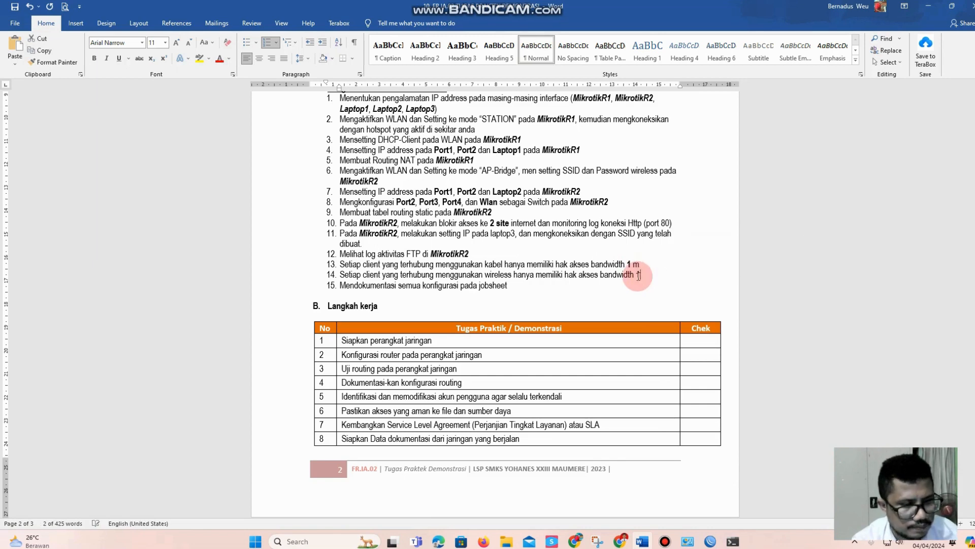
click(650, 302)
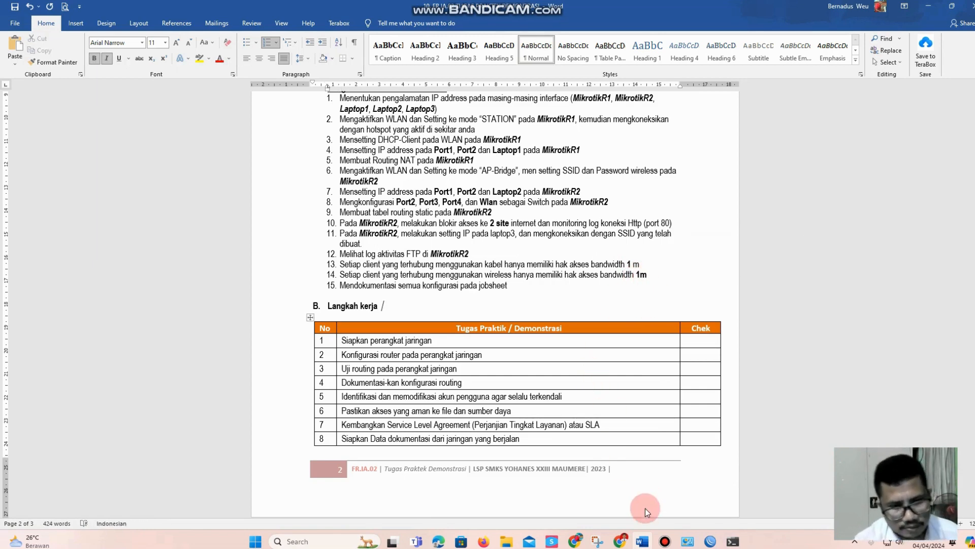
Switch to WinBox, open the queue list, and start a new simple queue in an enlarged dialog
click(710, 541)
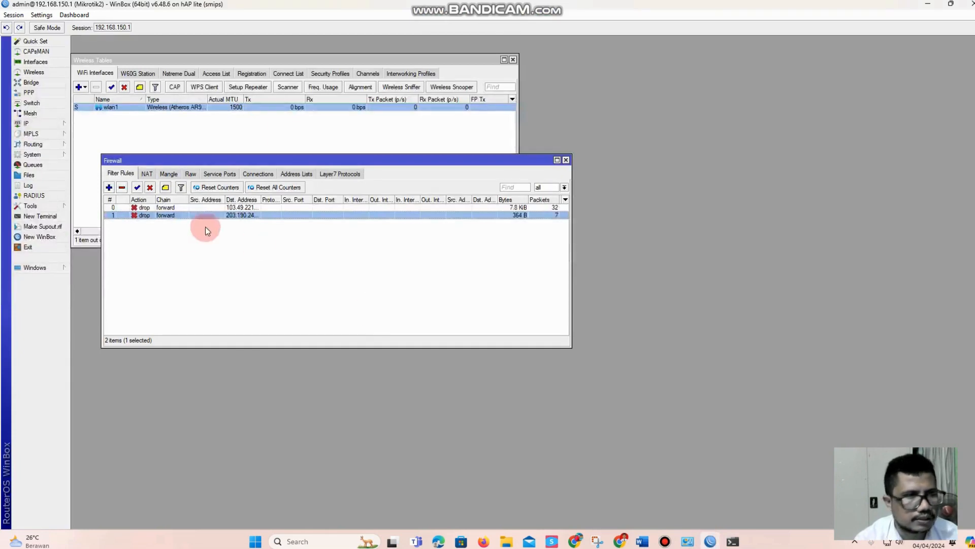
click(35, 125)
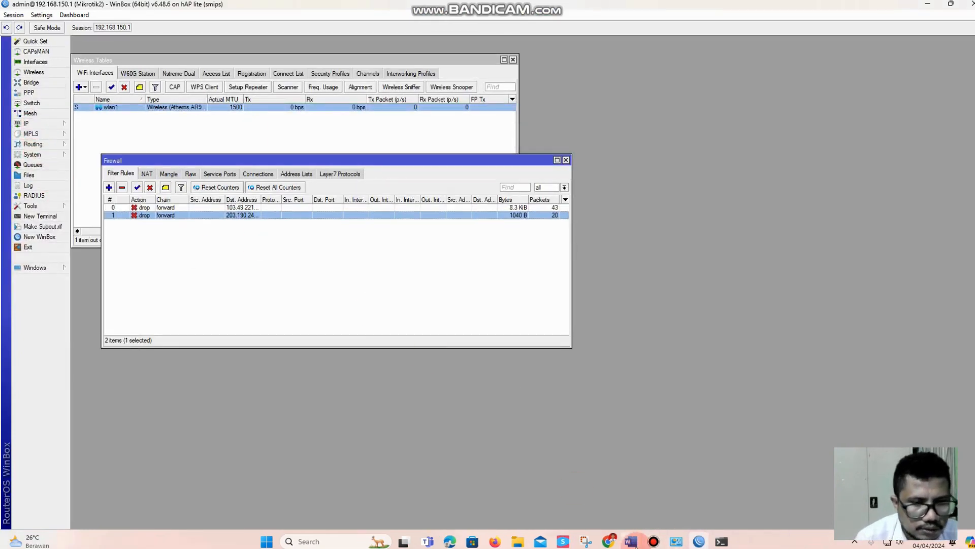
click(632, 544)
click(632, 544)
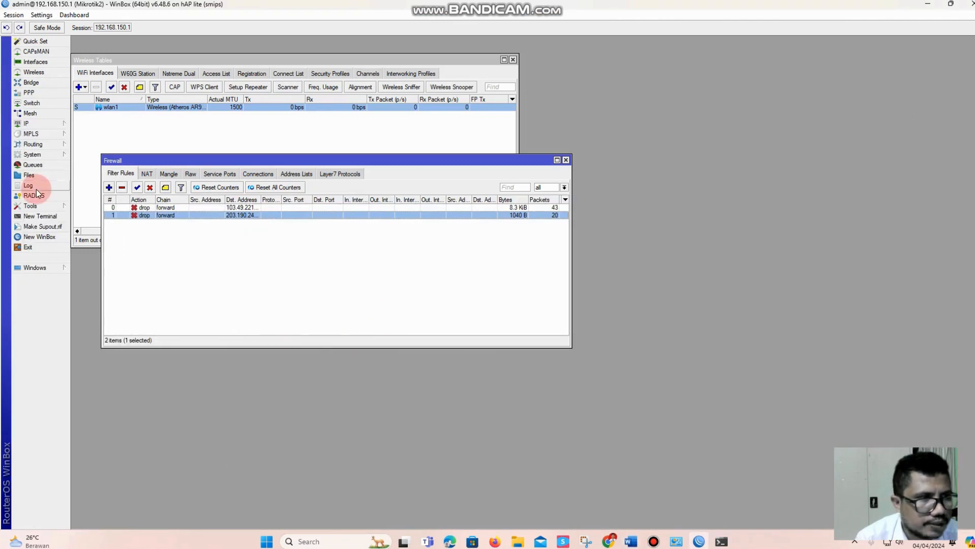
click(50, 167)
click(381, 223)
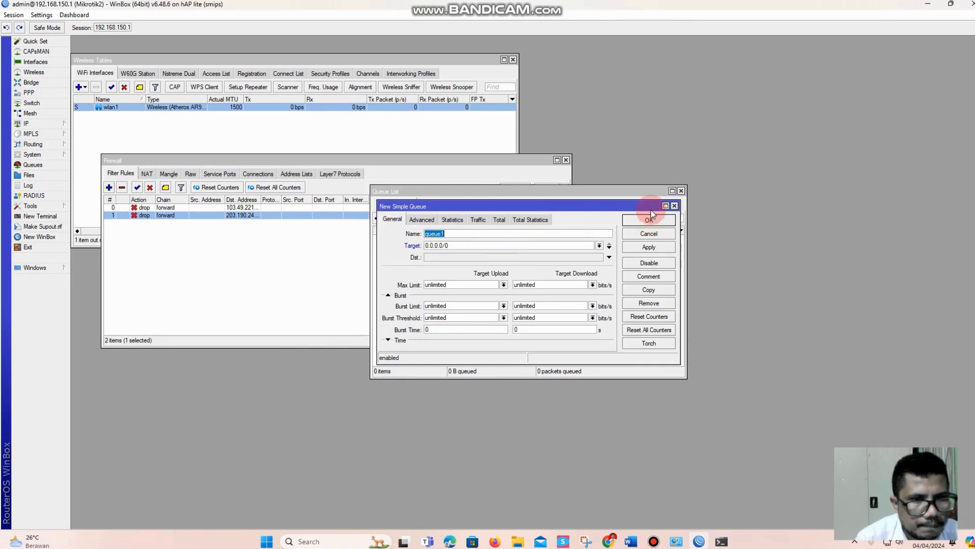
drag(632, 209, 621, 177)
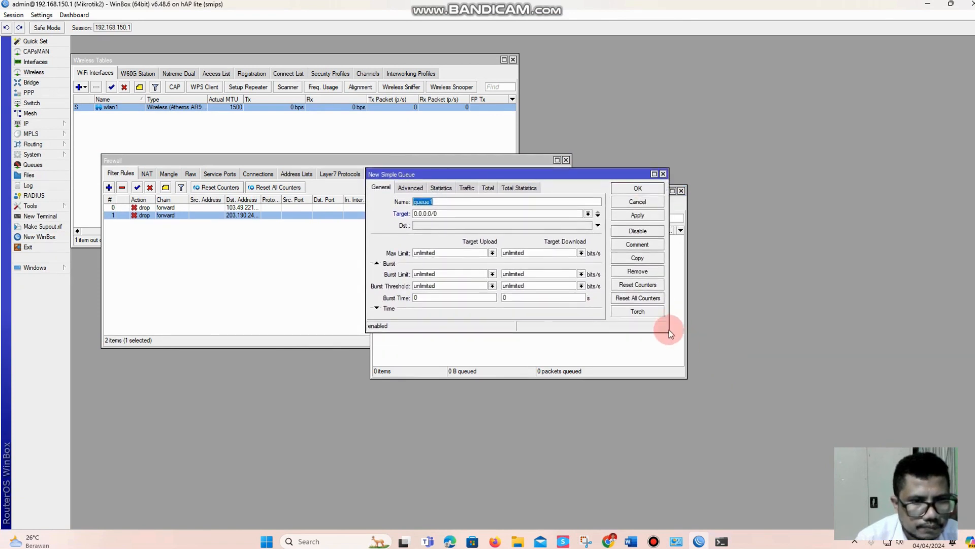
drag(668, 331, 769, 450)
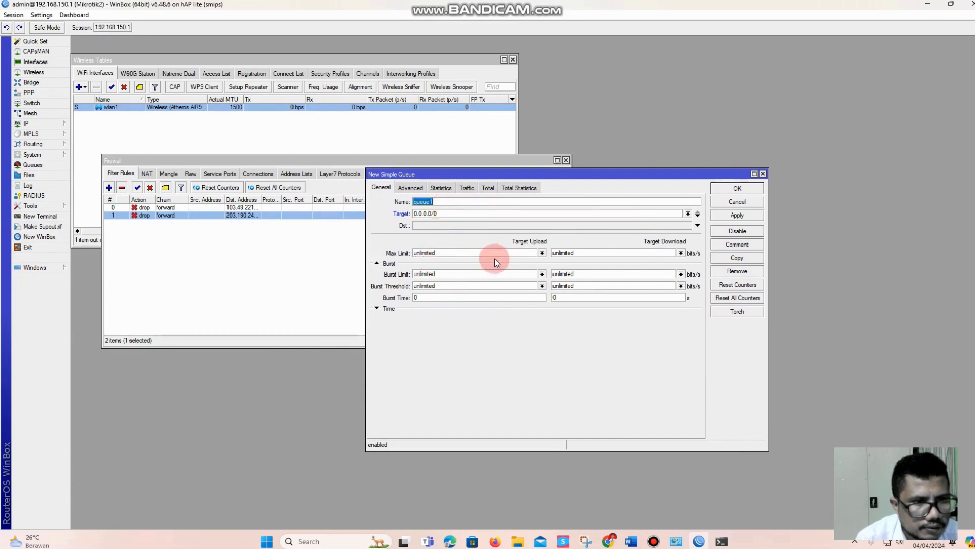
Set the new simple queue's target to bridge1
click(542, 253)
click(542, 253)
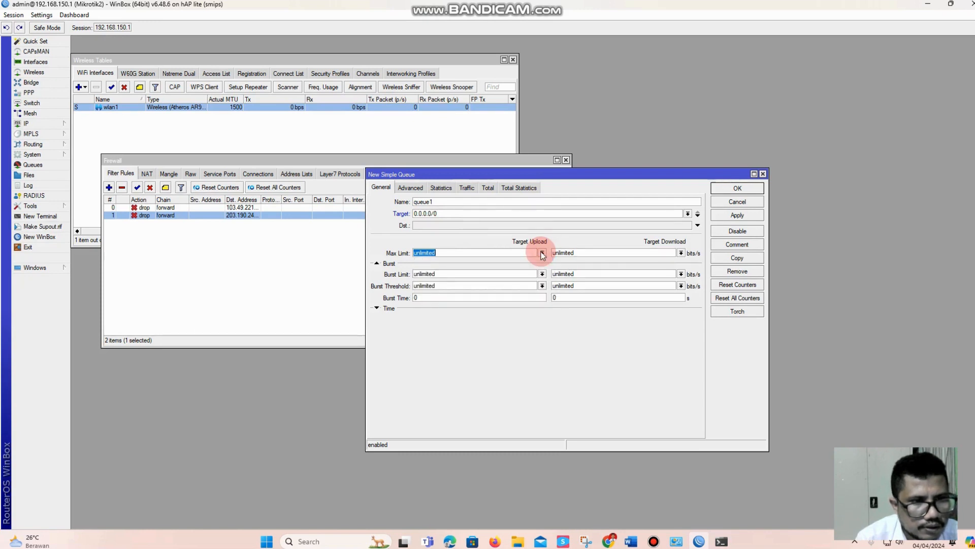
click(689, 213)
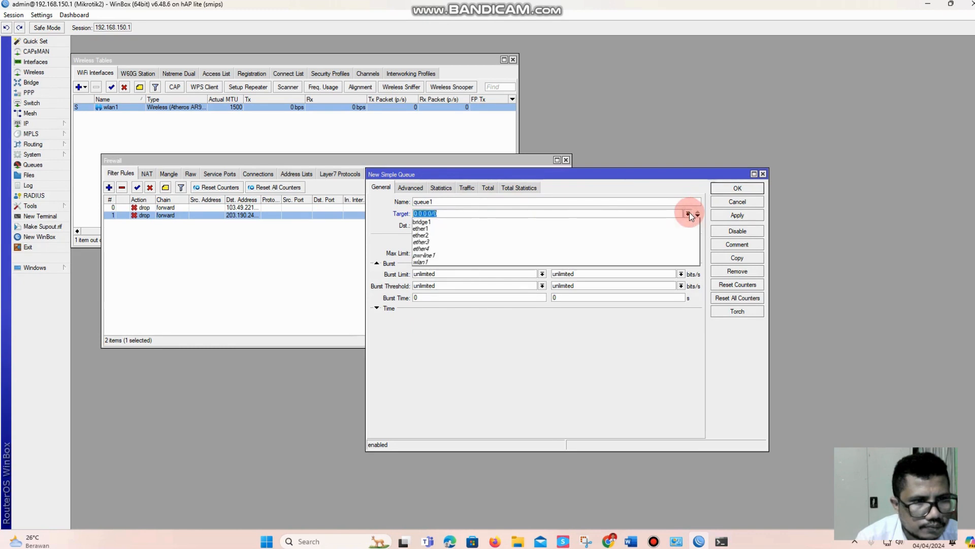
click(513, 221)
Set the queue's maximum upload and download limits to 1M each, and save the queue
click(478, 254)
click(542, 252)
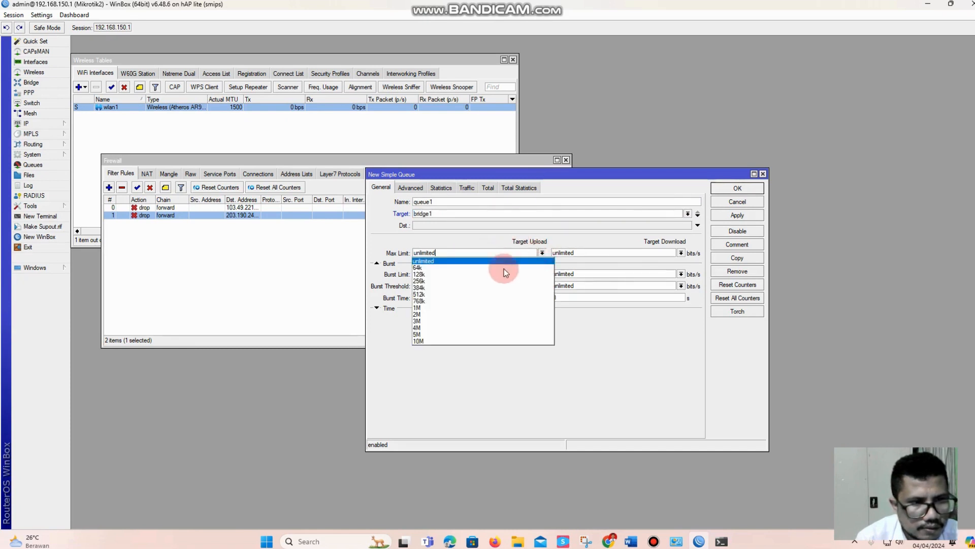
click(440, 308)
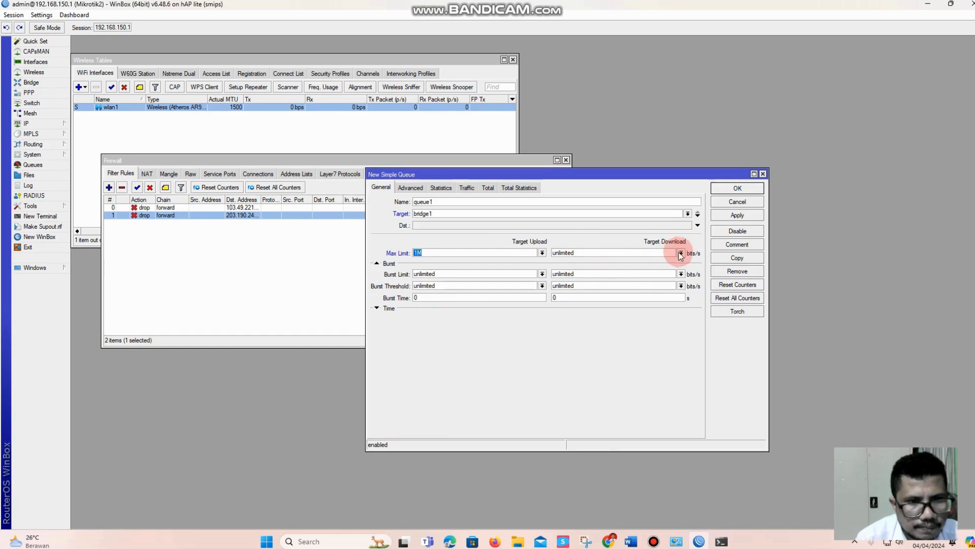
click(681, 253)
click(612, 306)
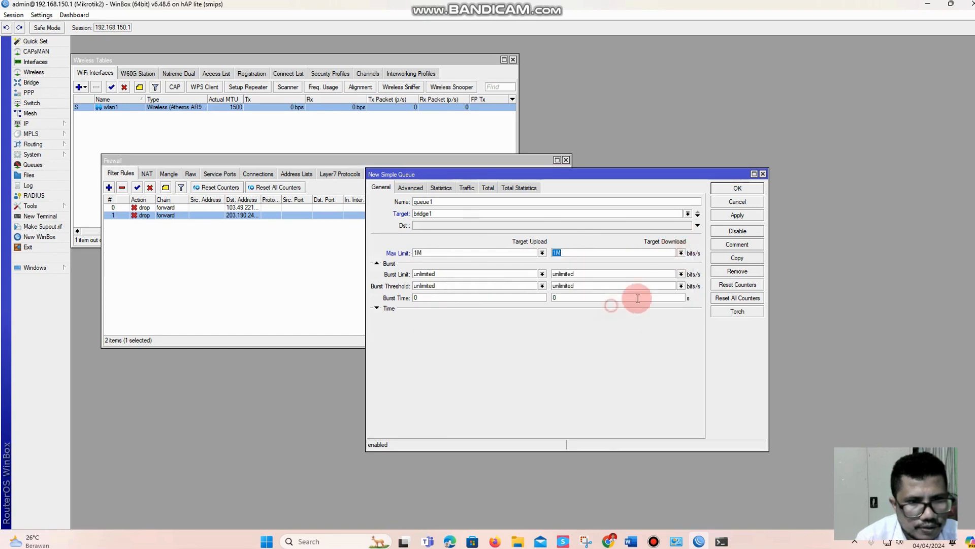
click(725, 216)
click(730, 190)
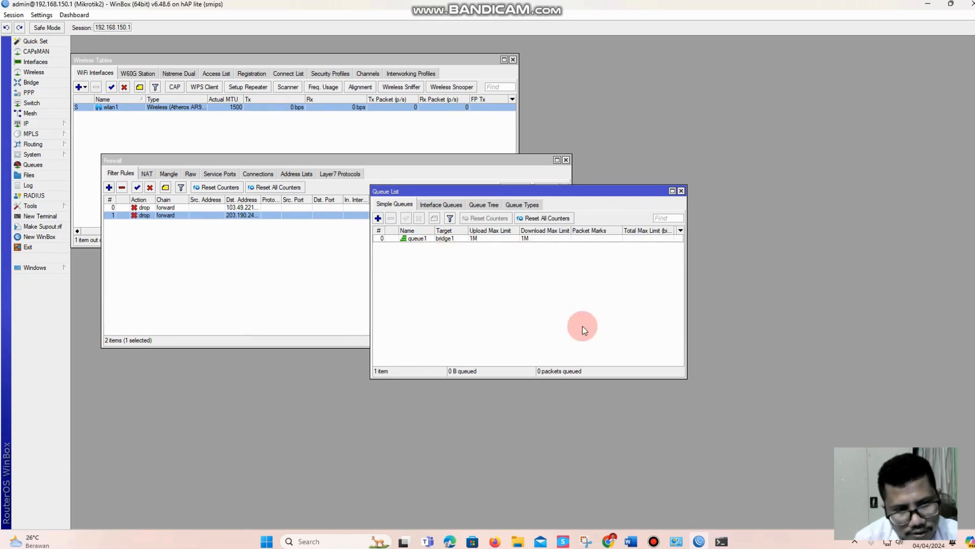
Switch to Chrome, search for speedtest, run Google's internet speed test to check the bandwidth limit, and close the test
click(631, 542)
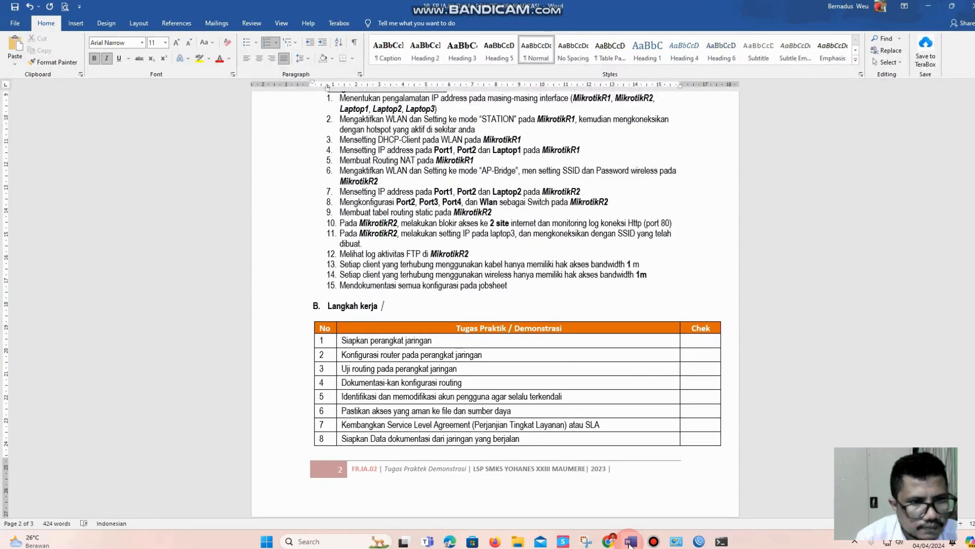
click(629, 543)
click(609, 541)
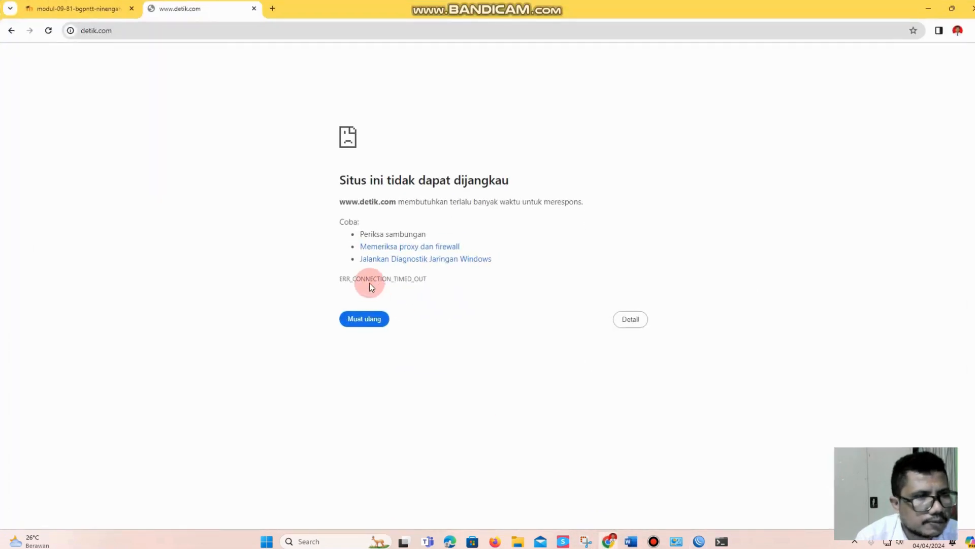
click(198, 32)
text(speedtest)
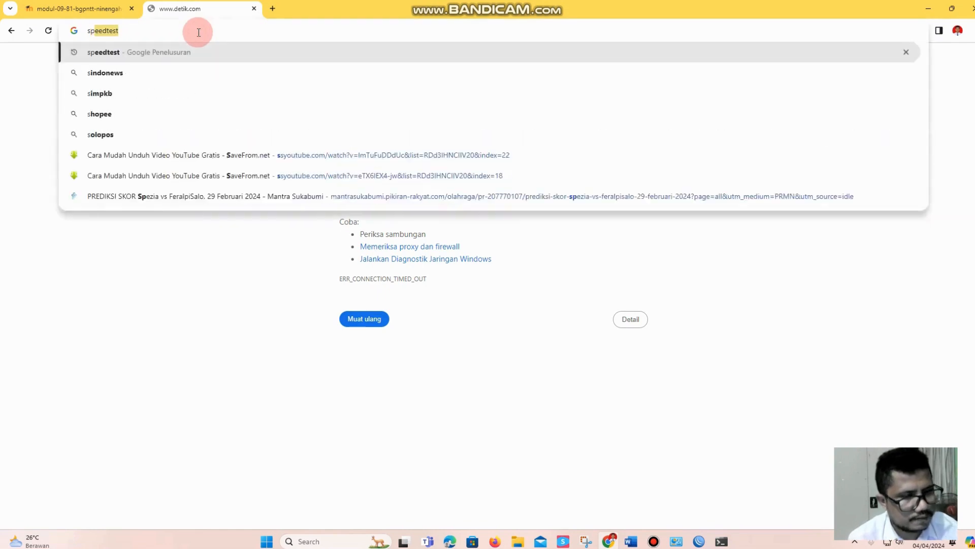
click(157, 53)
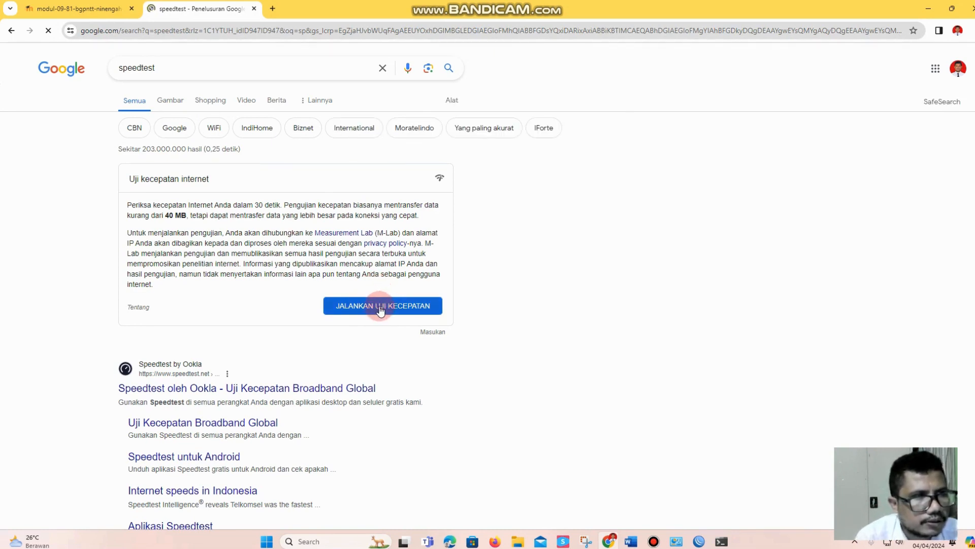
click(380, 309)
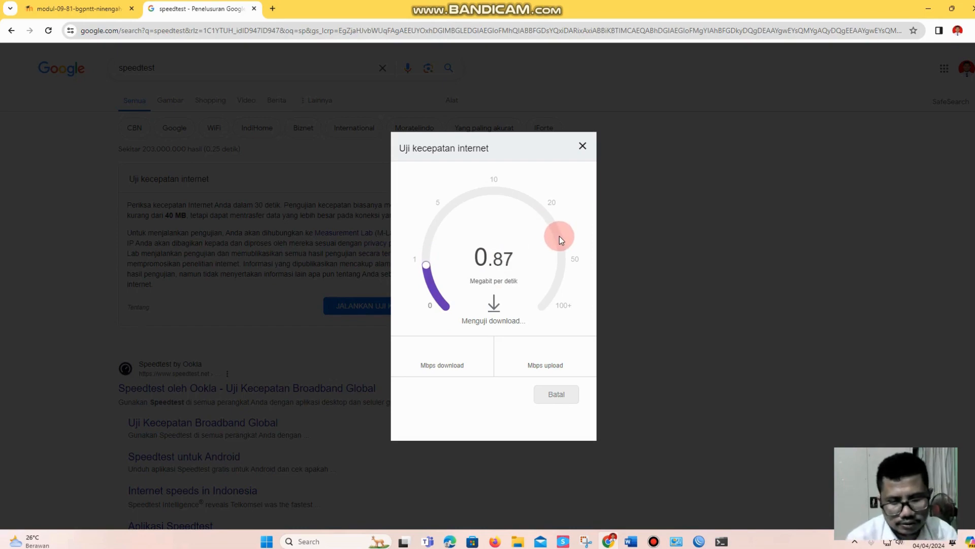
click(584, 148)
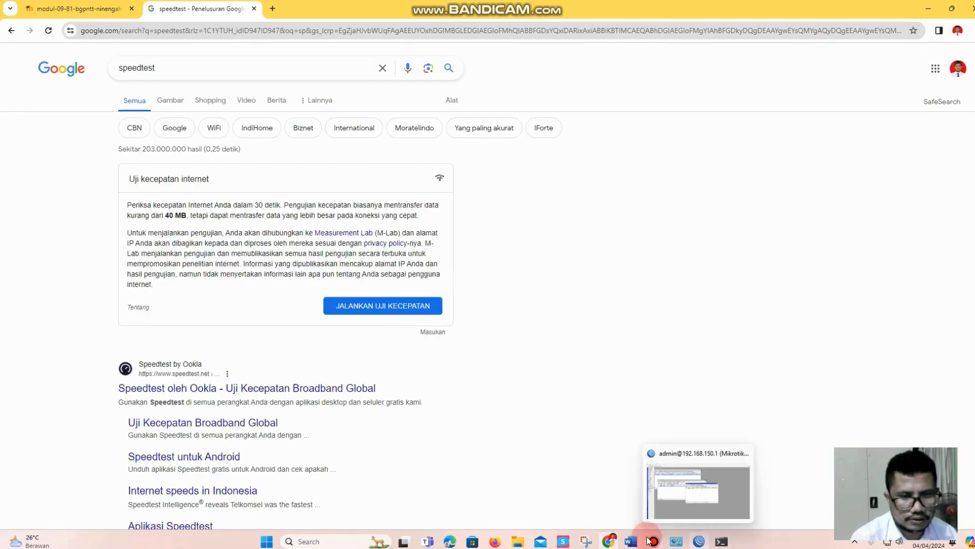
Switch to the task sheet in Word and look over the task list and the work-step table
click(630, 541)
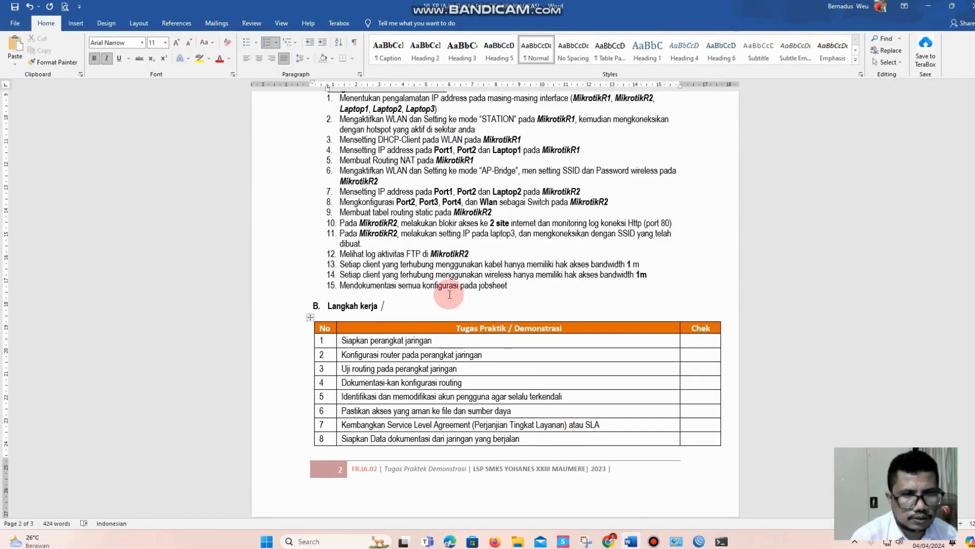
scroll(452, 295, down, 3)
scroll(453, 295, up, 2)
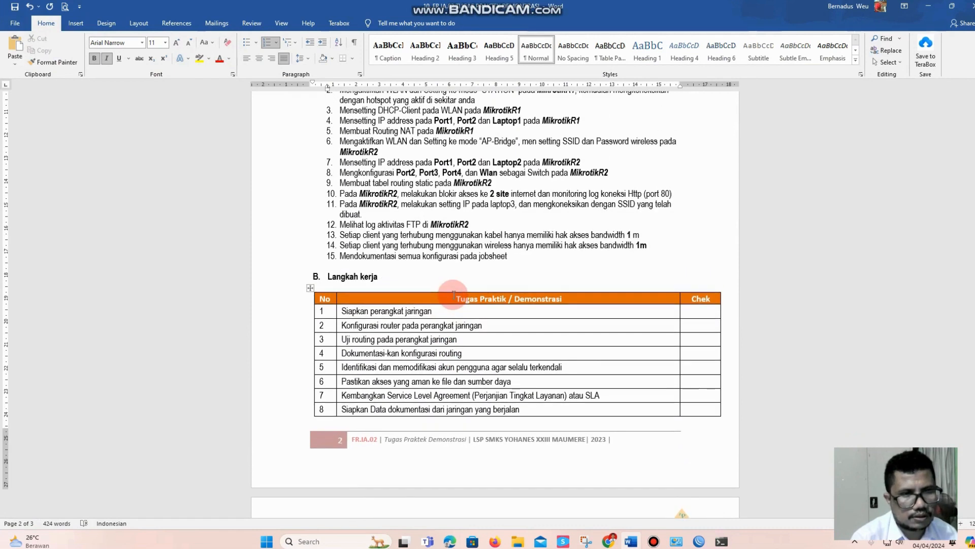
click(655, 541)
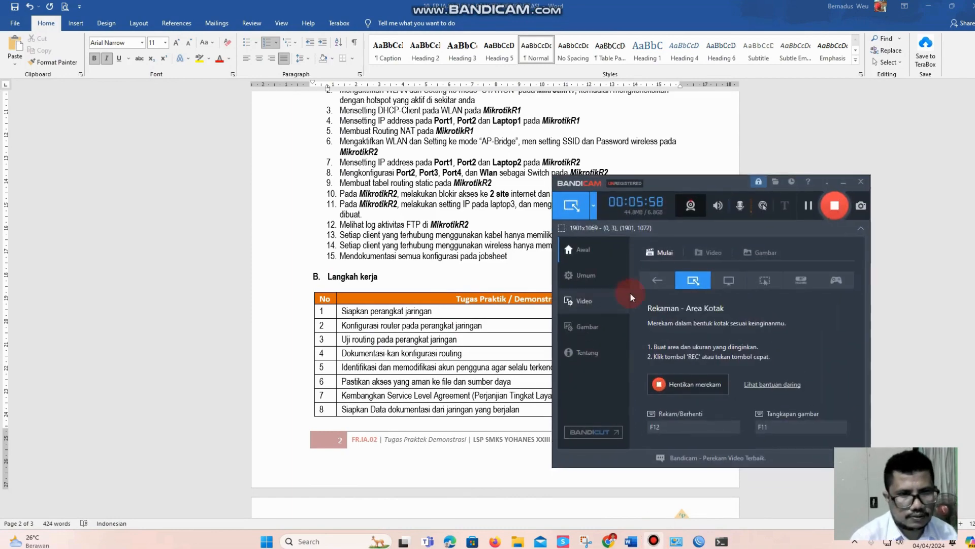
click(834, 203)
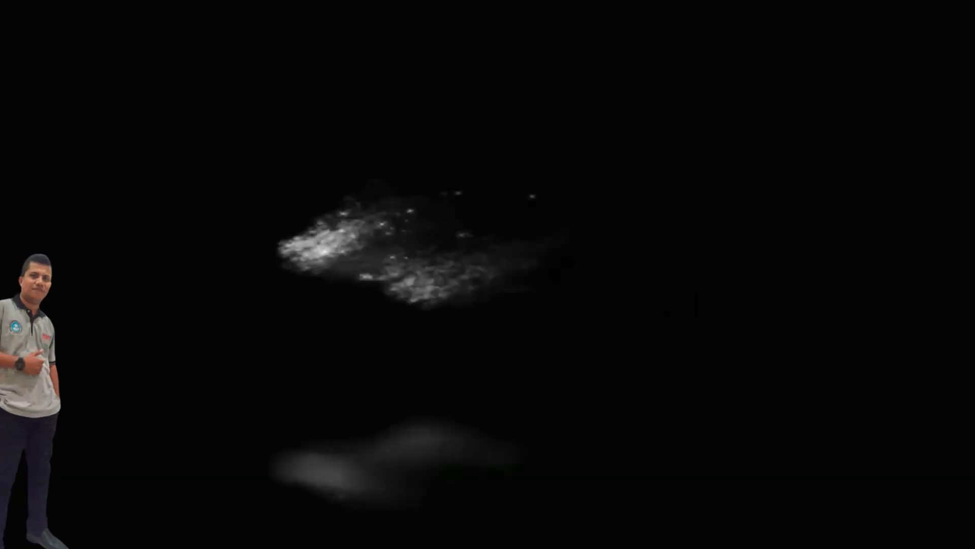